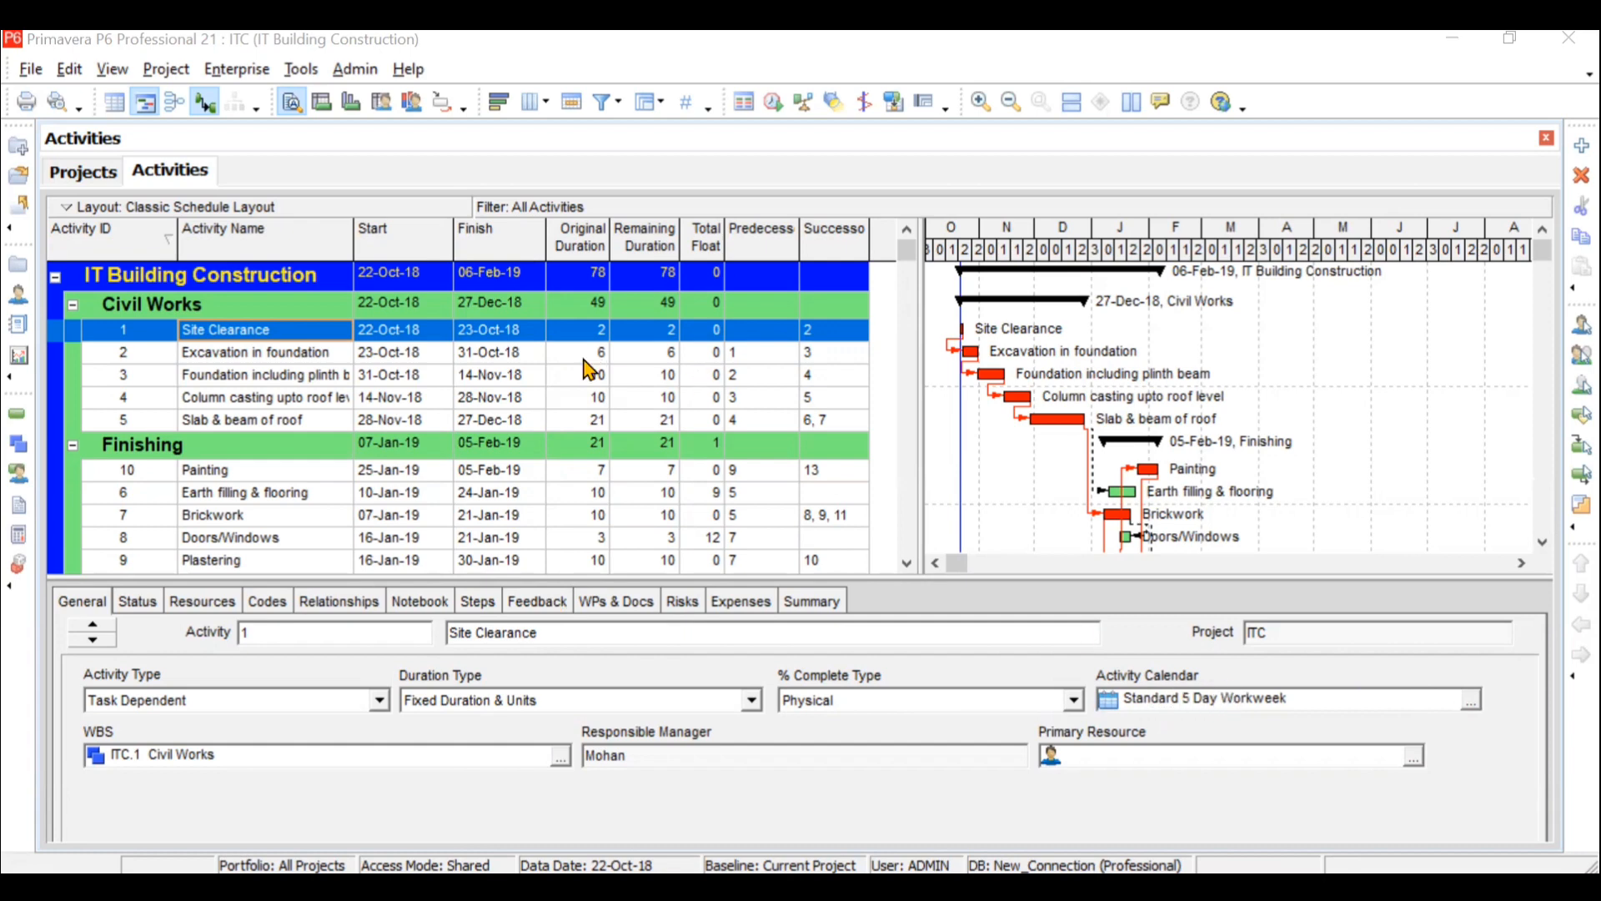
- Review the original durations of the civil works activities and the list of global calendars
{"action": "left_click", "coordinate": [571, 352]}
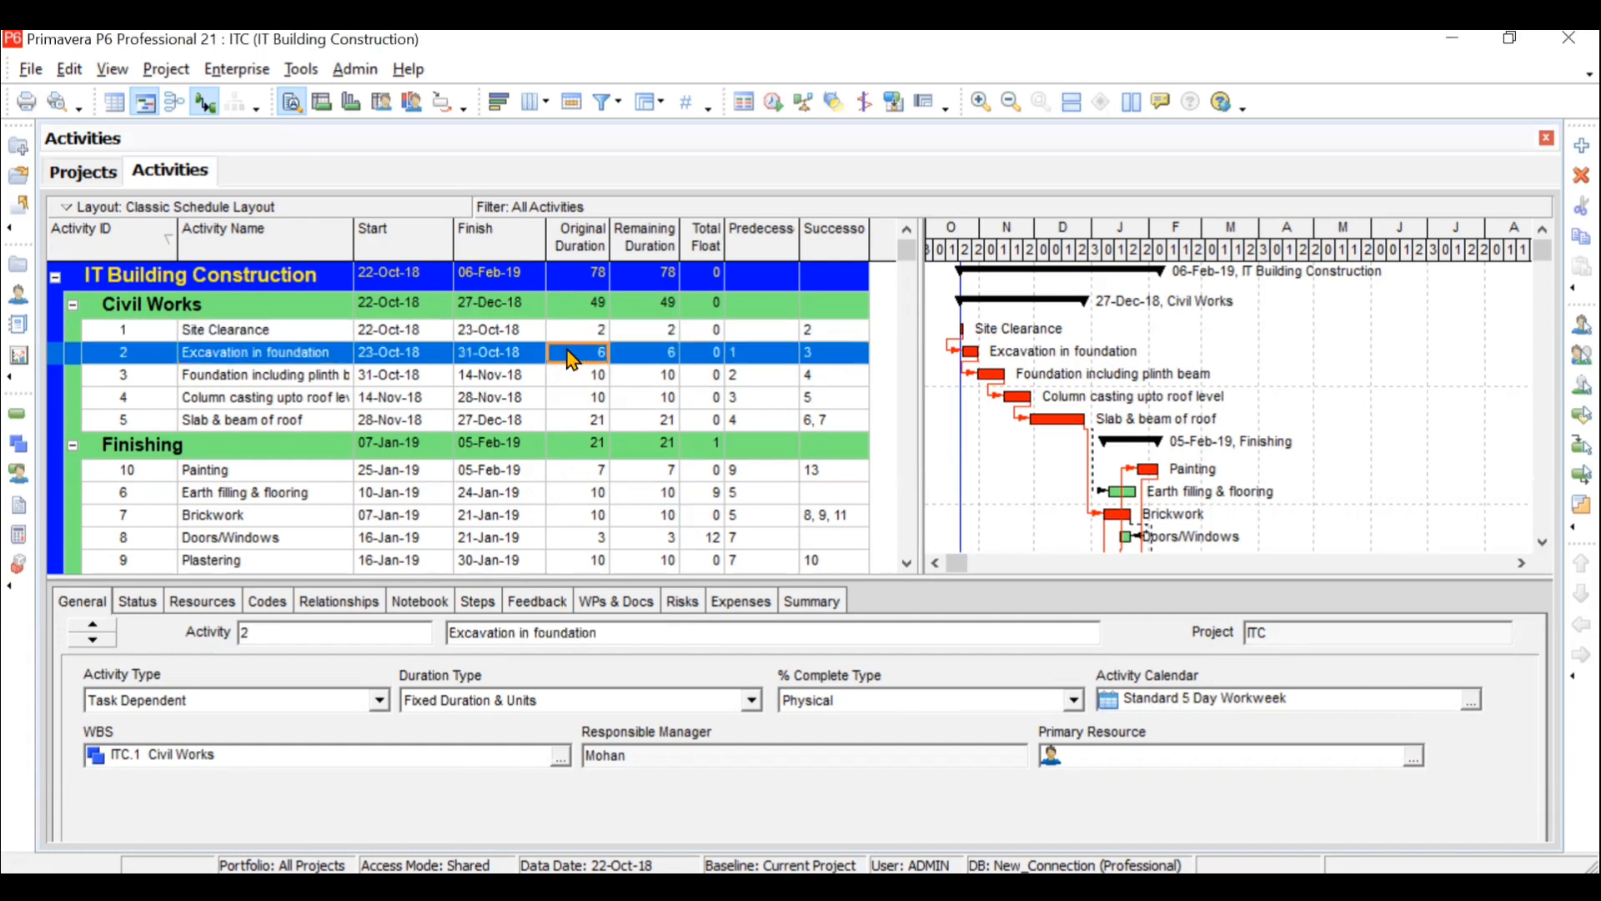
{"action": "left_click", "coordinate": [574, 401]}
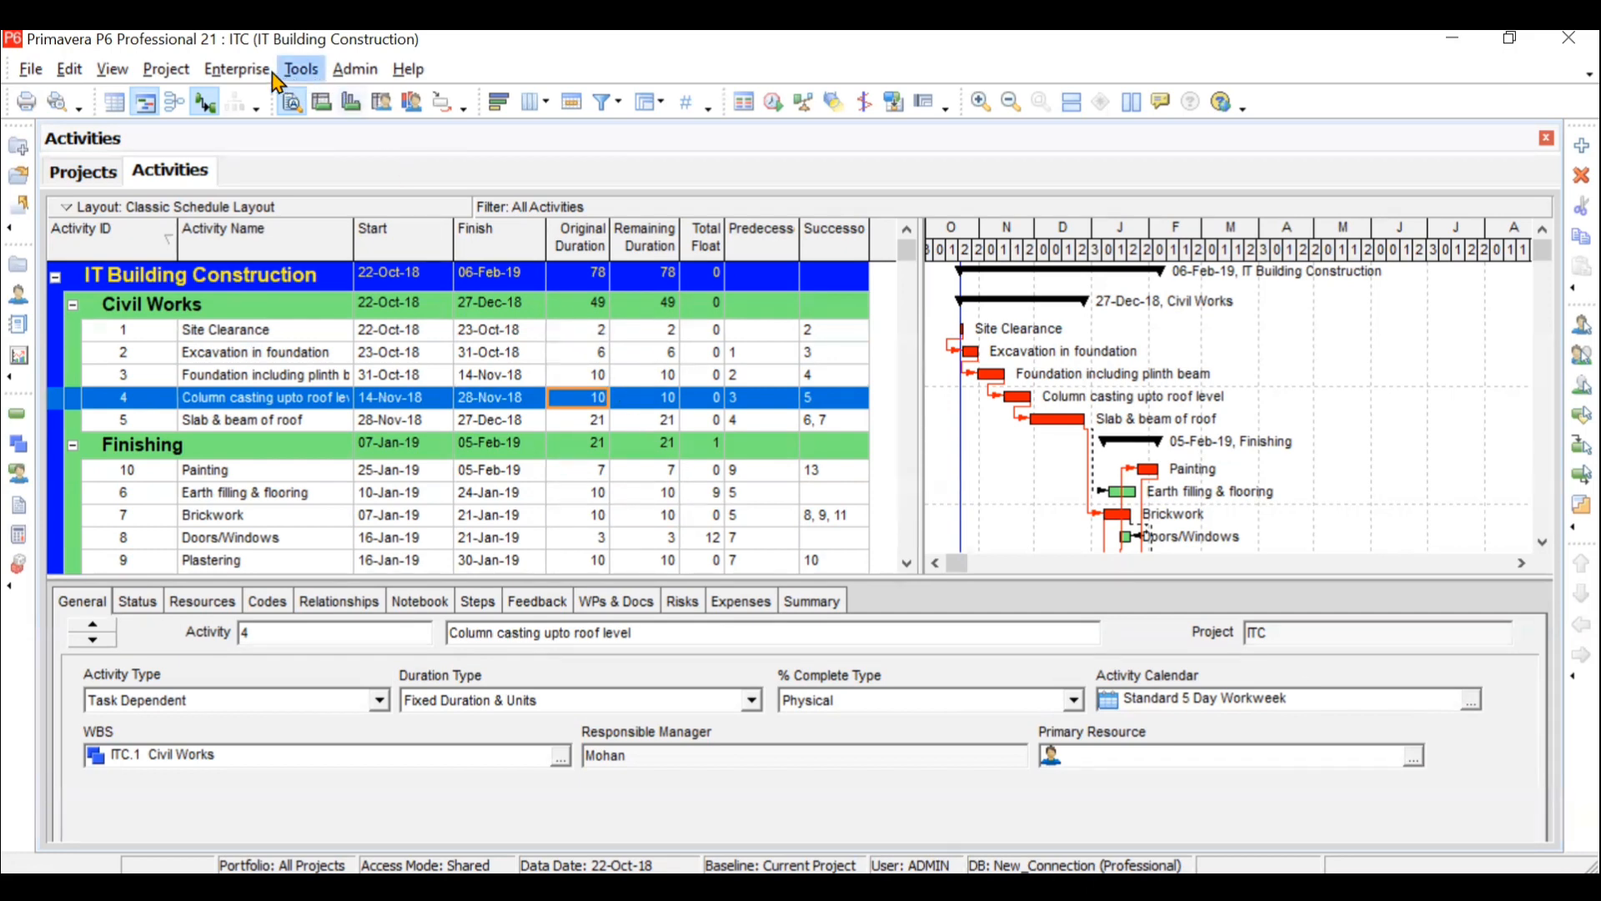
{"action": "left_click", "coordinate": [237, 68]}
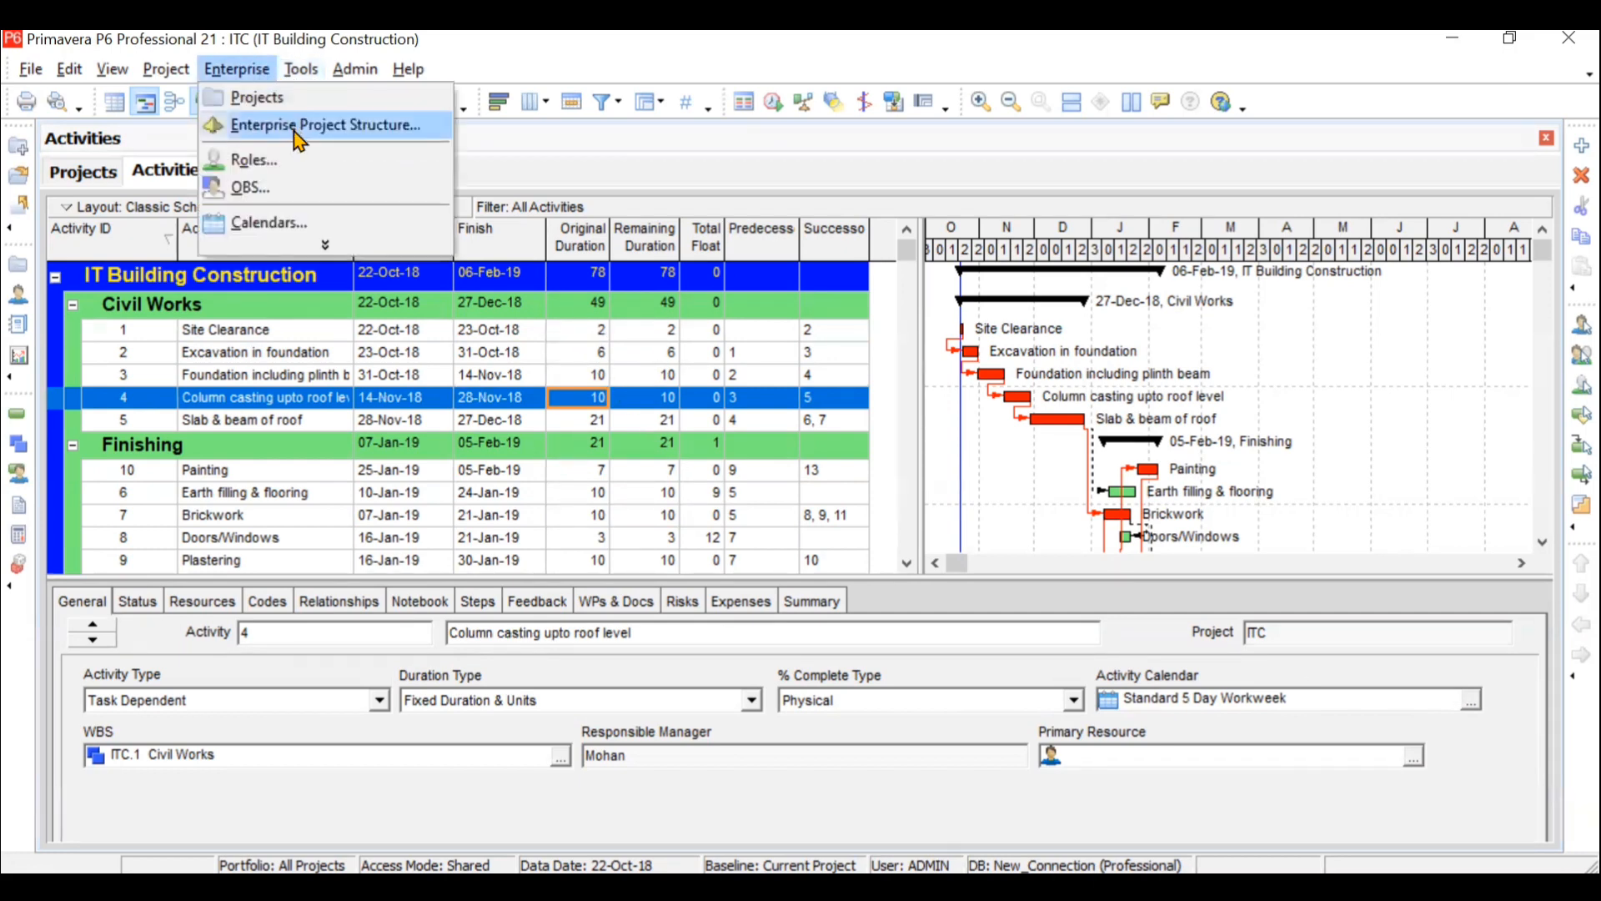
{"action": "left_click", "coordinate": [311, 220]}
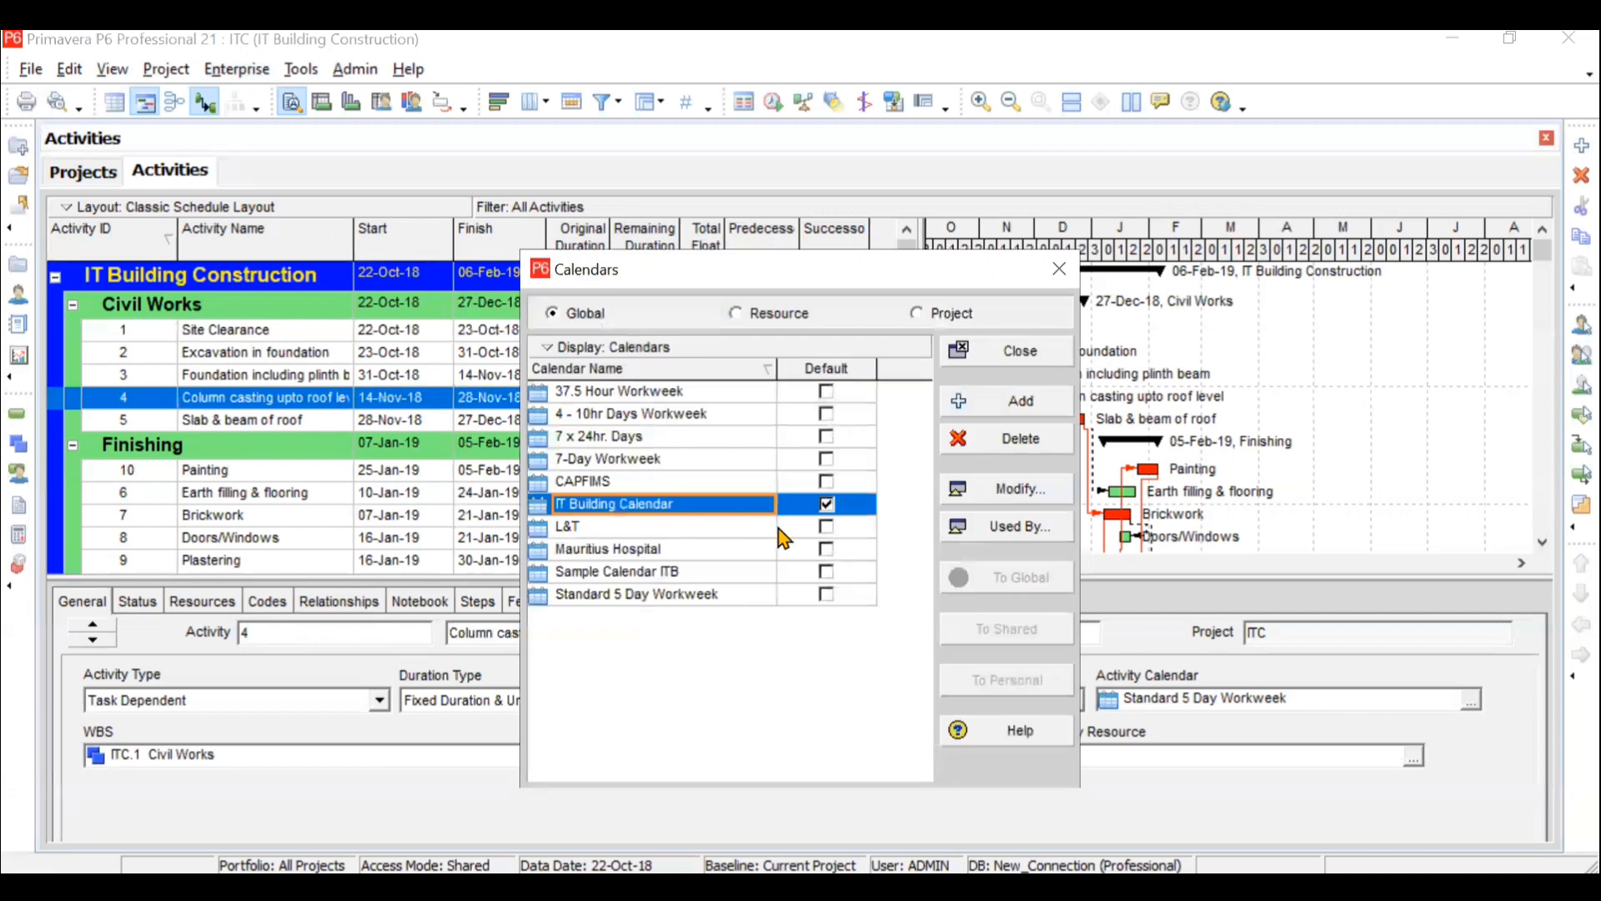
{"action": "left_click", "coordinate": [1010, 352]}
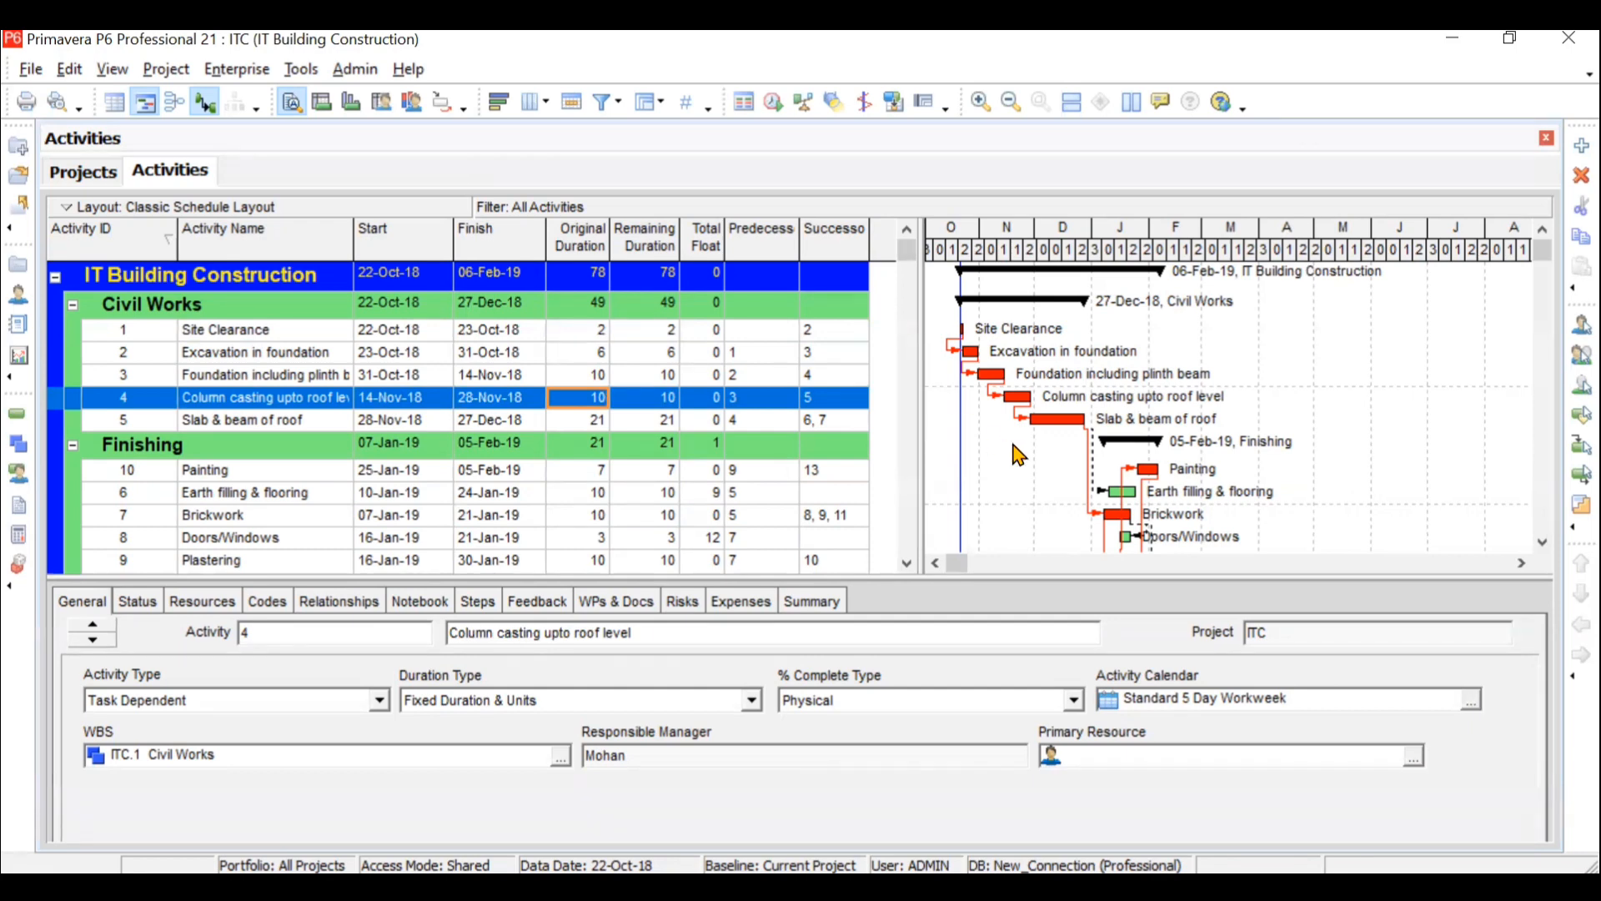
{"action": "left_click", "coordinate": [1471, 702]}
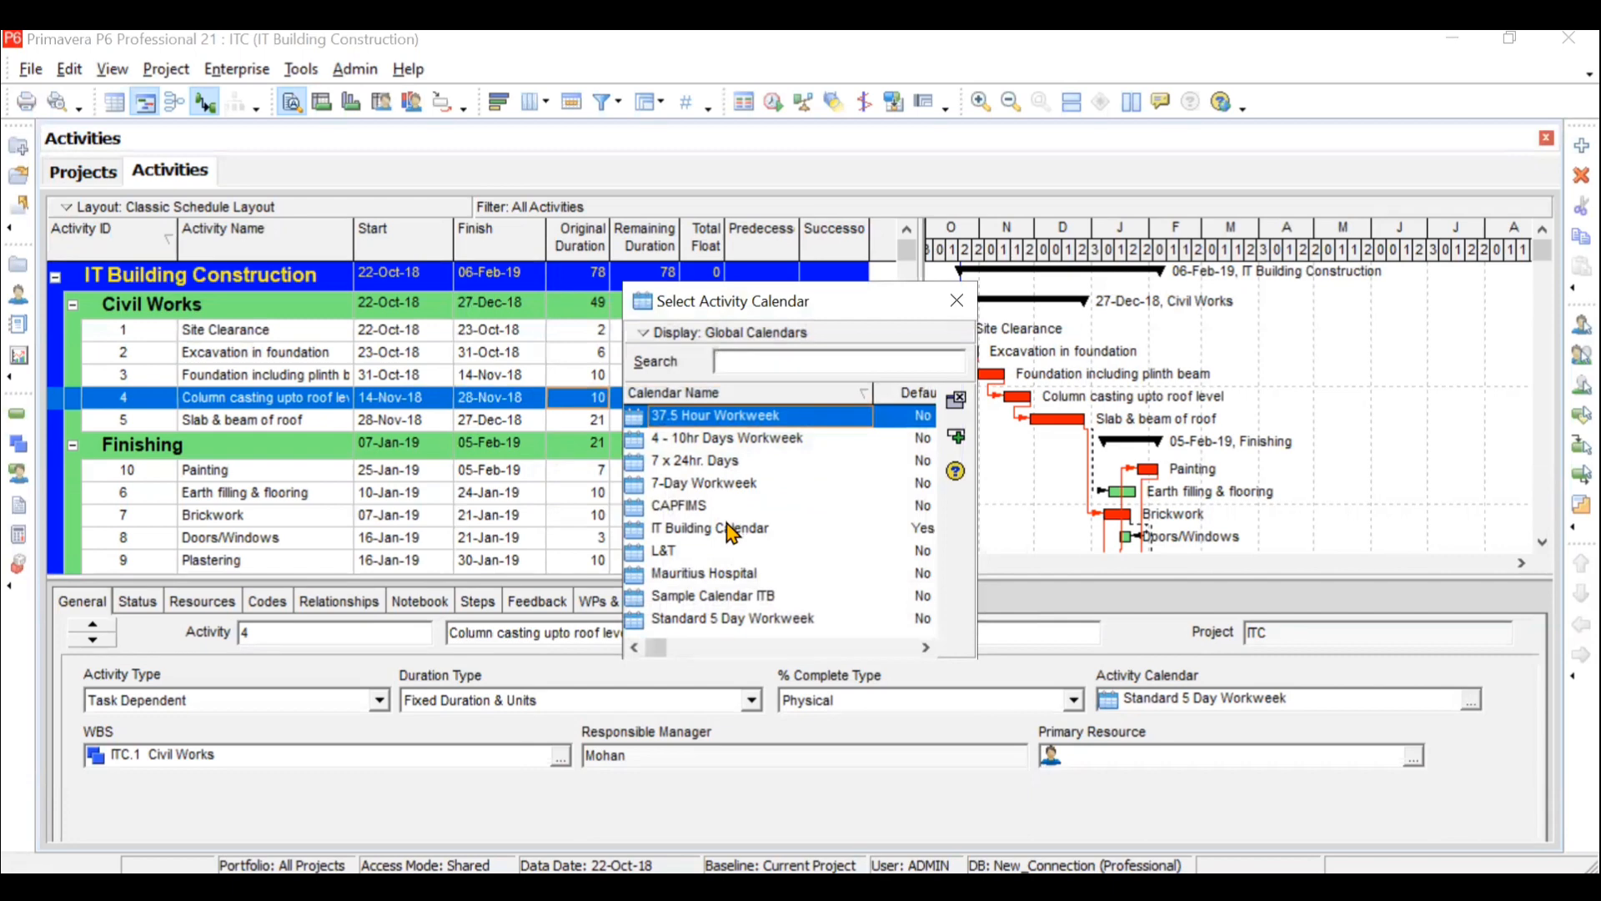
{"action": "left_click", "coordinate": [732, 525]}
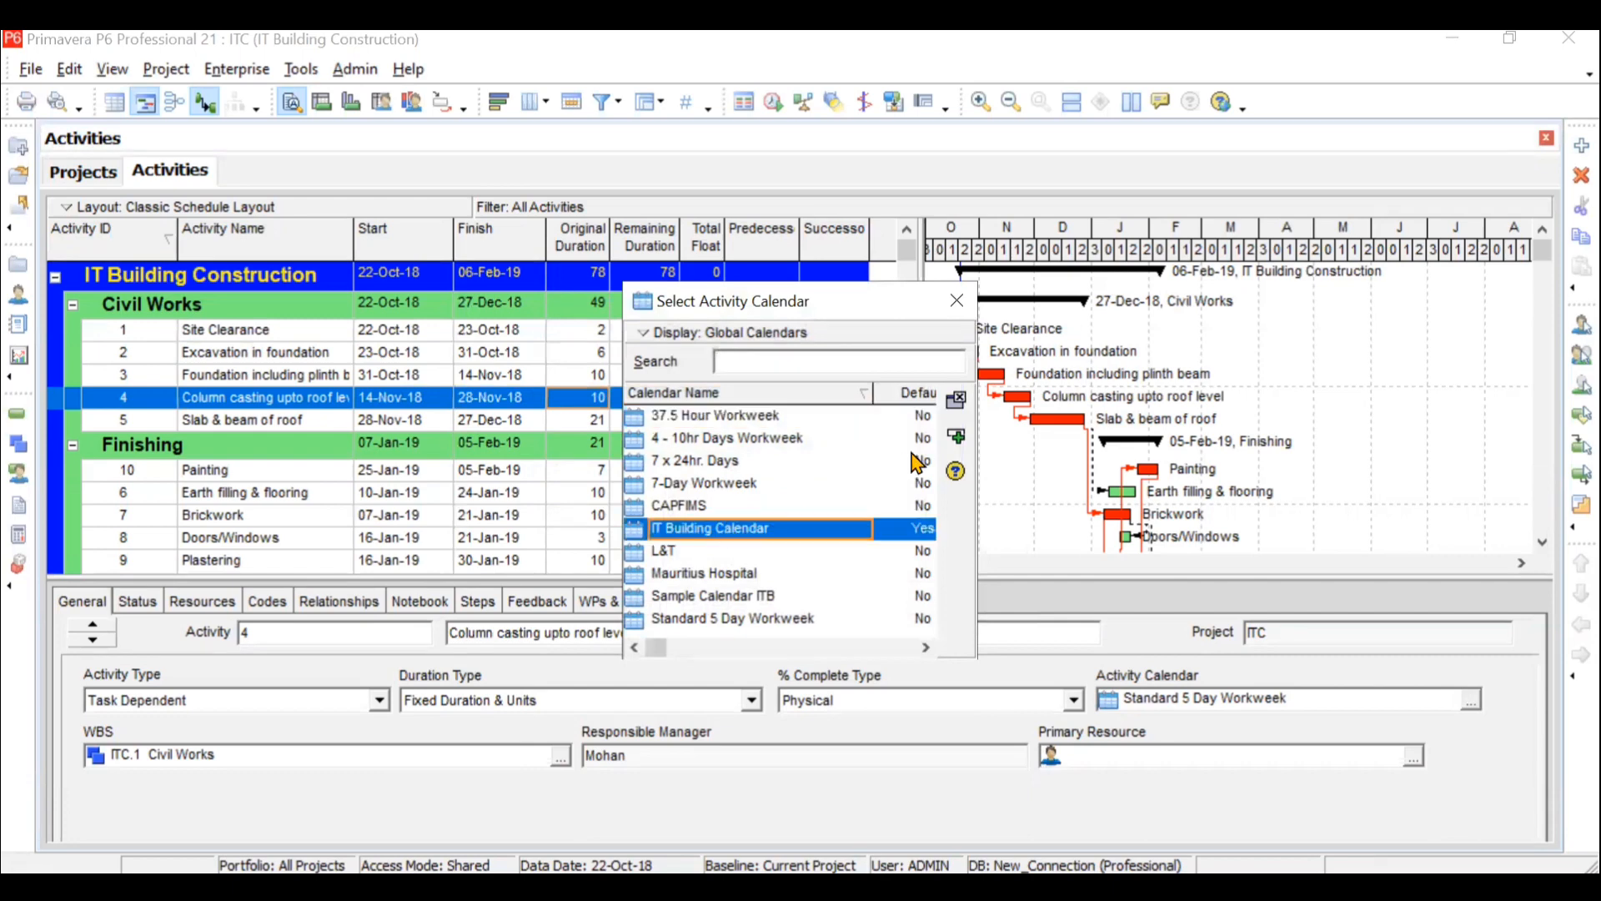
{"action": "left_click", "coordinate": [957, 303]}
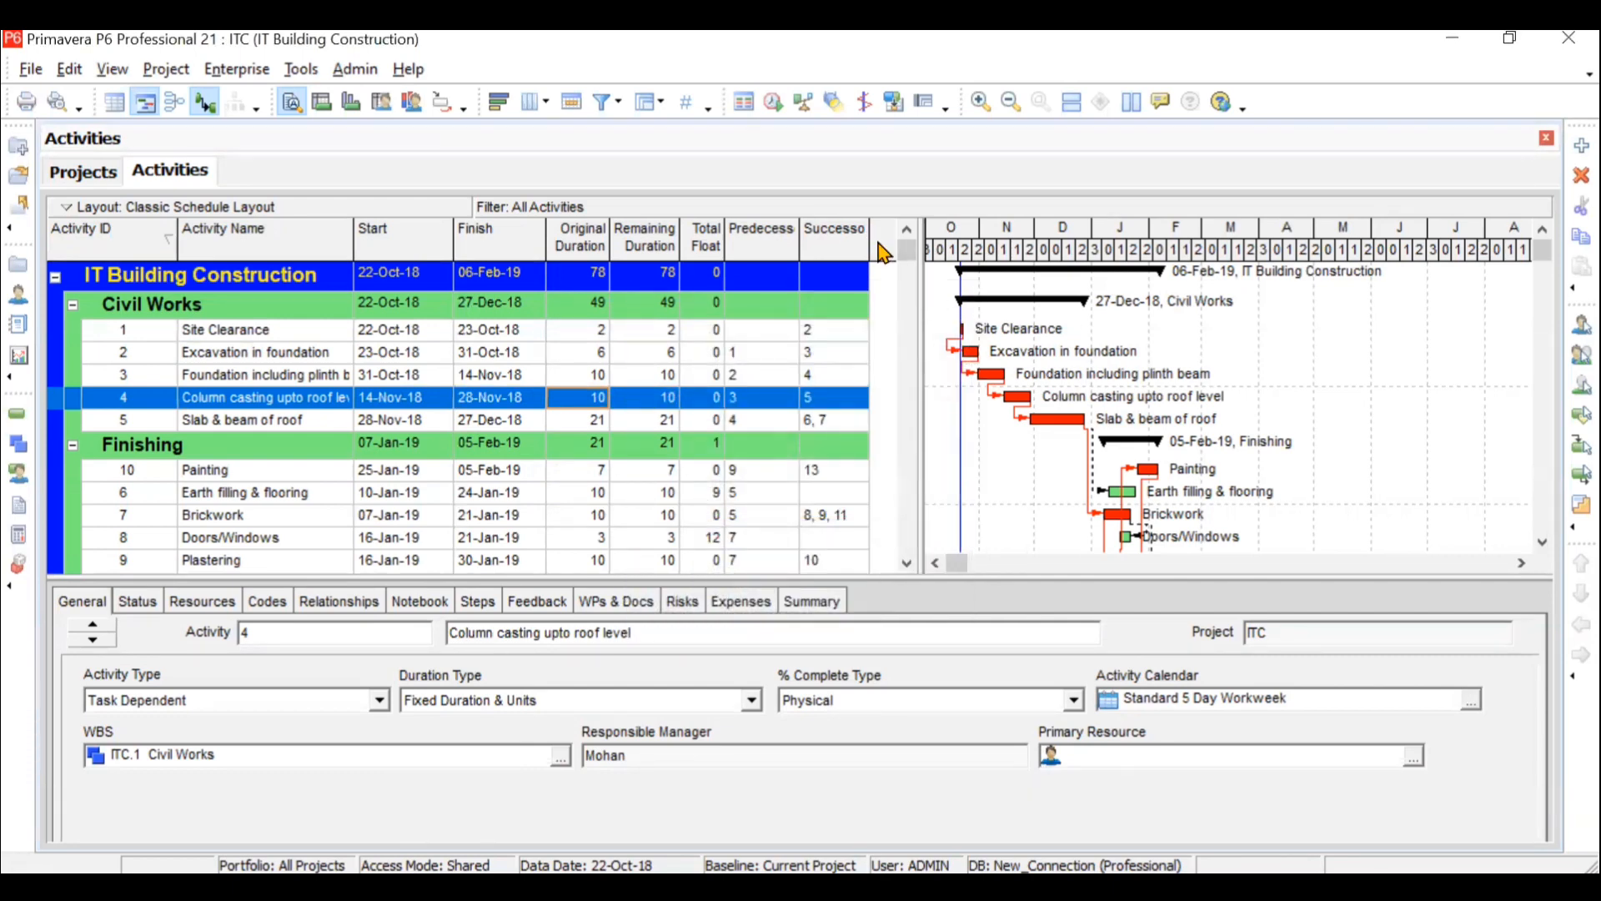
- Add the Calendar column to the activity table, placed between Activity Name and Start
{"action": "right_click", "coordinate": [878, 243]}
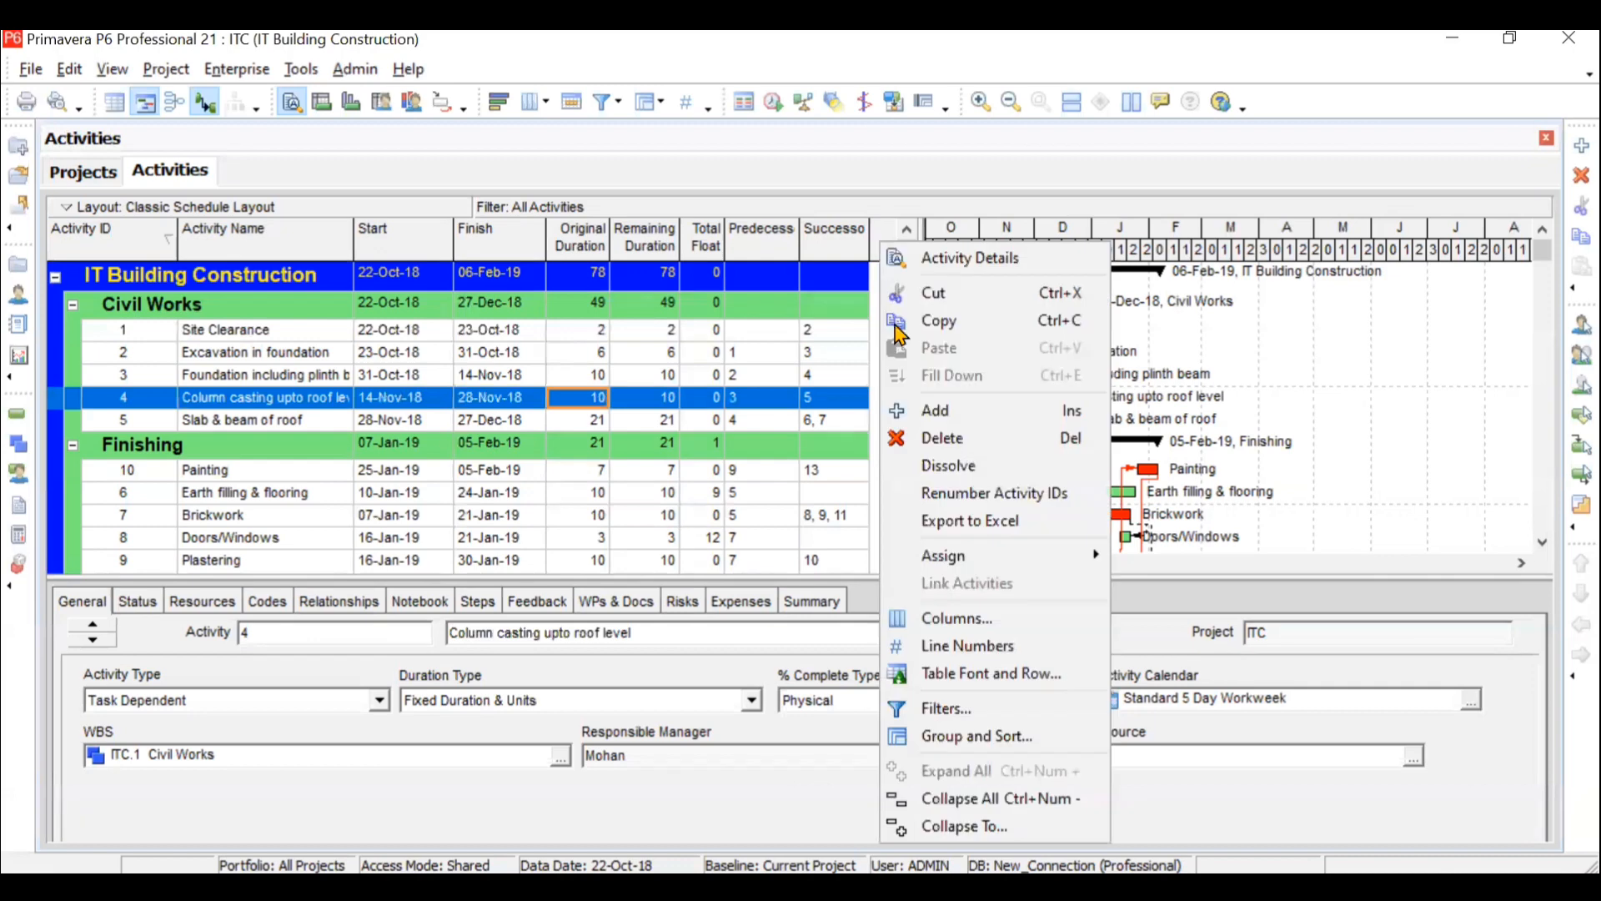
{"action": "left_click", "coordinate": [959, 618]}
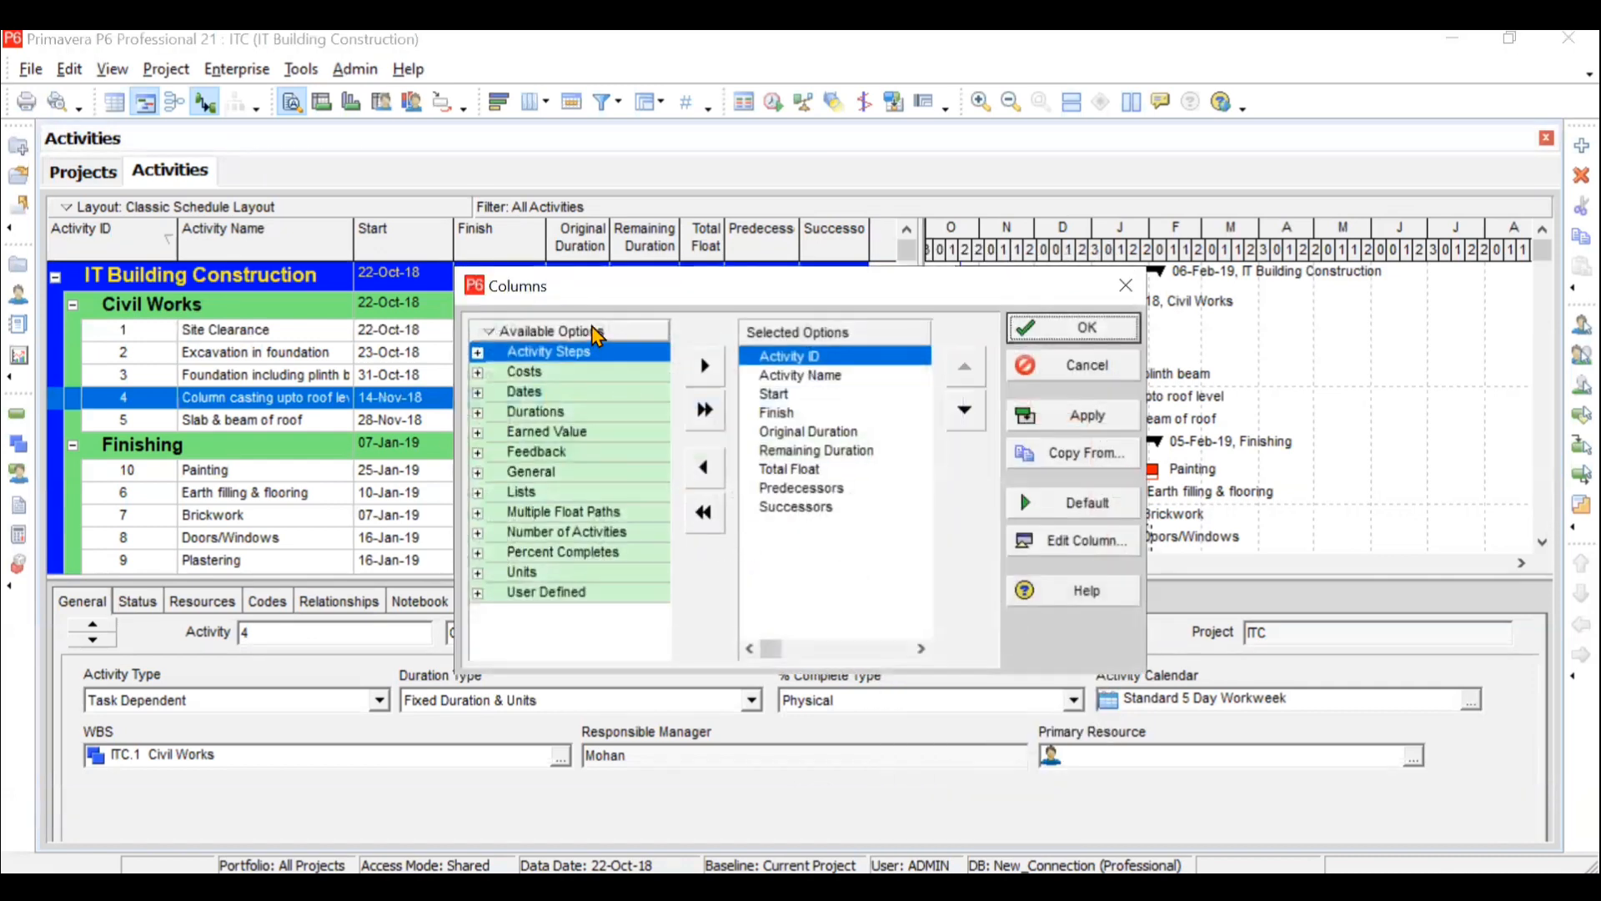
{"action": "right_click", "coordinate": [597, 334]}
{"action": "left_click", "coordinate": [580, 362]}
{"action": "type", "text": "ca"}
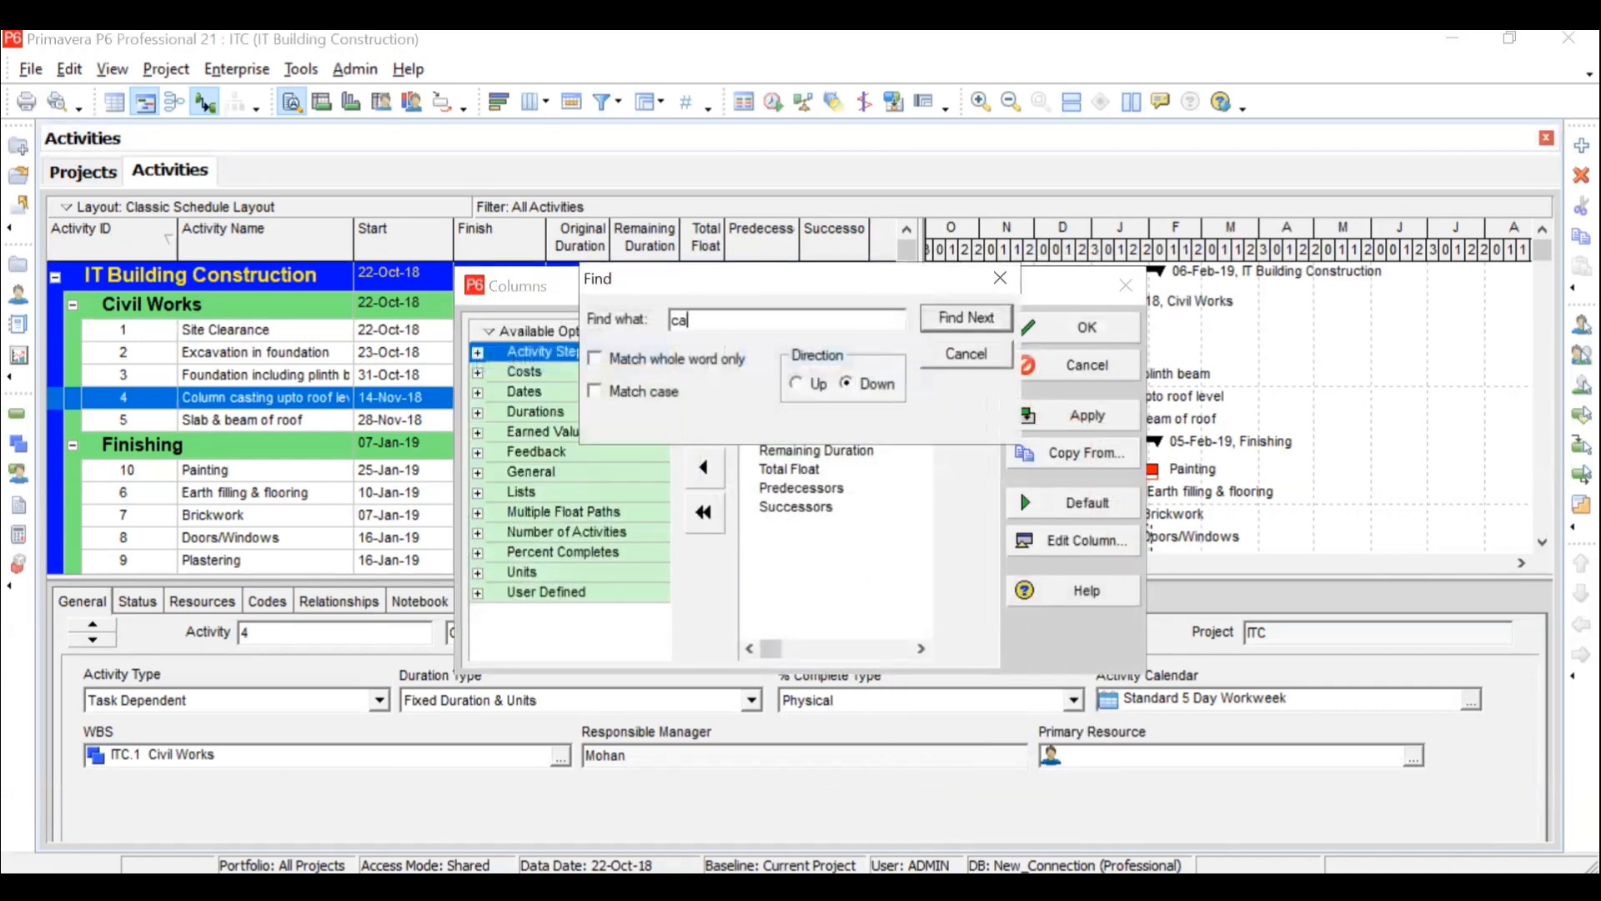
{"action": "type", "text": "lendar"}
{"action": "key", "text": "Return"}
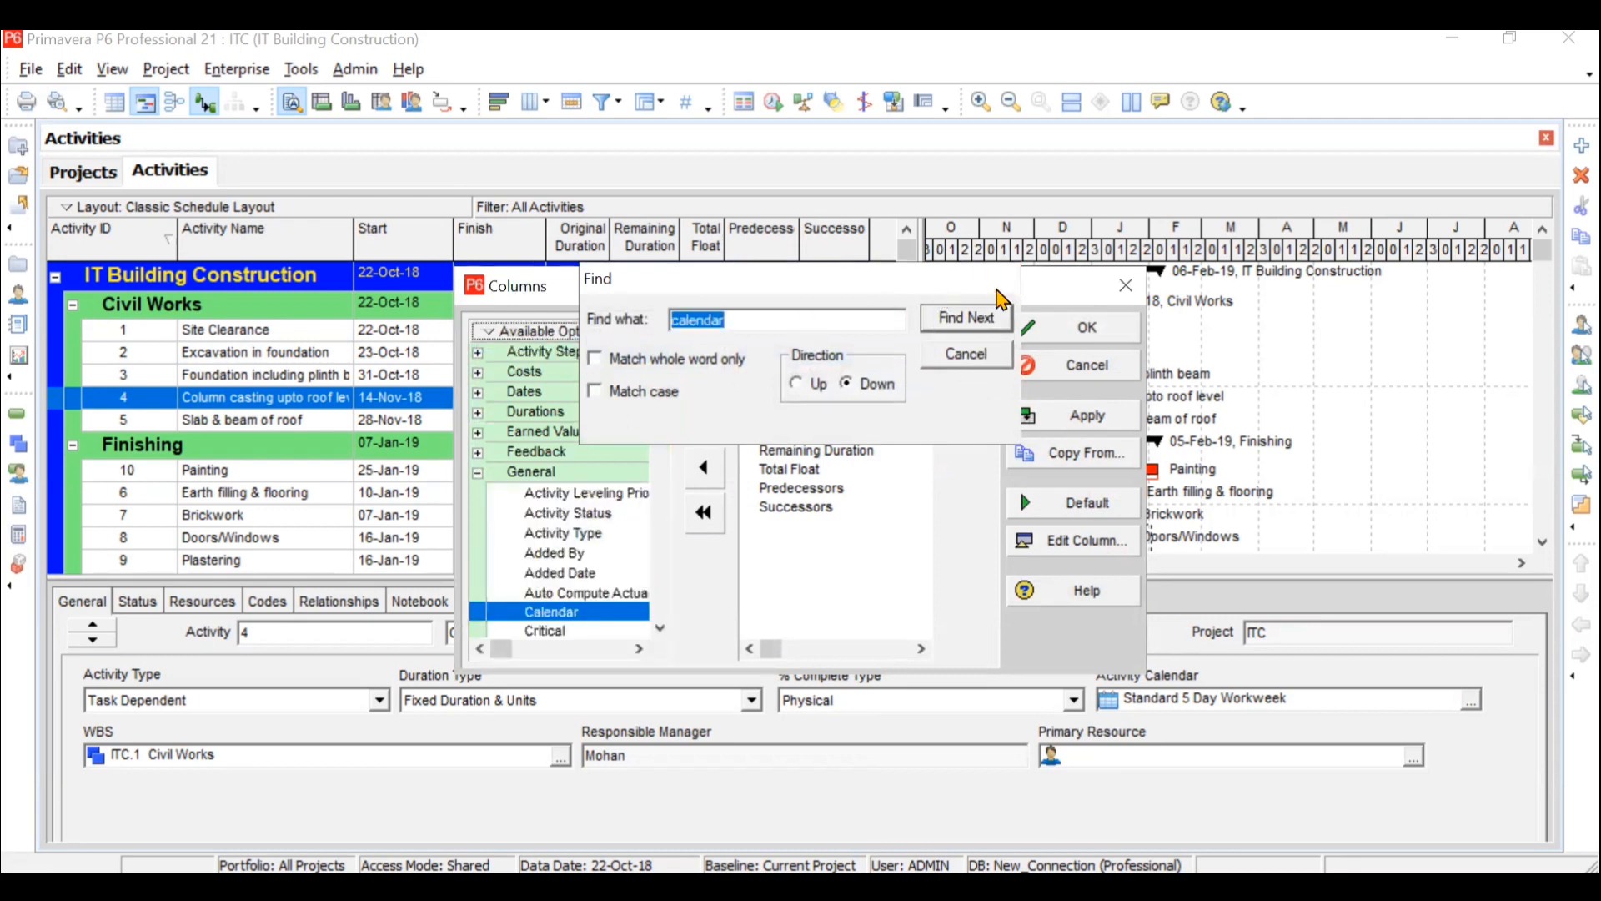
{"action": "left_click", "coordinate": [1000, 278]}
{"action": "left_click", "coordinate": [707, 372]}
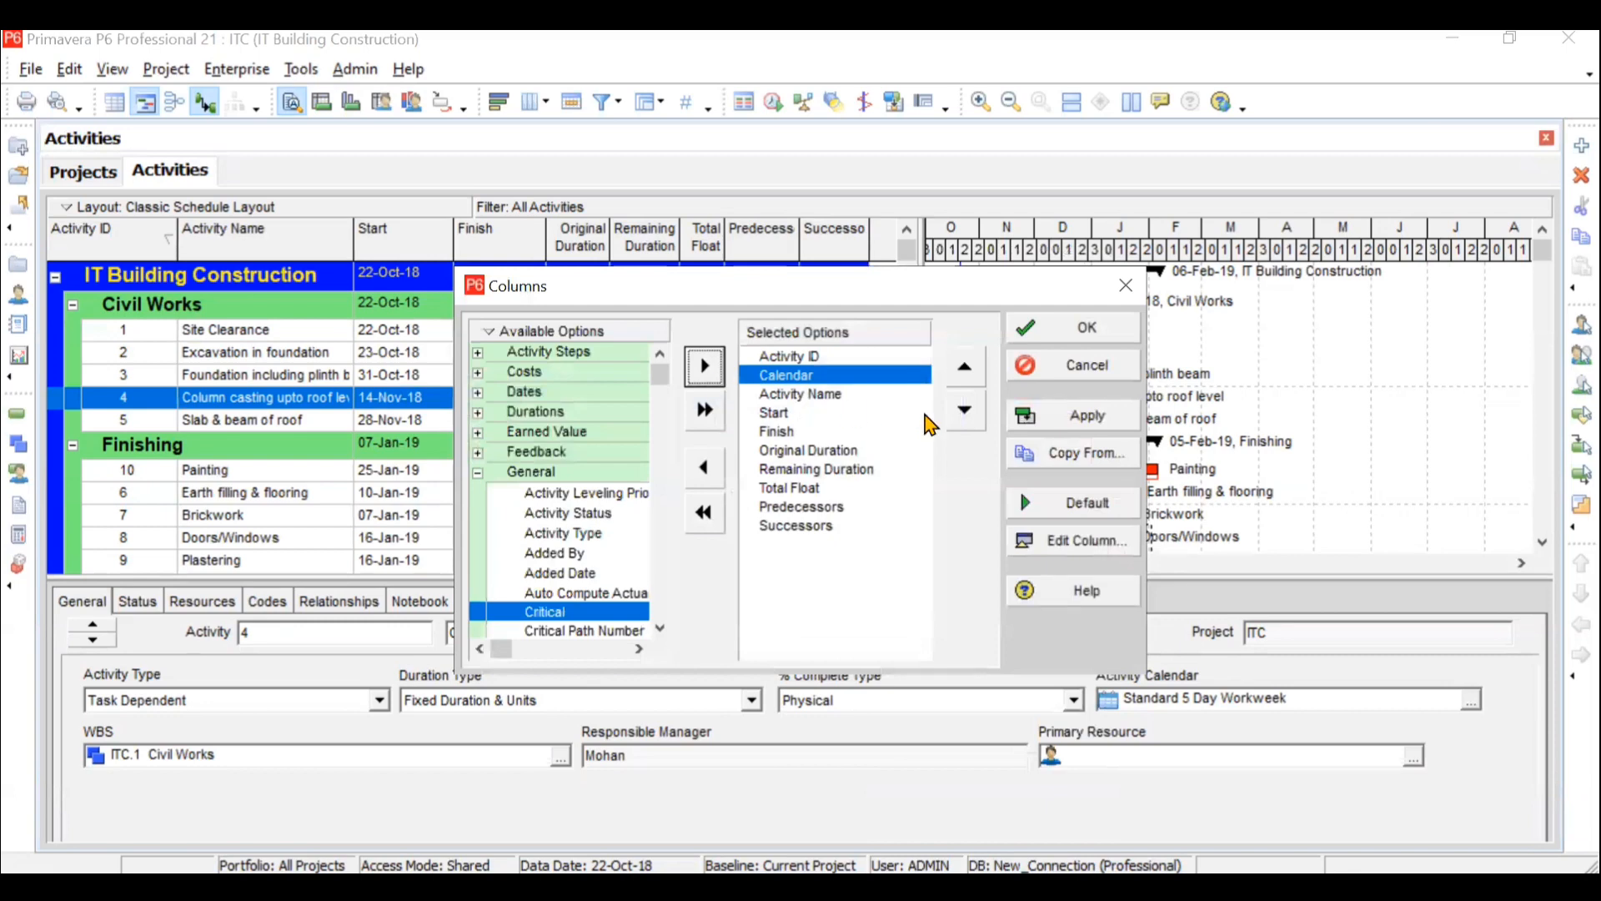
{"action": "left_click", "coordinate": [965, 412]}
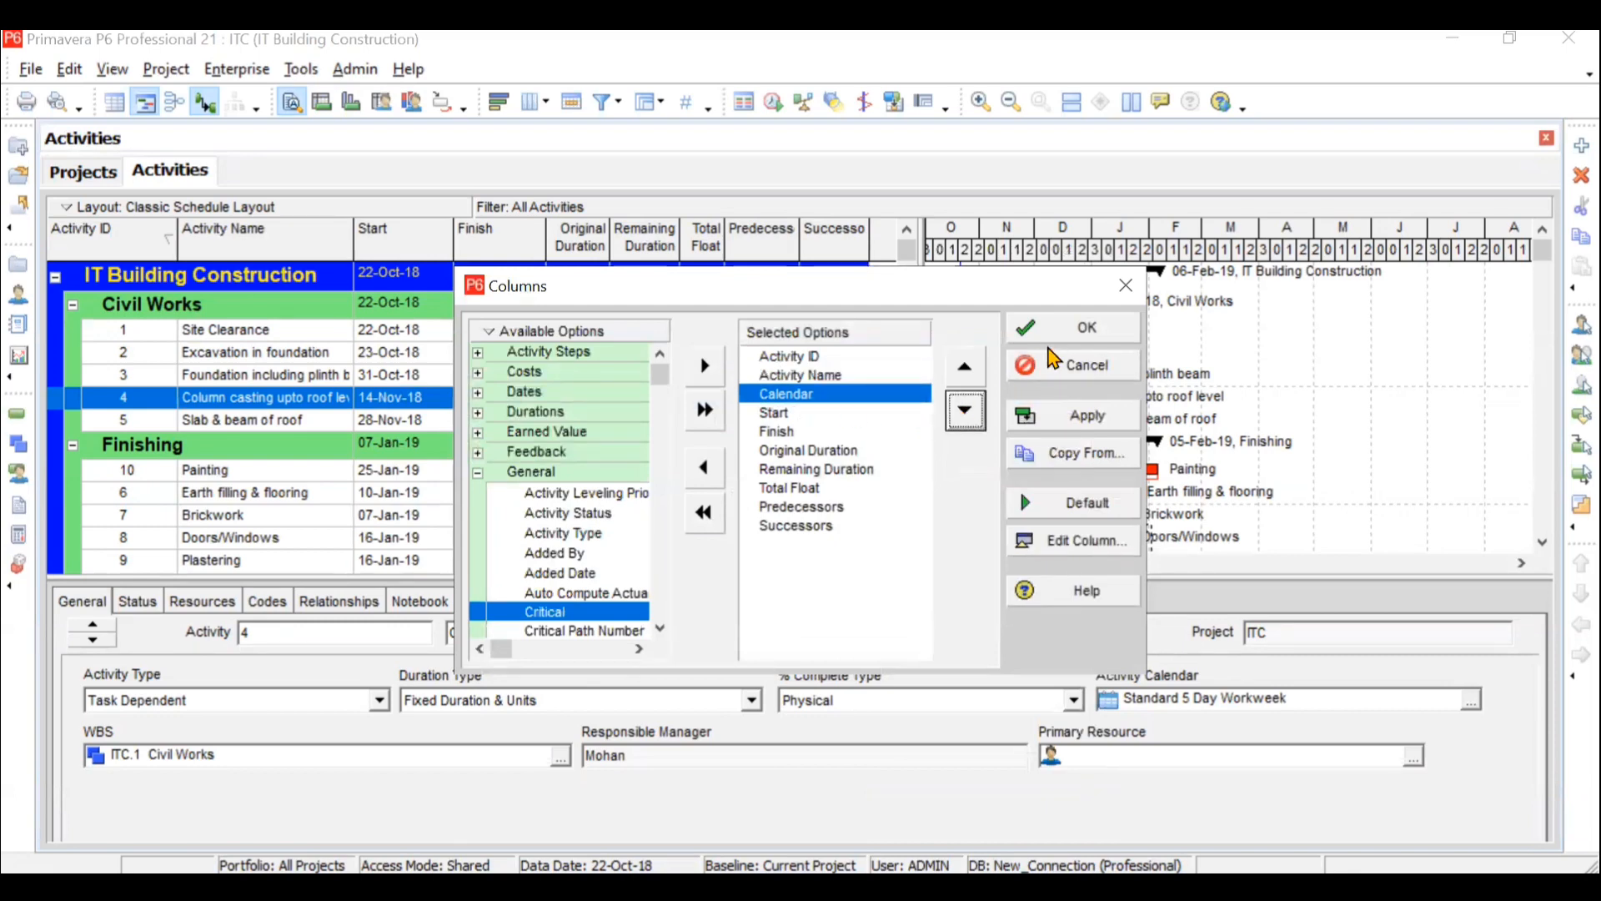
{"action": "left_click", "coordinate": [1087, 329]}
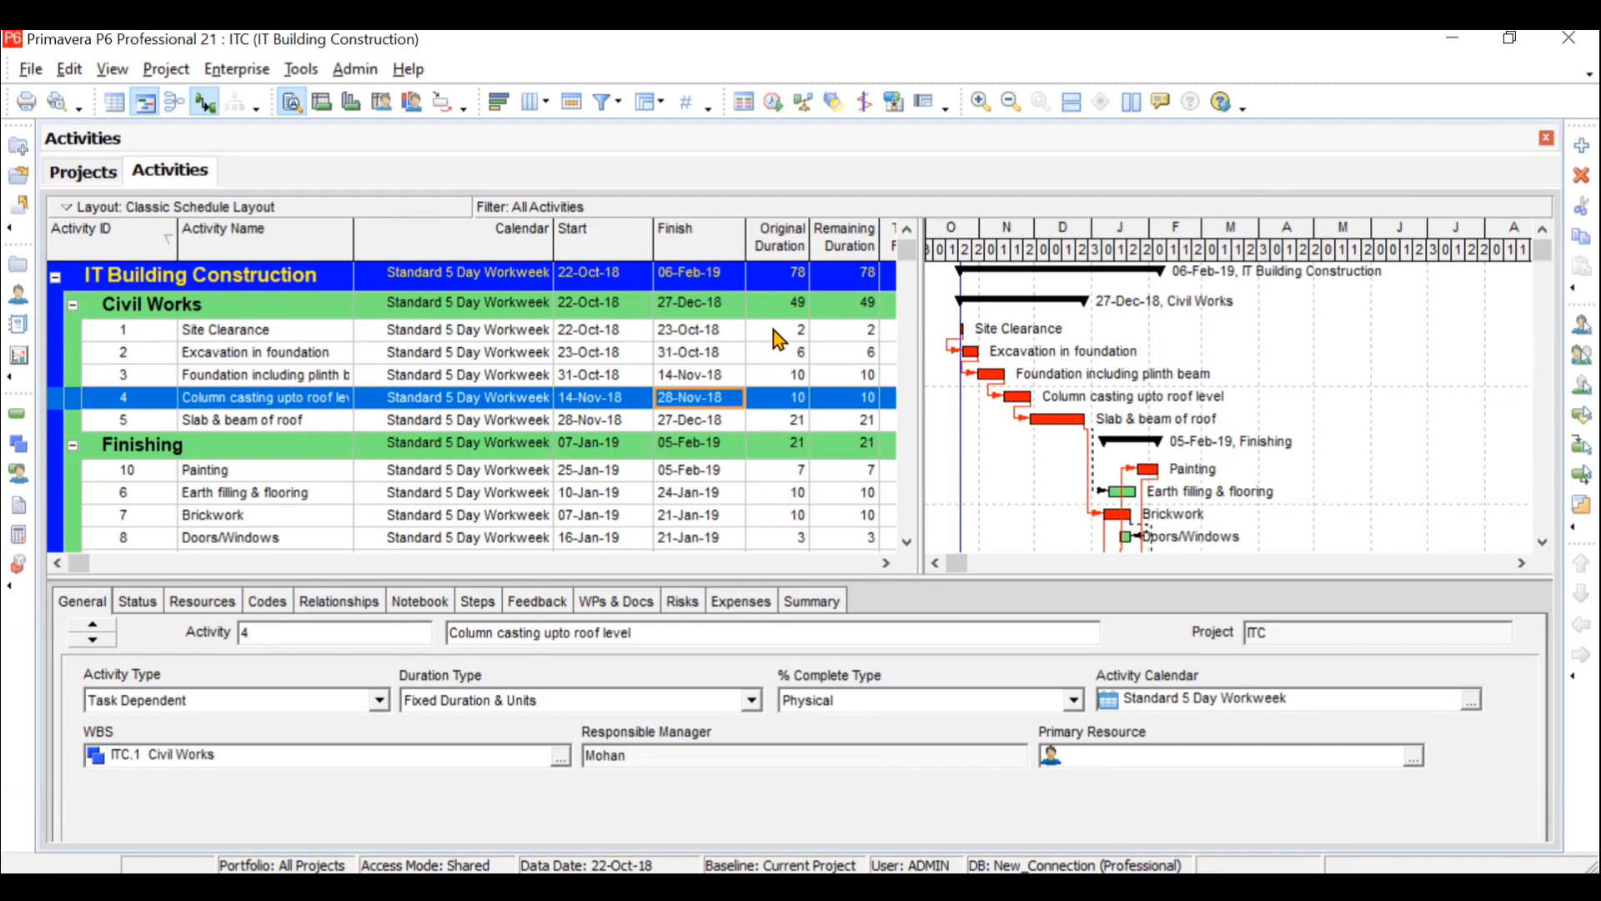
- Assign the IT Building Calendar to the Site Clearance activity
{"action": "left_click", "coordinate": [545, 331]}
{"action": "double_click", "coordinate": [545, 330]}
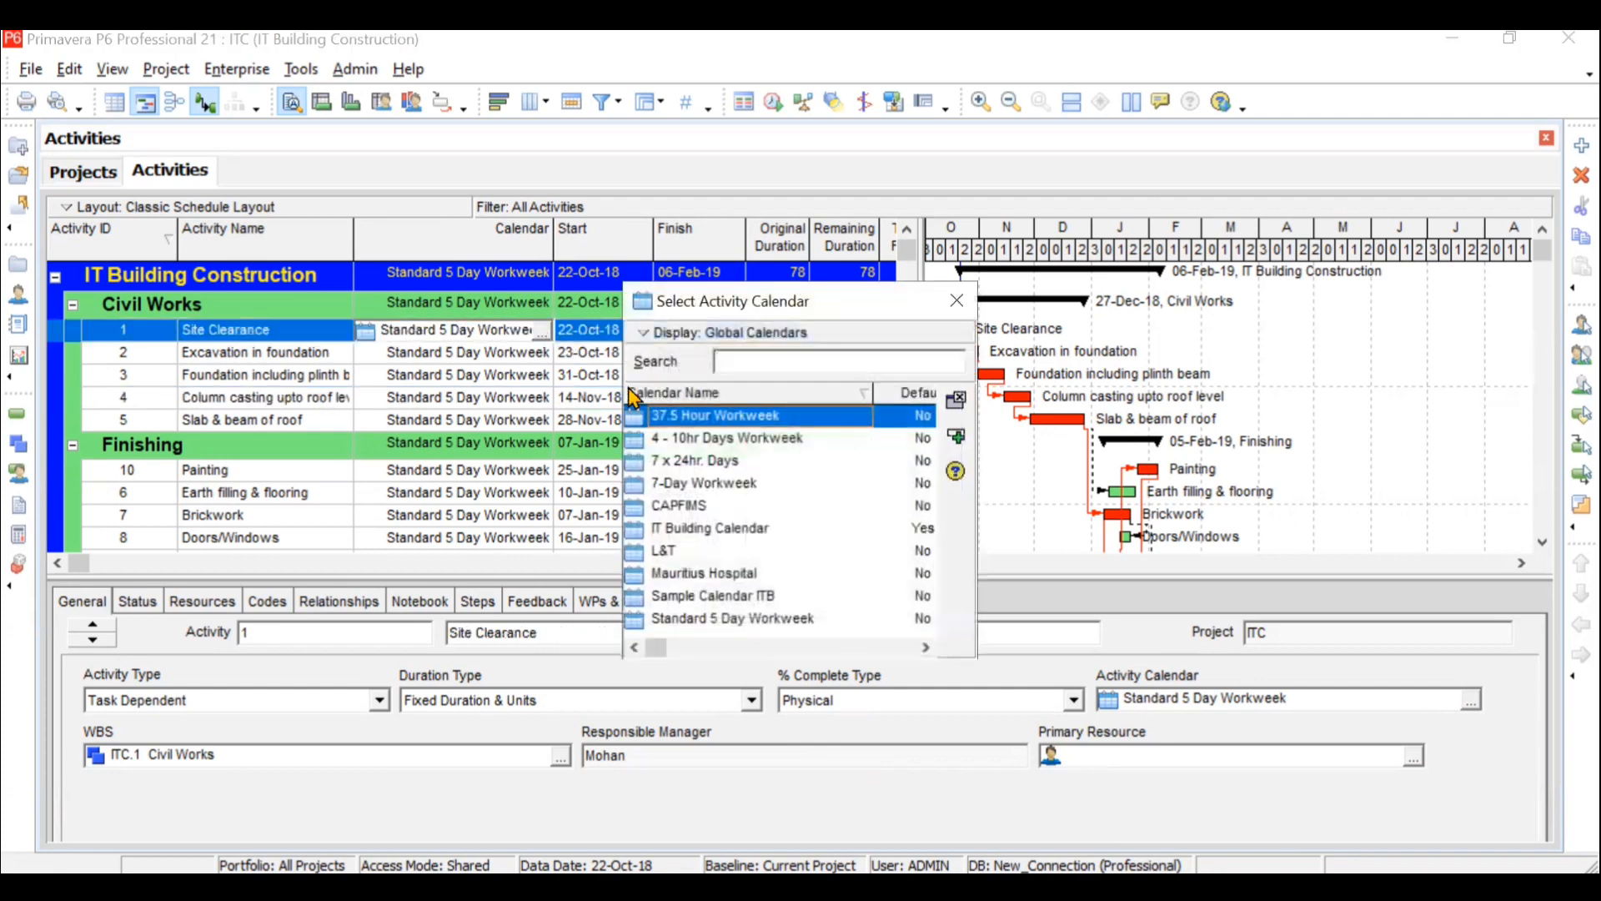
{"action": "left_click", "coordinate": [739, 531]}
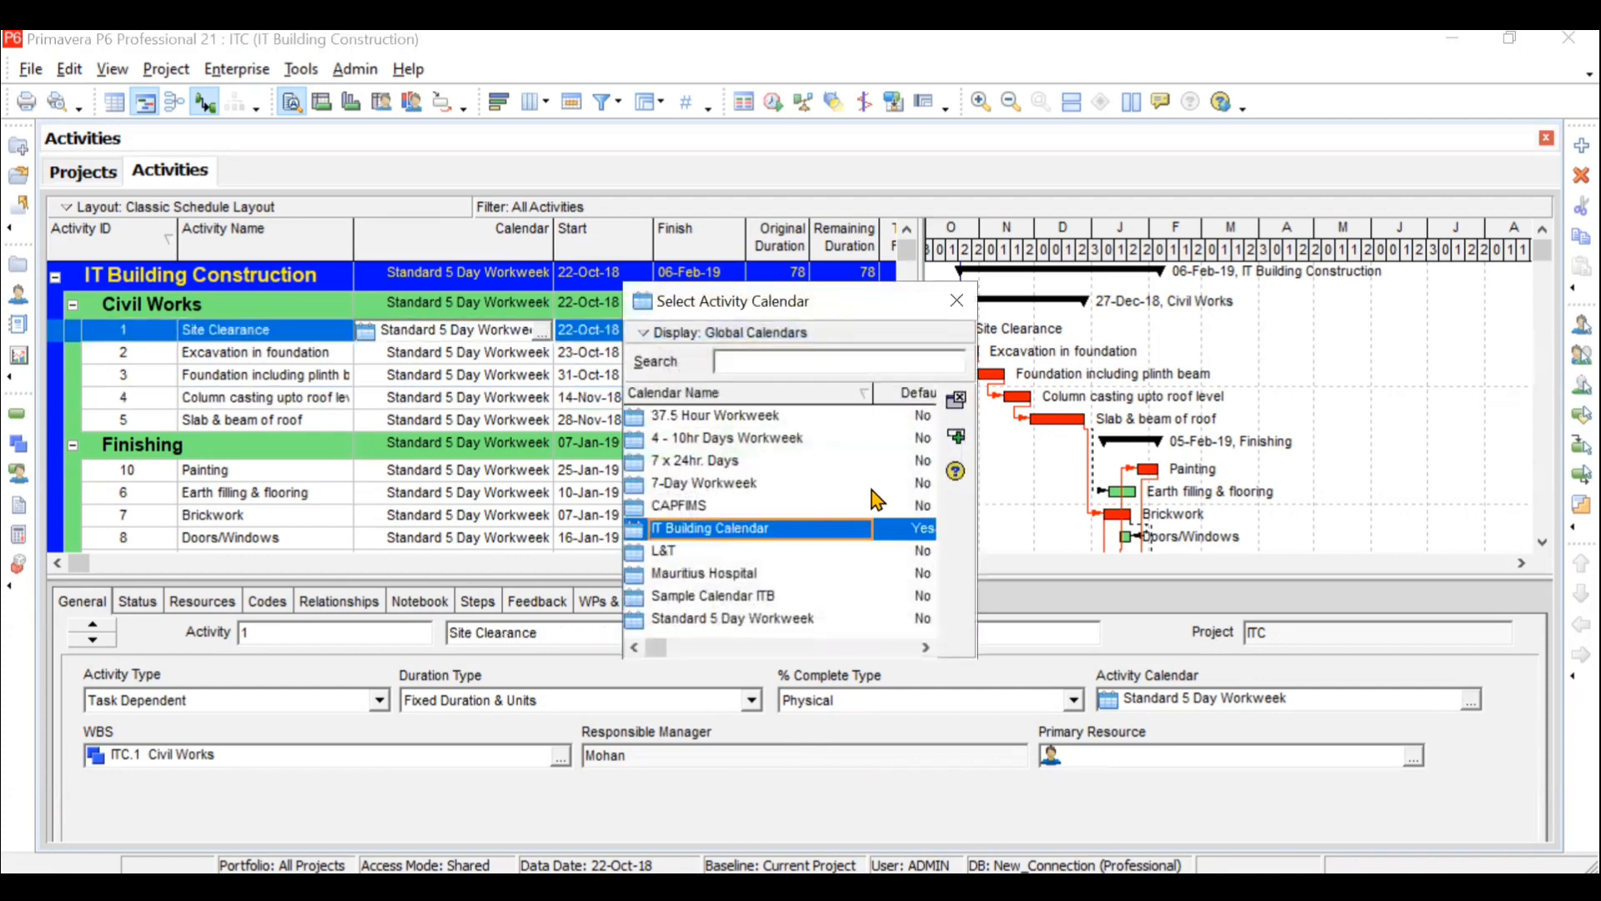
{"action": "left_click", "coordinate": [956, 437]}
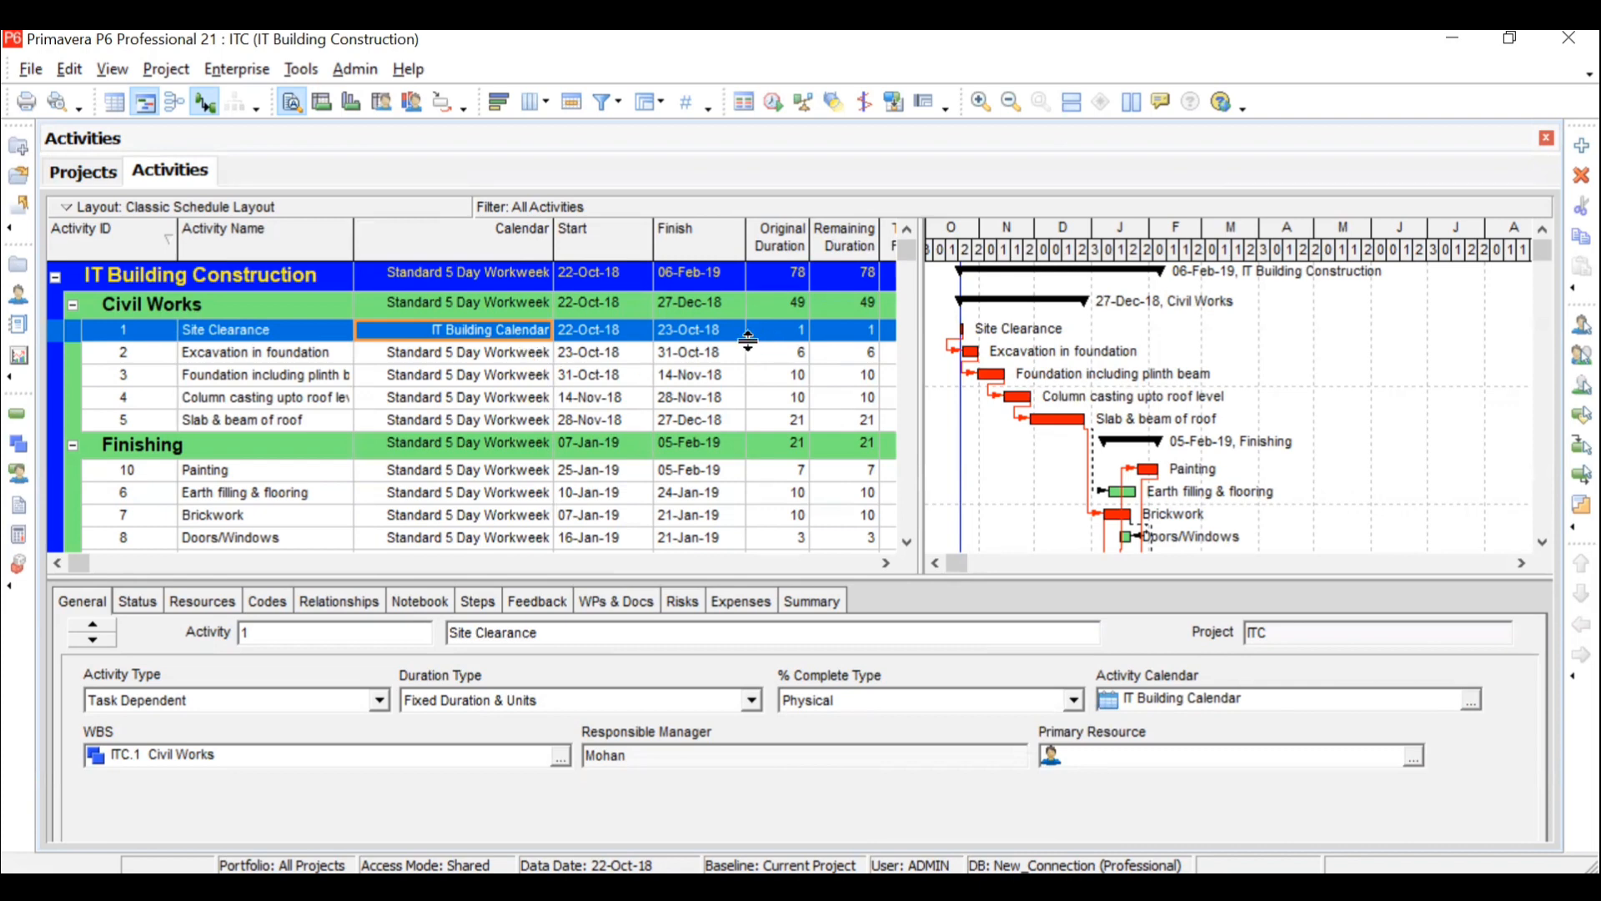
- Assign the IT Building Calendar to the Excavation in foundation activity
{"action": "left_click", "coordinate": [538, 352]}
{"action": "left_click", "coordinate": [542, 353]}
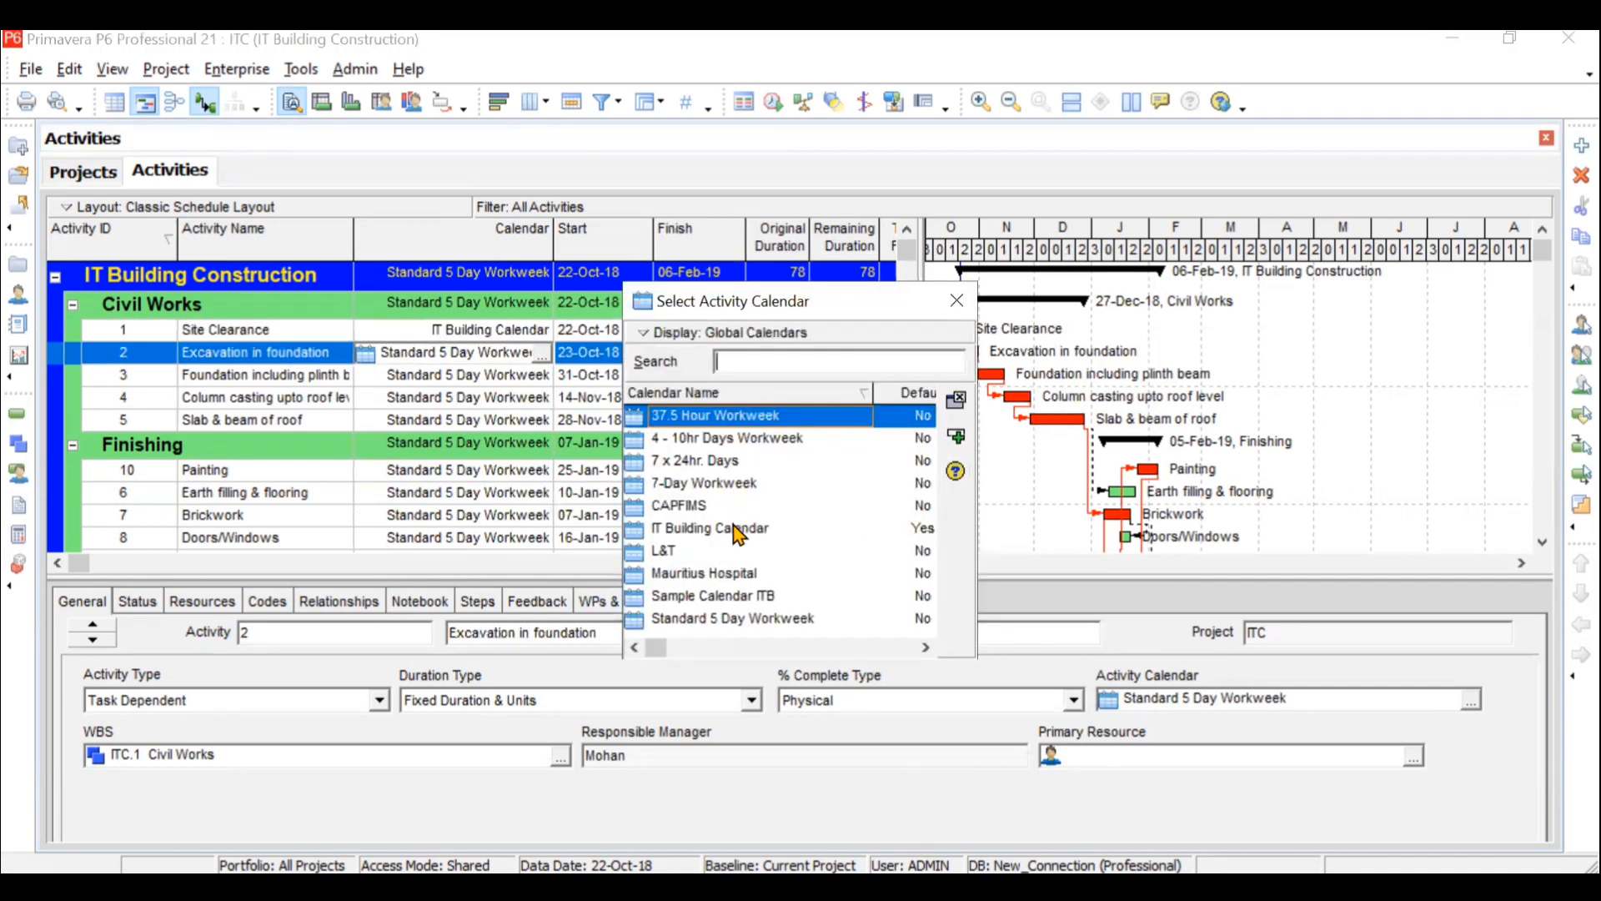
{"action": "left_click", "coordinate": [739, 529]}
{"action": "left_click", "coordinate": [954, 438]}
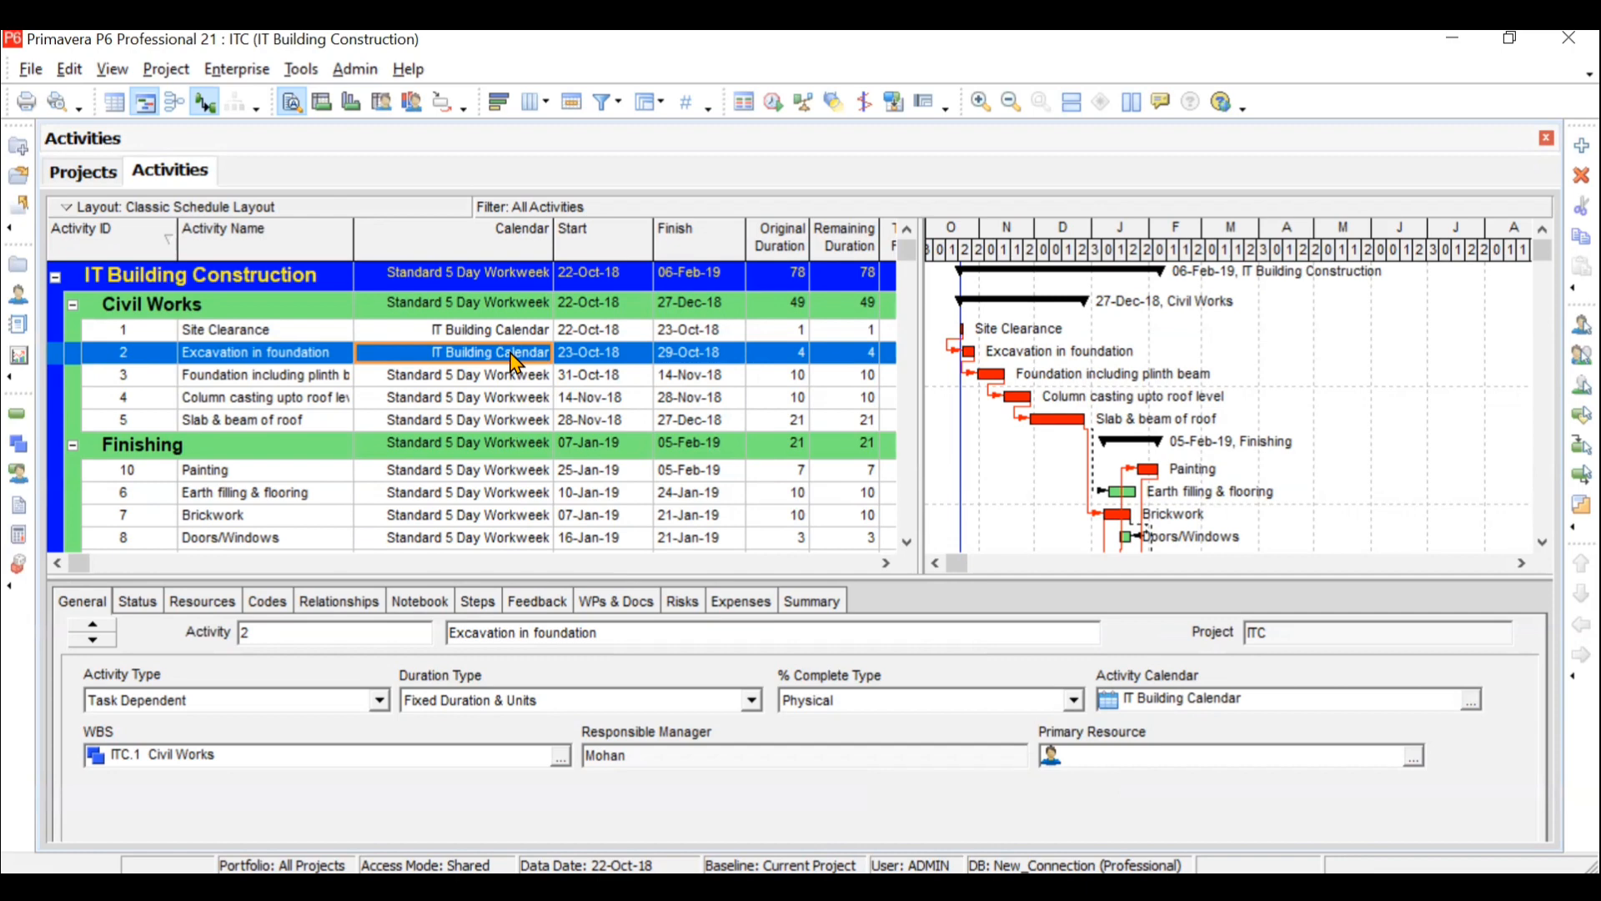
- Fill the IT Building Calendar down from Excavation in foundation to Handover, and check the calendars and durations of all activities
{"action": "left_click", "coordinate": [906, 546]}
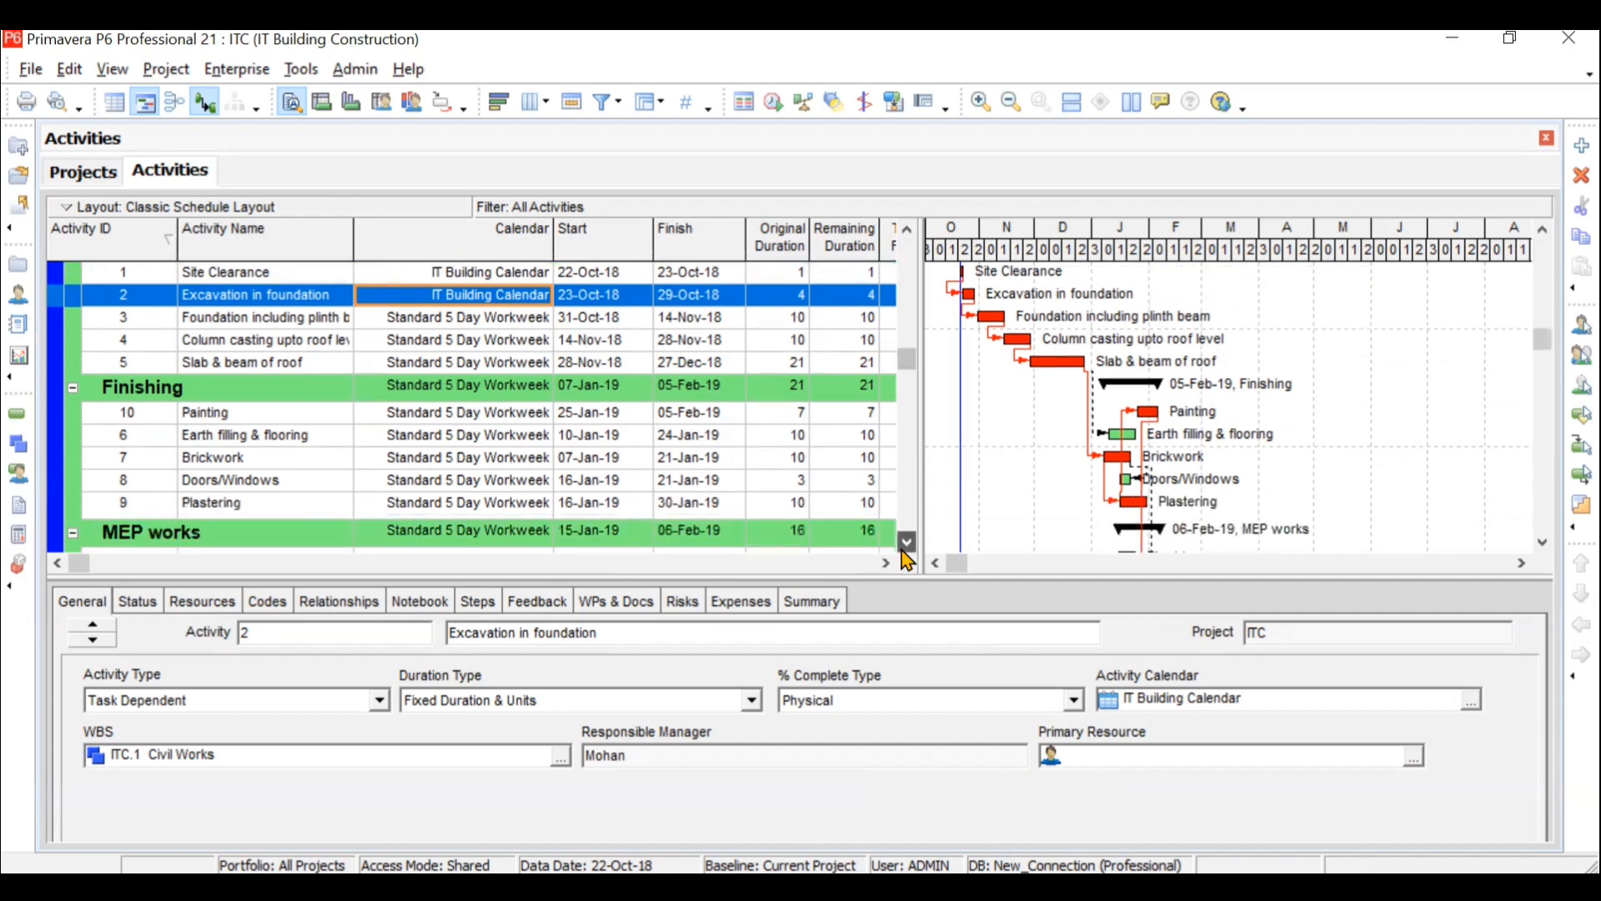
{"action": "left_click", "coordinate": [906, 542]}
{"action": "left_click", "coordinate": [906, 542]}
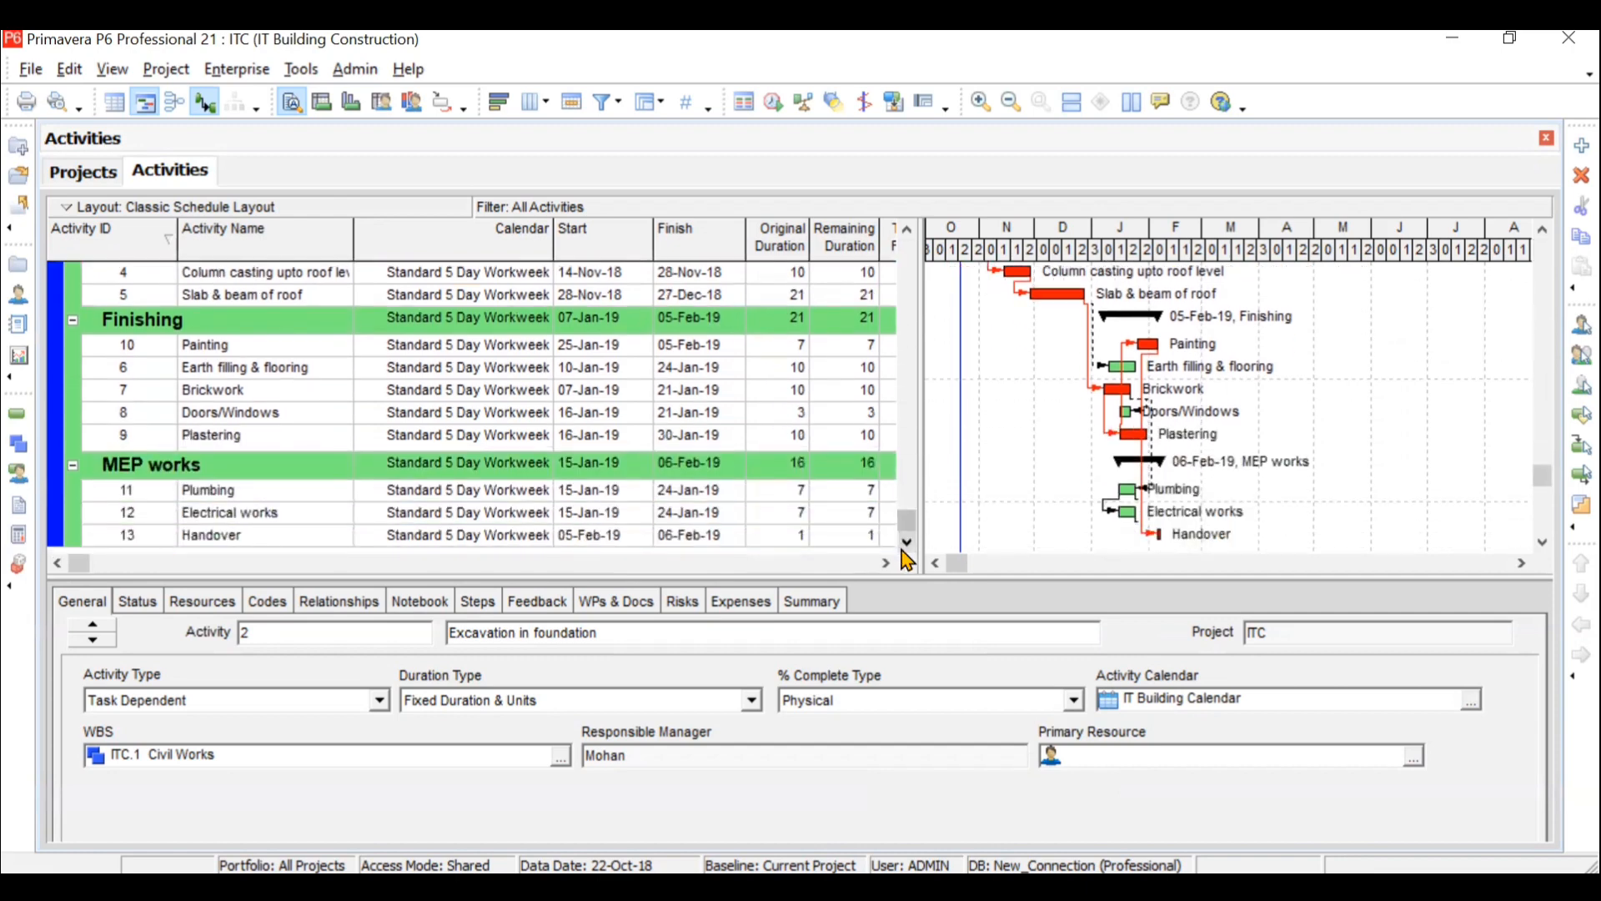
{"action": "left_click", "coordinate": [516, 540], "text": "shift"}
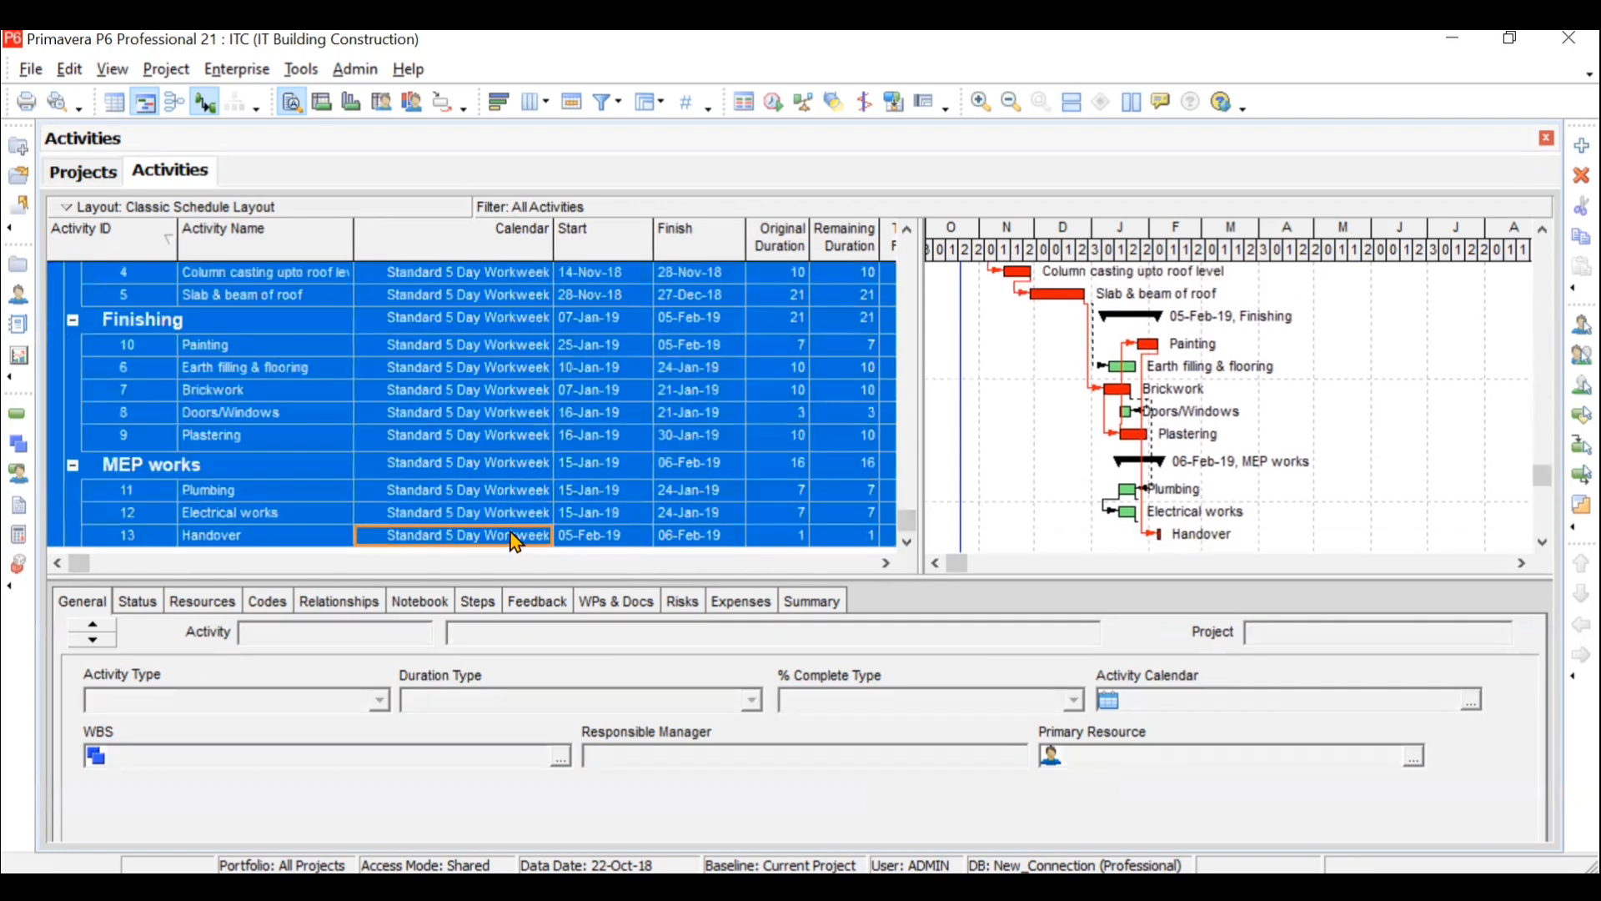
{"action": "right_click", "coordinate": [515, 541]}
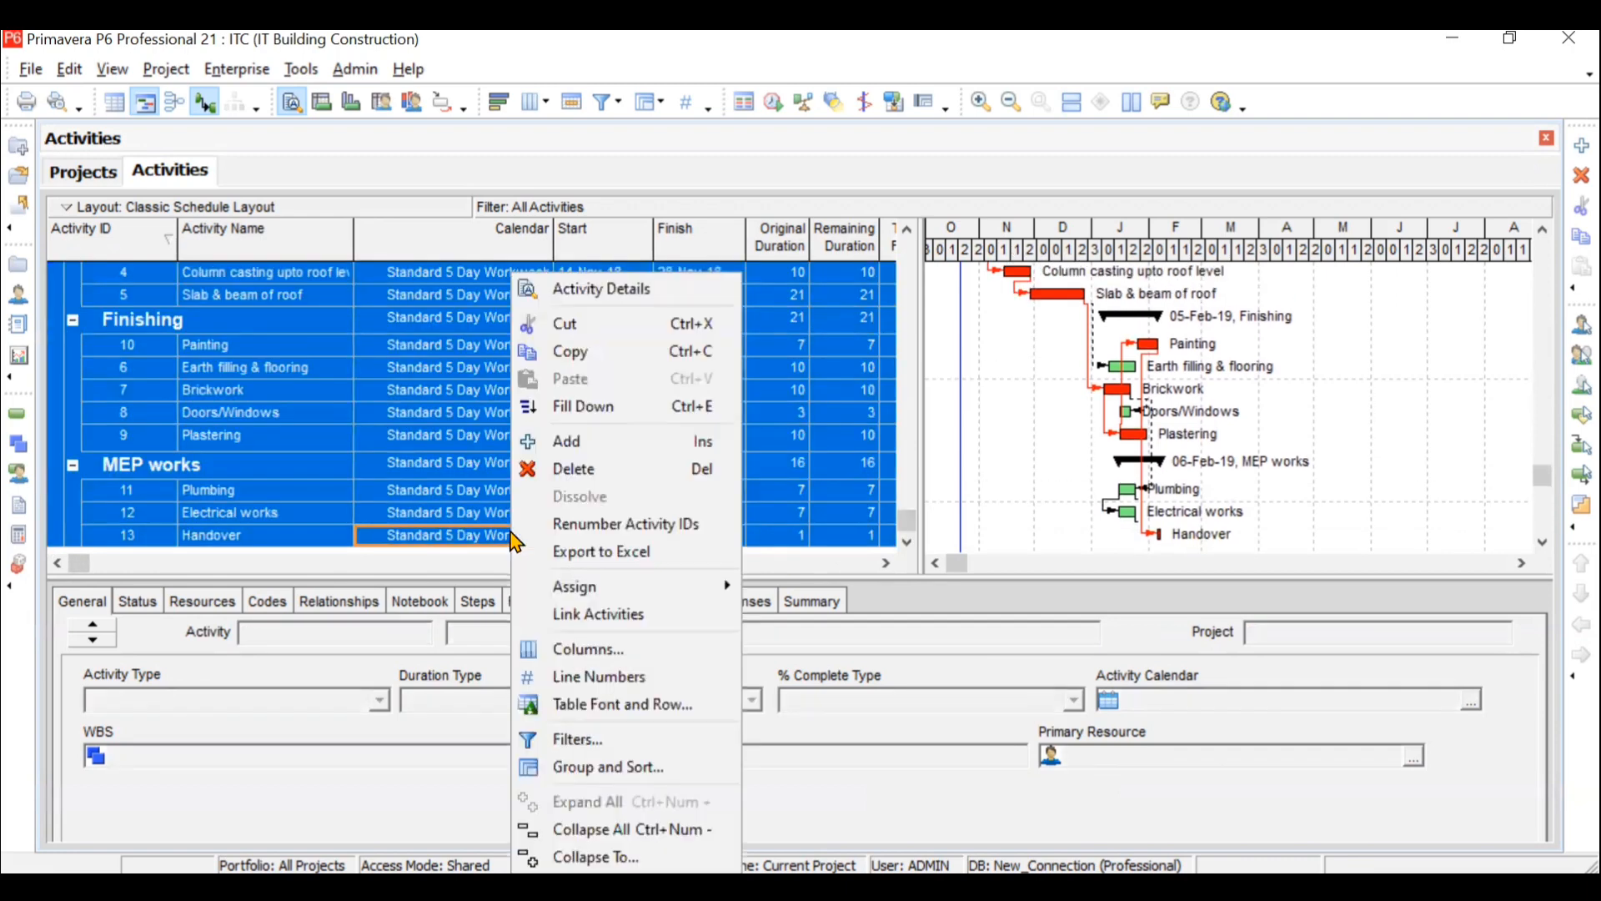
{"action": "left_click", "coordinate": [601, 415]}
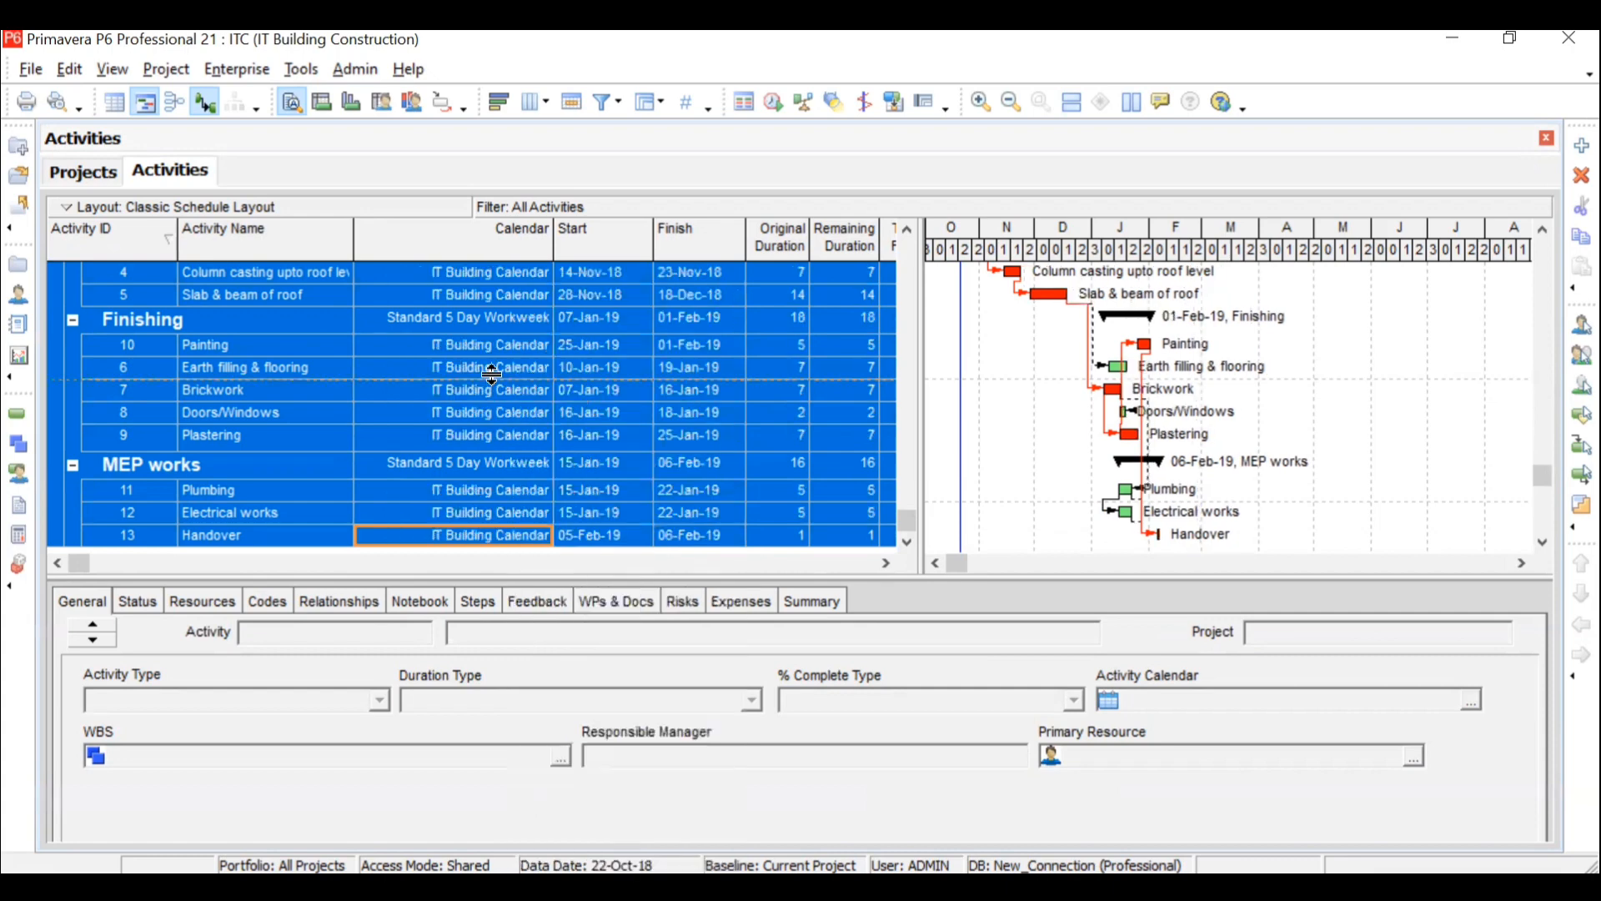
{"action": "scroll", "coordinate": [517, 381], "scroll_direction": "up", "scroll_amount": 2}
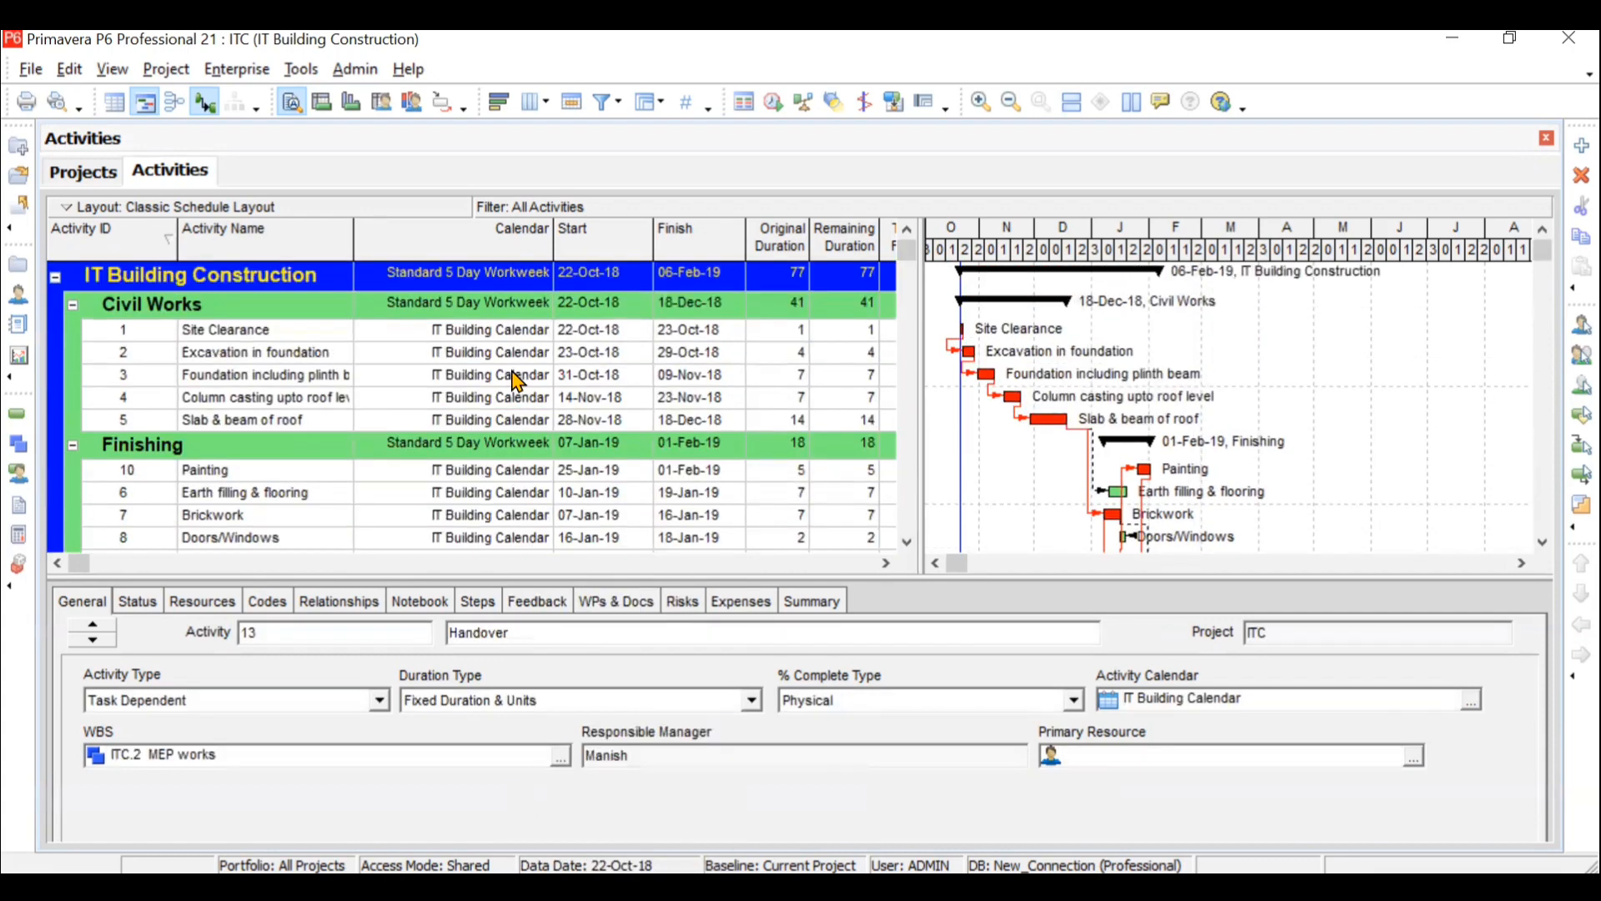
{"action": "scroll", "coordinate": [501, 390], "scroll_direction": "down", "scroll_amount": 2}
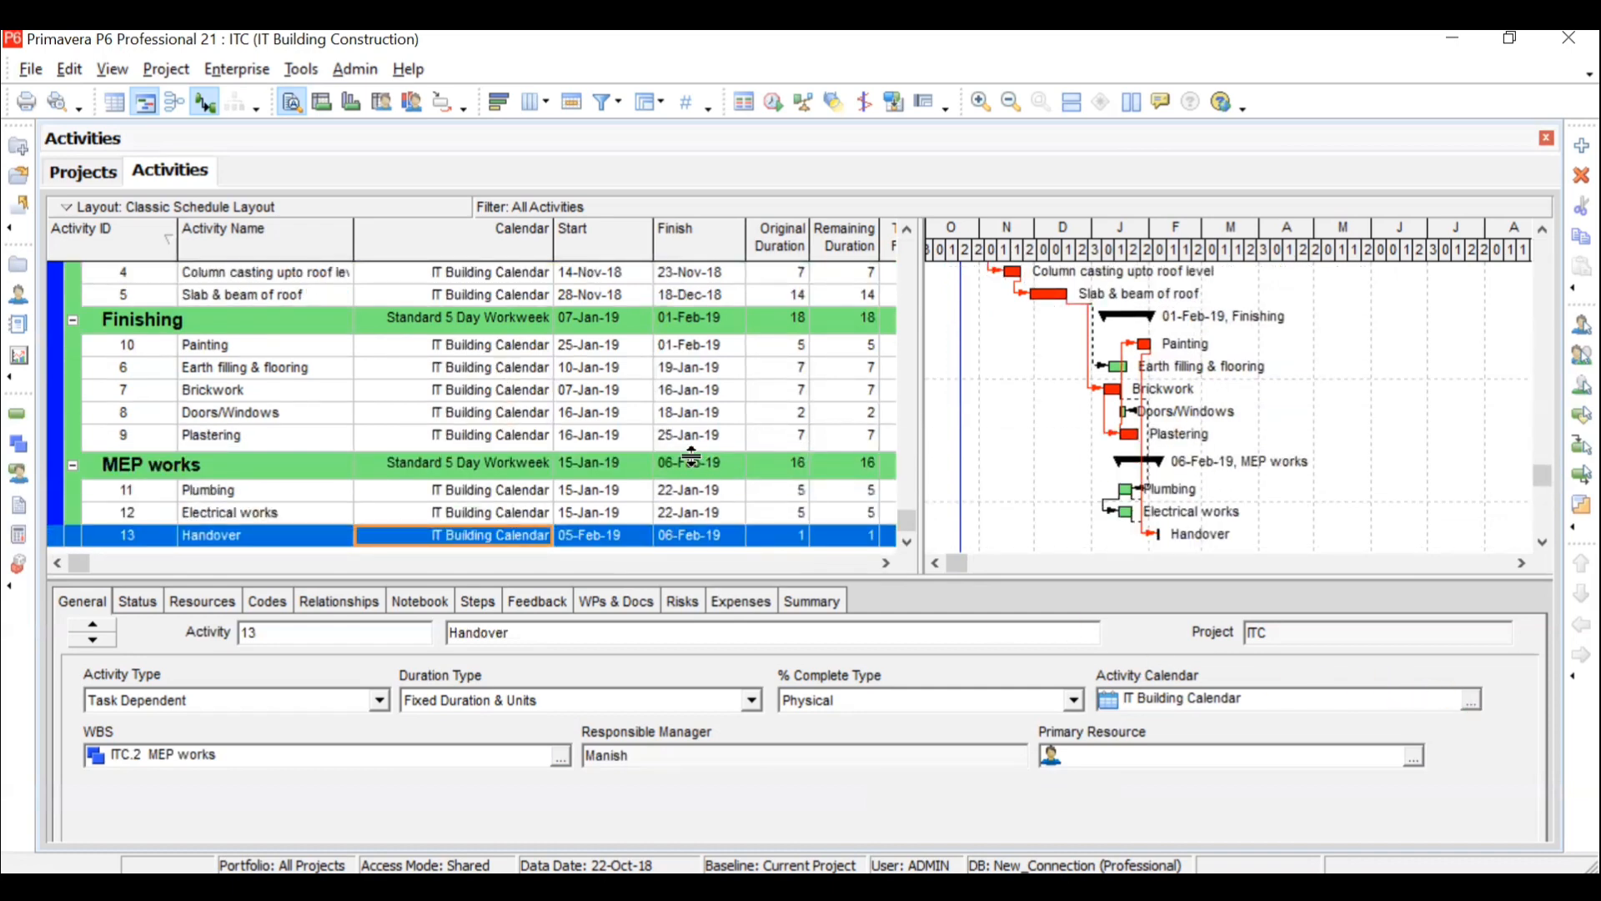
{"action": "scroll", "coordinate": [516, 349], "scroll_direction": "up", "scroll_amount": 2}
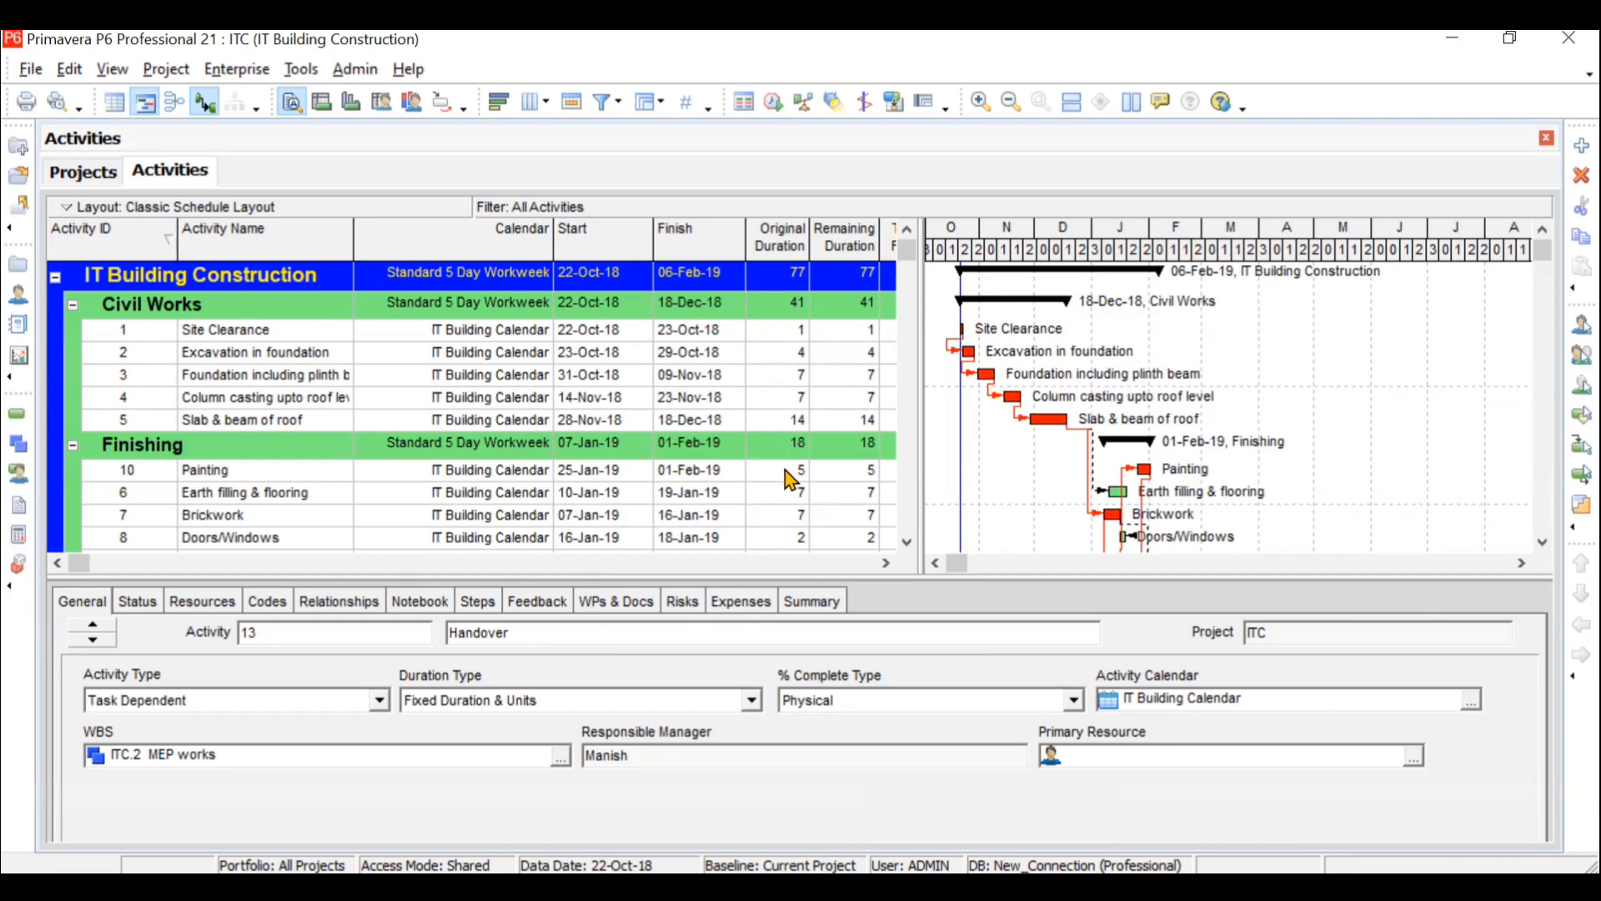
{"action": "left_click", "coordinate": [773, 333]}
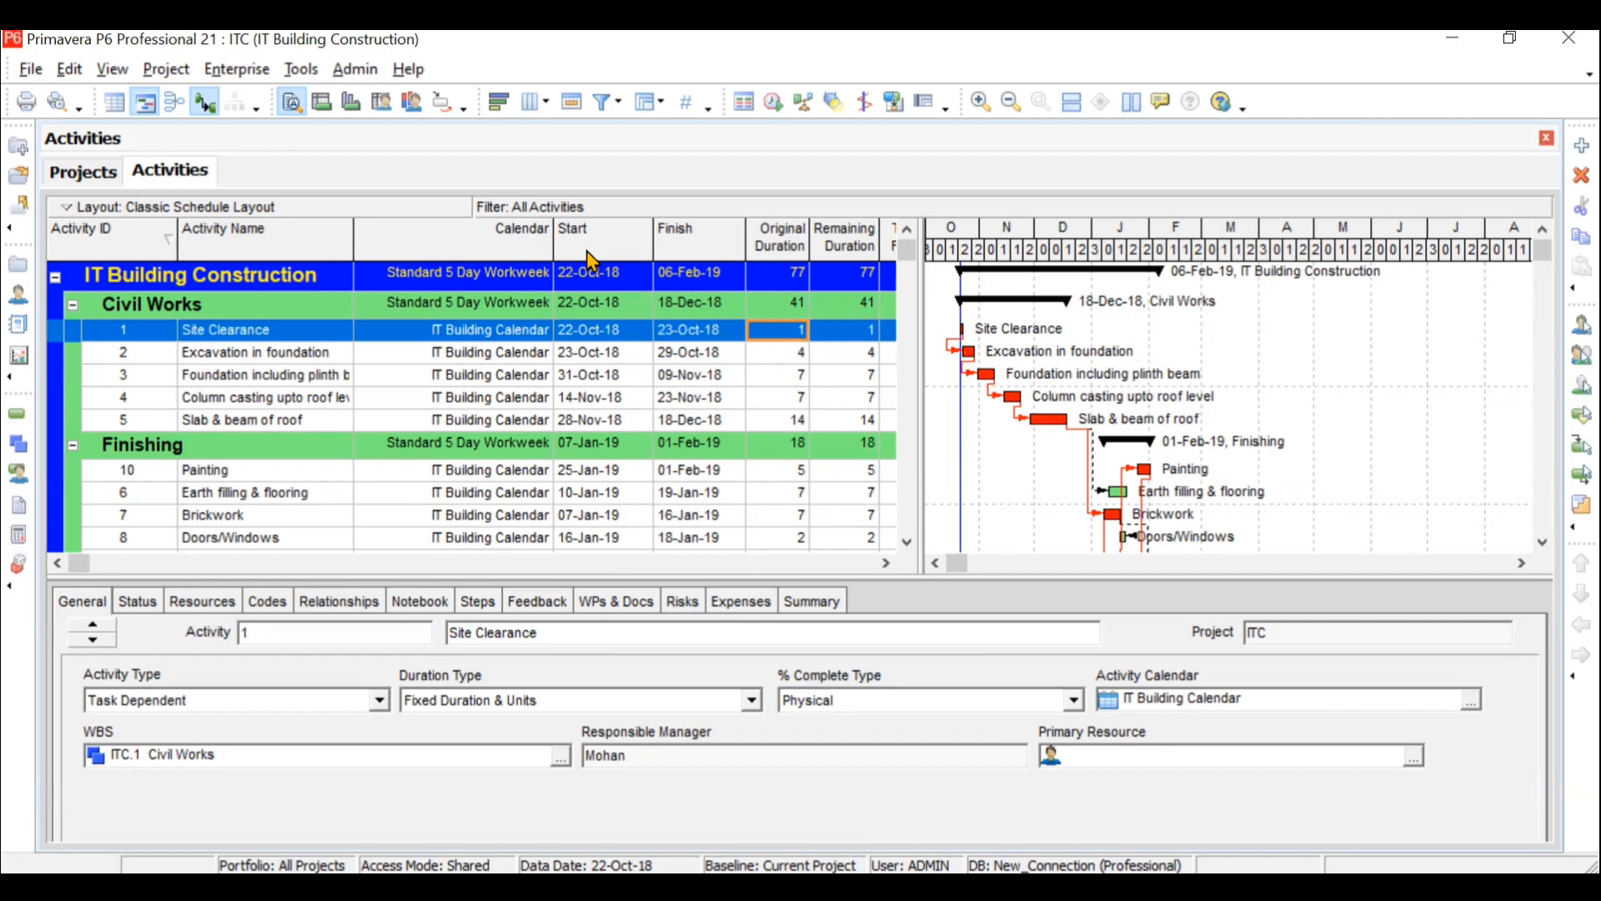
- Open the list of global changes and create a new global change for activities
{"action": "left_click", "coordinate": [312, 74]}
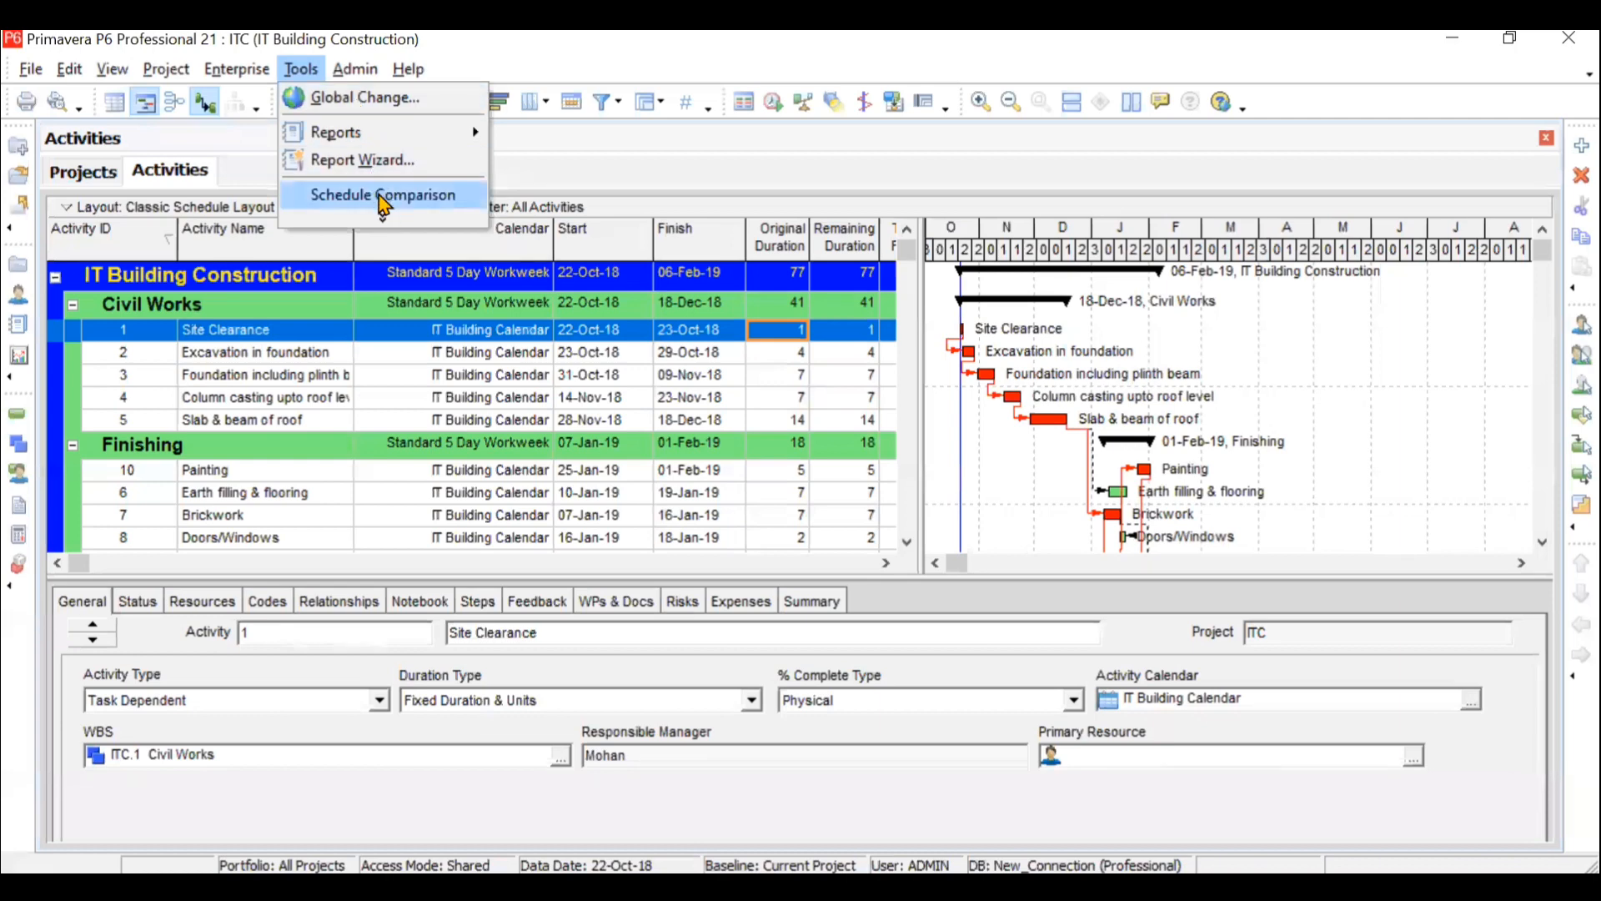
{"action": "left_click", "coordinate": [388, 218]}
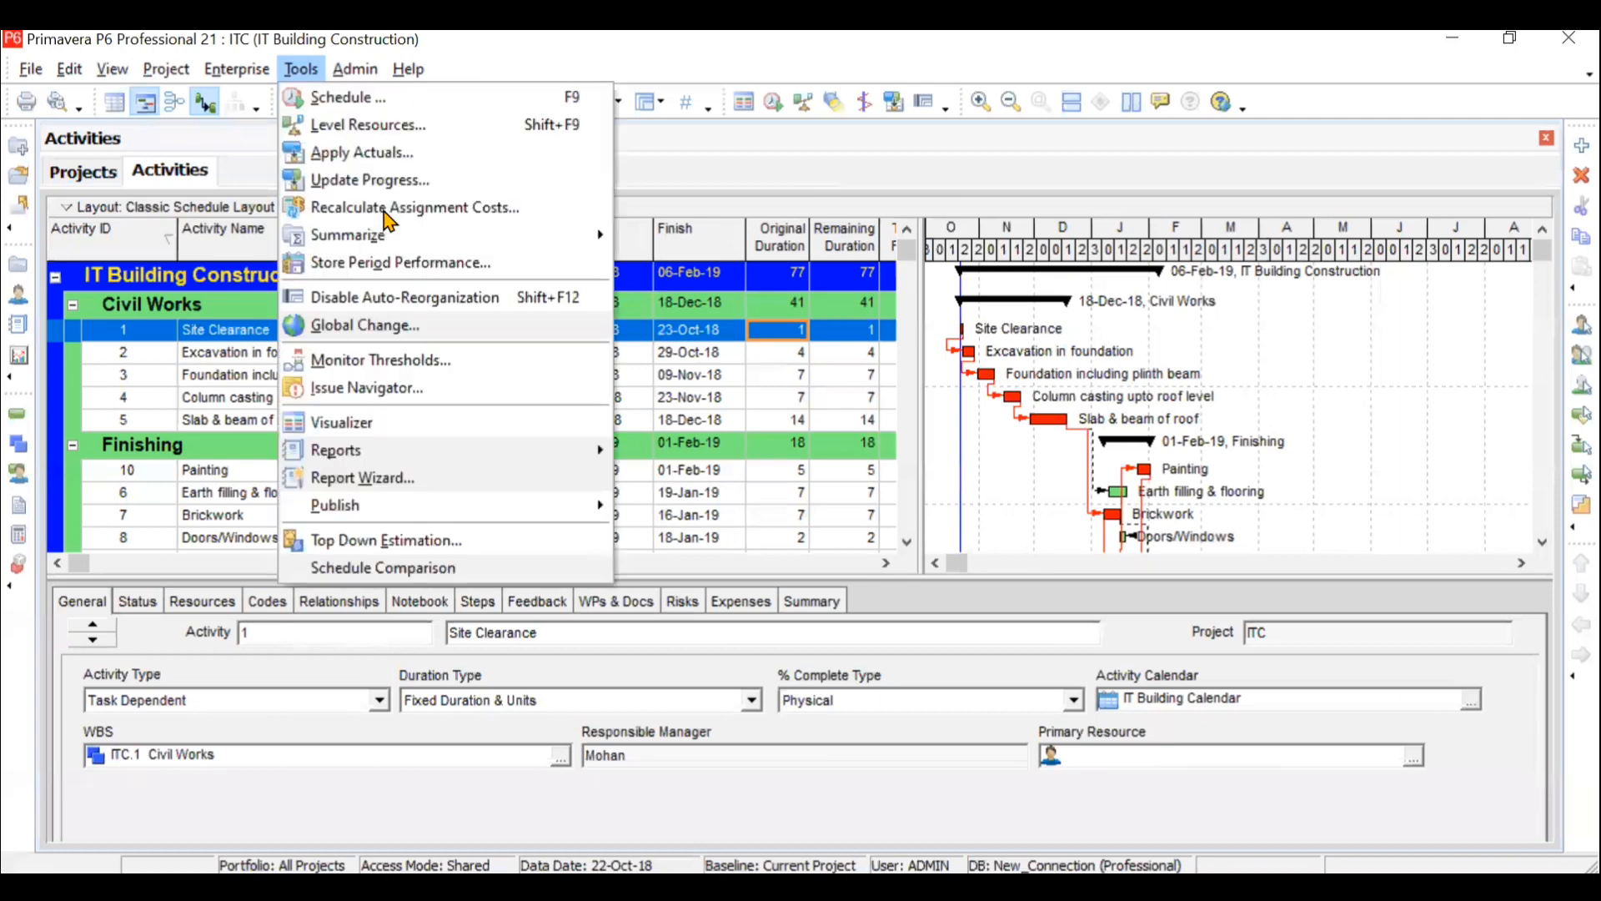
{"action": "left_click", "coordinate": [384, 328]}
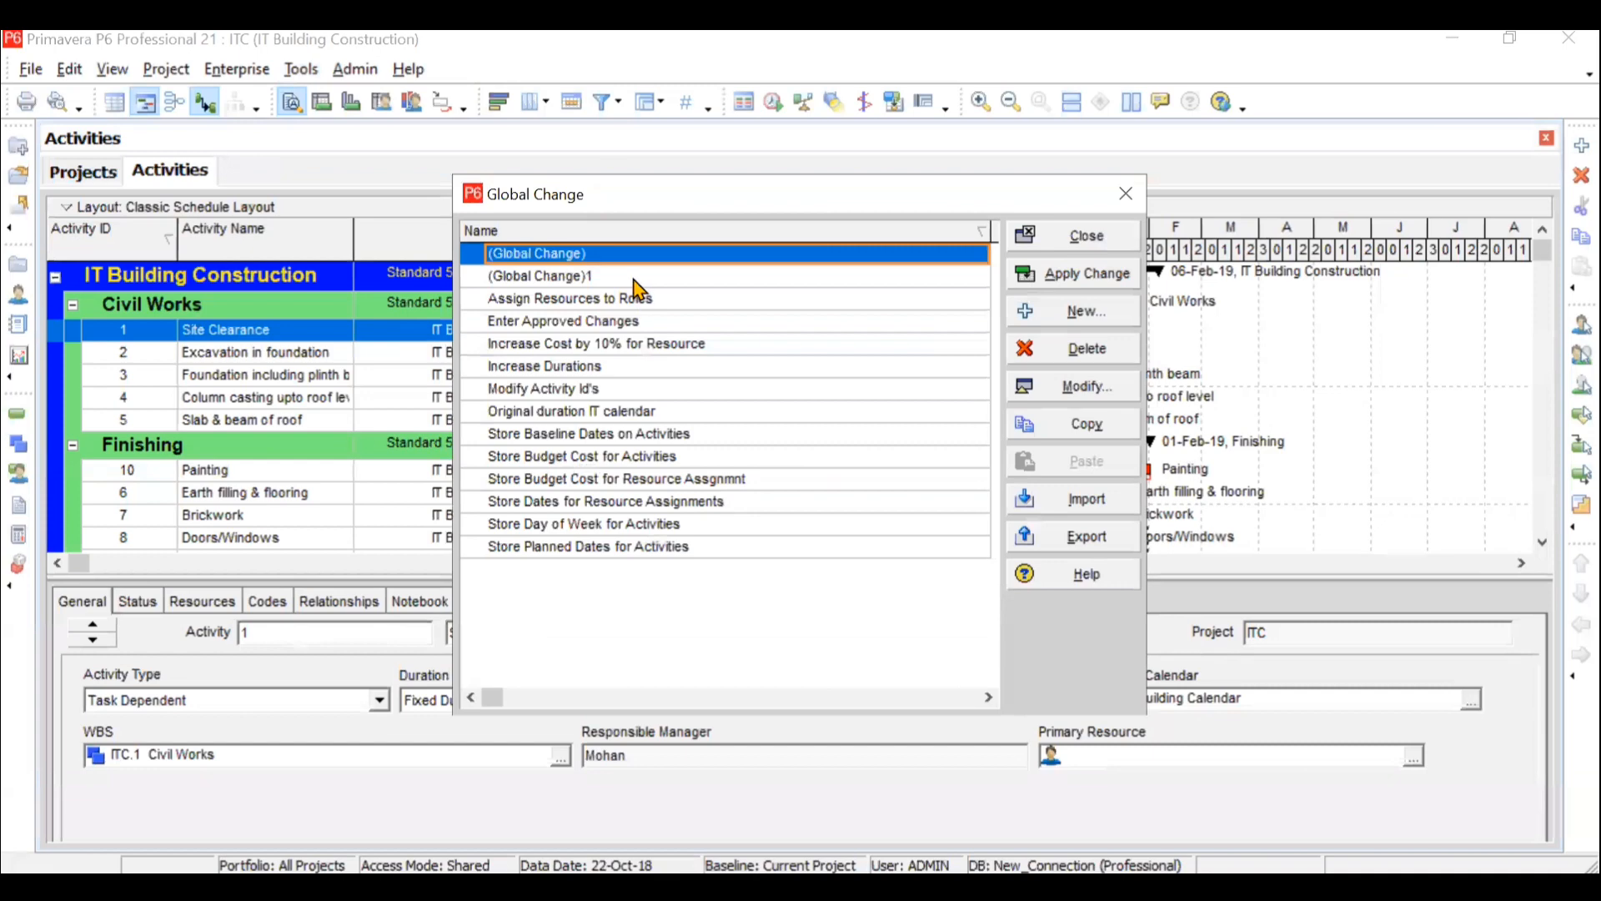
{"action": "left_click", "coordinate": [1084, 316]}
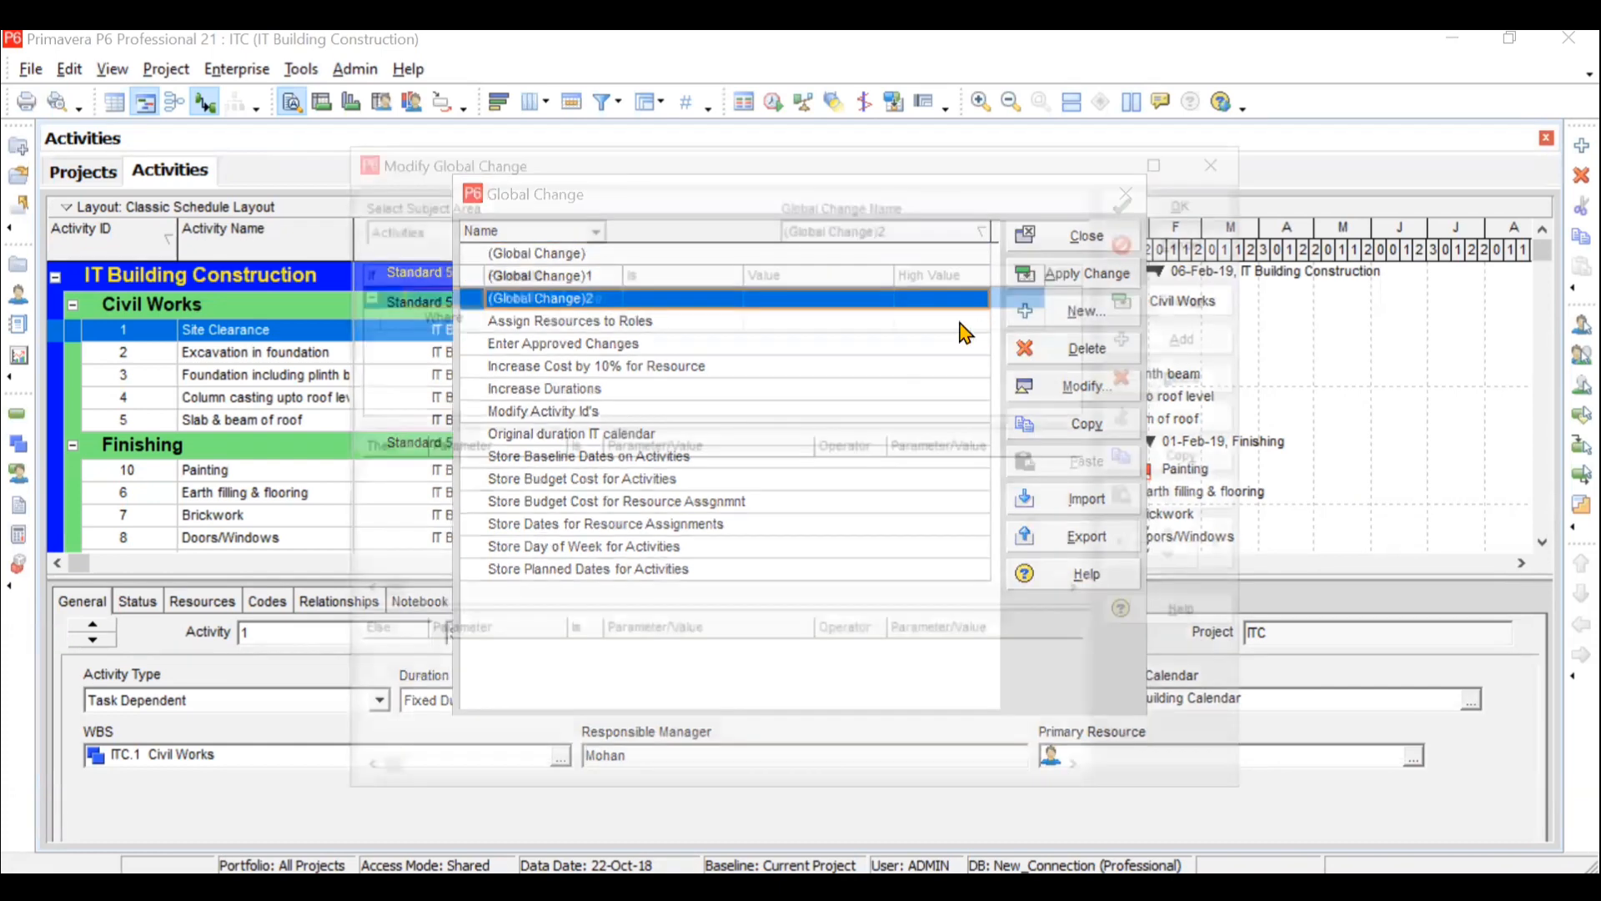
- Set the global change's If condition to Activity Type equals Task Dependent
{"action": "left_click", "coordinate": [537, 322]}
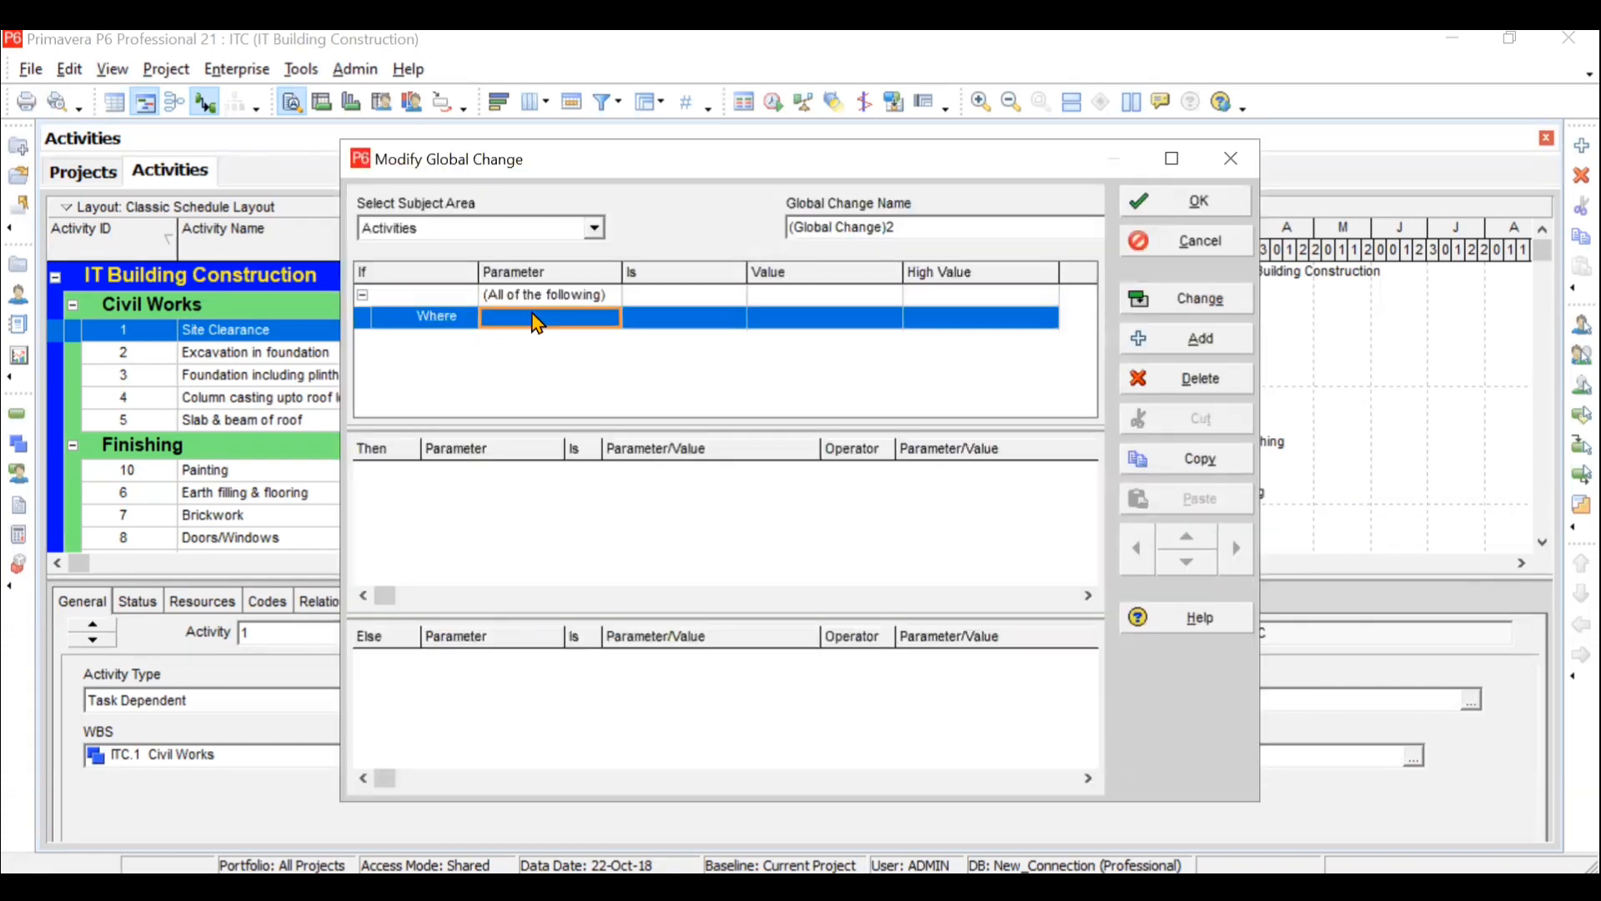
{"action": "left_click", "coordinate": [537, 321]}
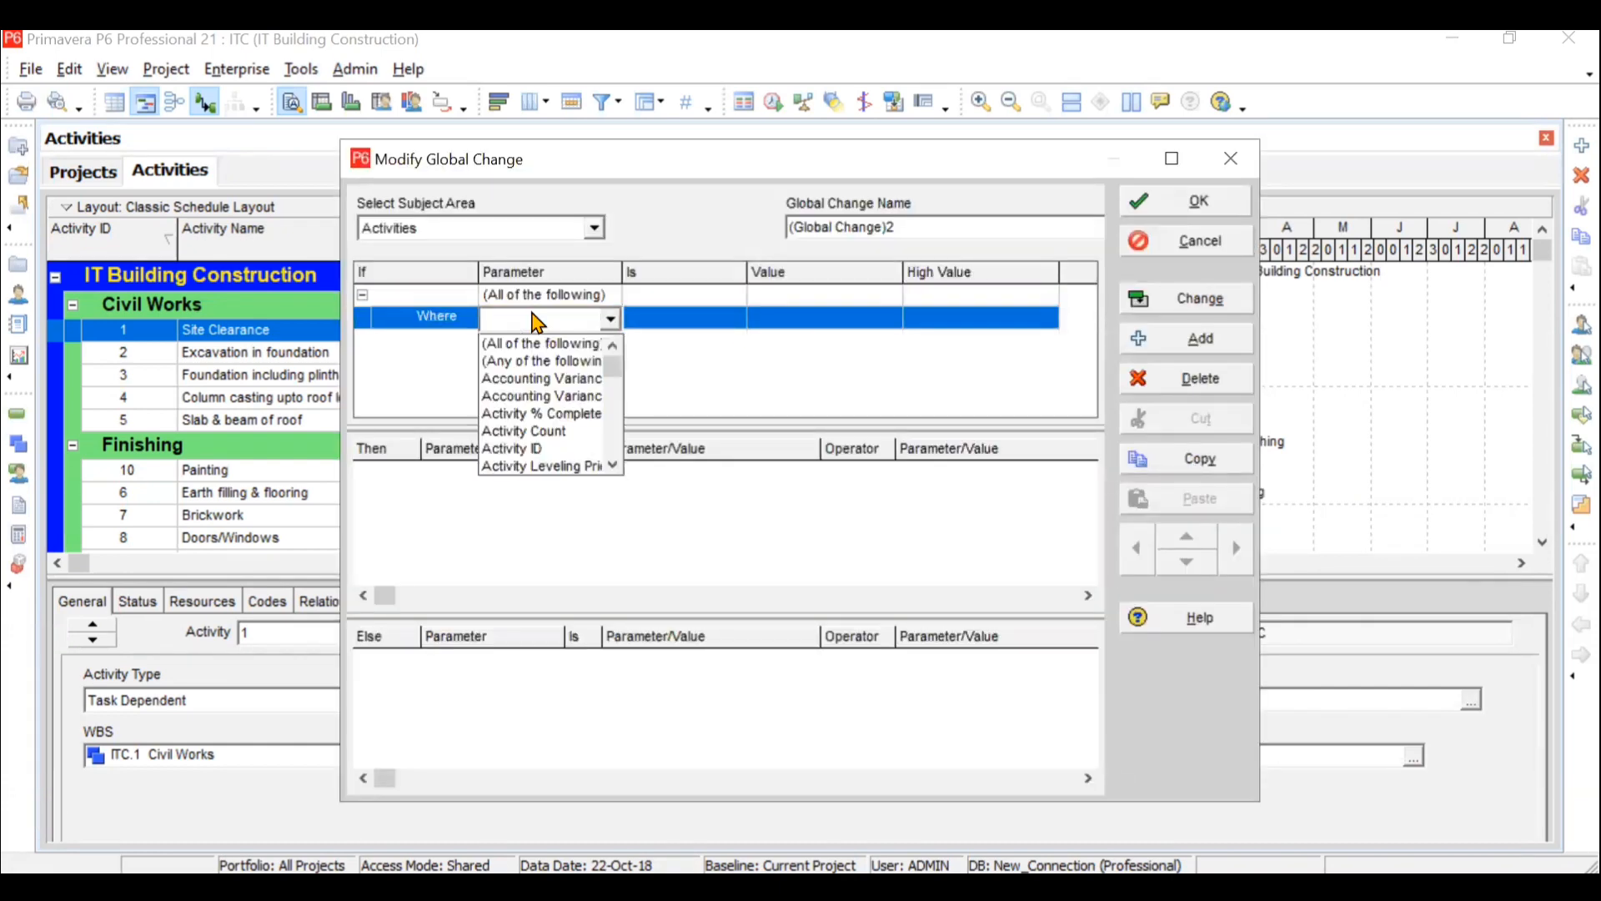
{"action": "left_click", "coordinate": [616, 464]}
{"action": "left_click", "coordinate": [614, 465]}
{"action": "left_click", "coordinate": [615, 465]}
{"action": "left_click", "coordinate": [615, 465]}
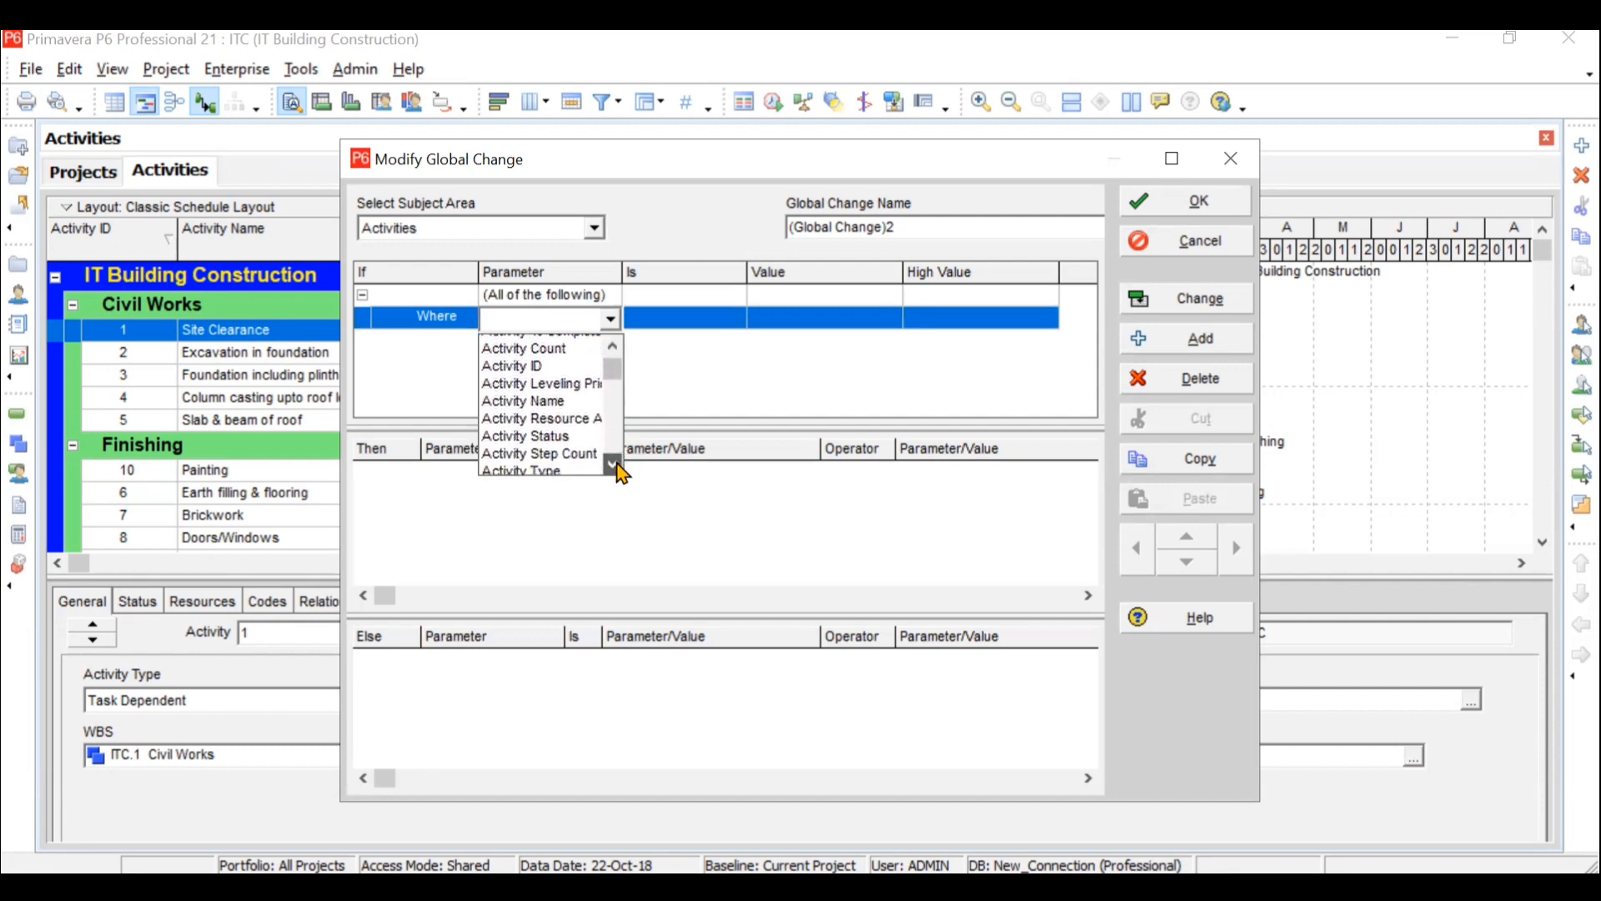
{"action": "left_click", "coordinate": [615, 465]}
{"action": "left_click", "coordinate": [538, 431]}
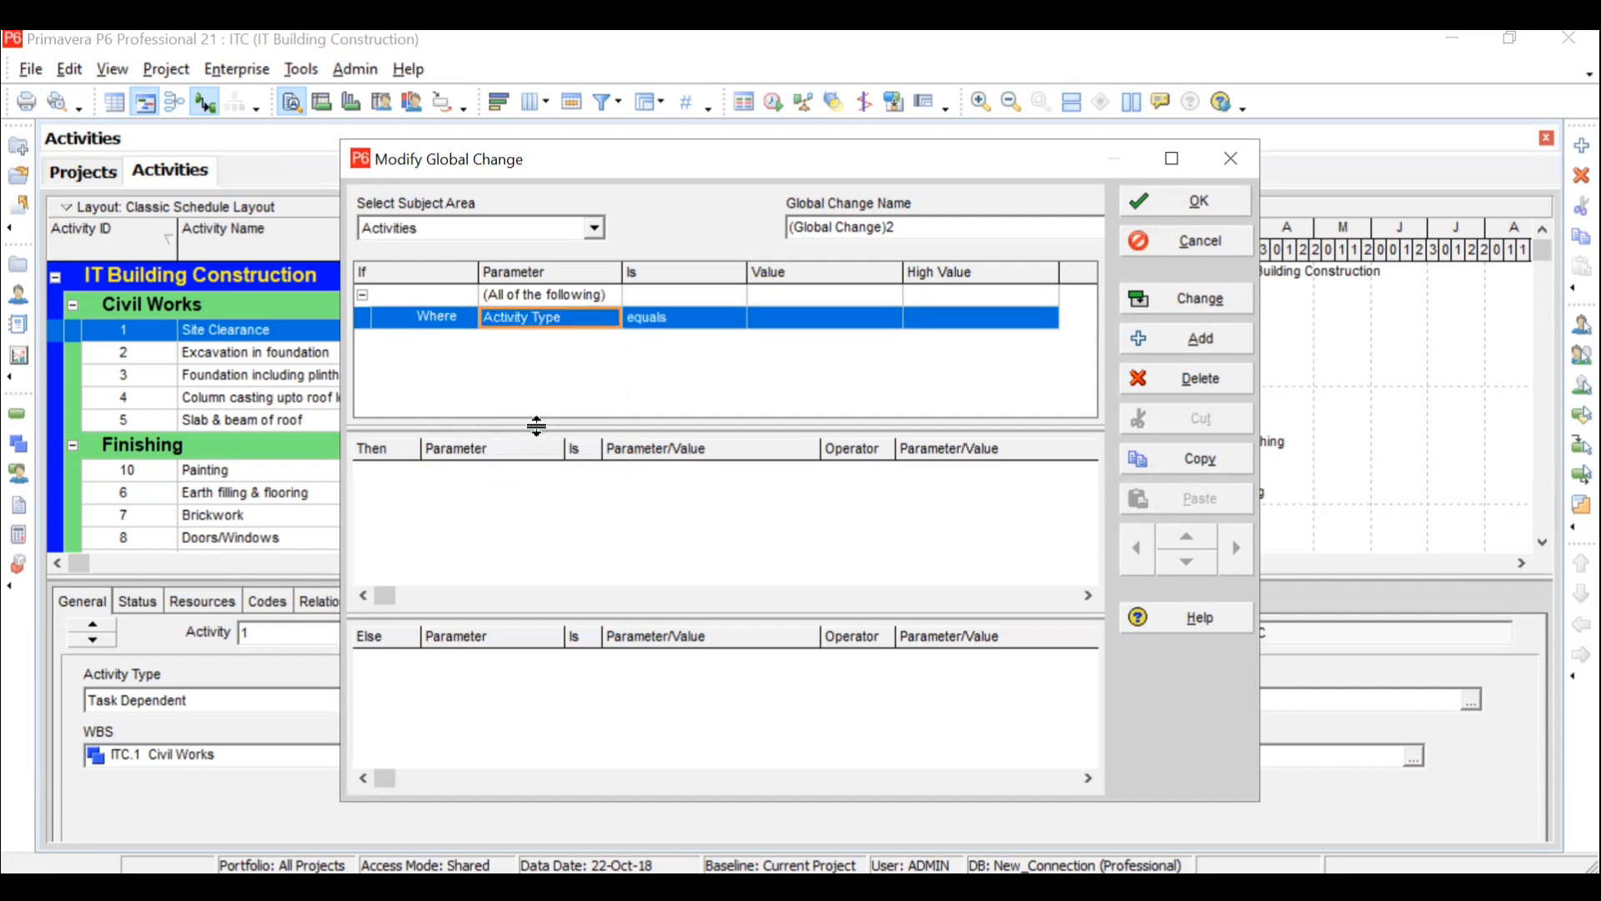
{"action": "left_click", "coordinate": [765, 322]}
{"action": "left_click", "coordinate": [766, 322]}
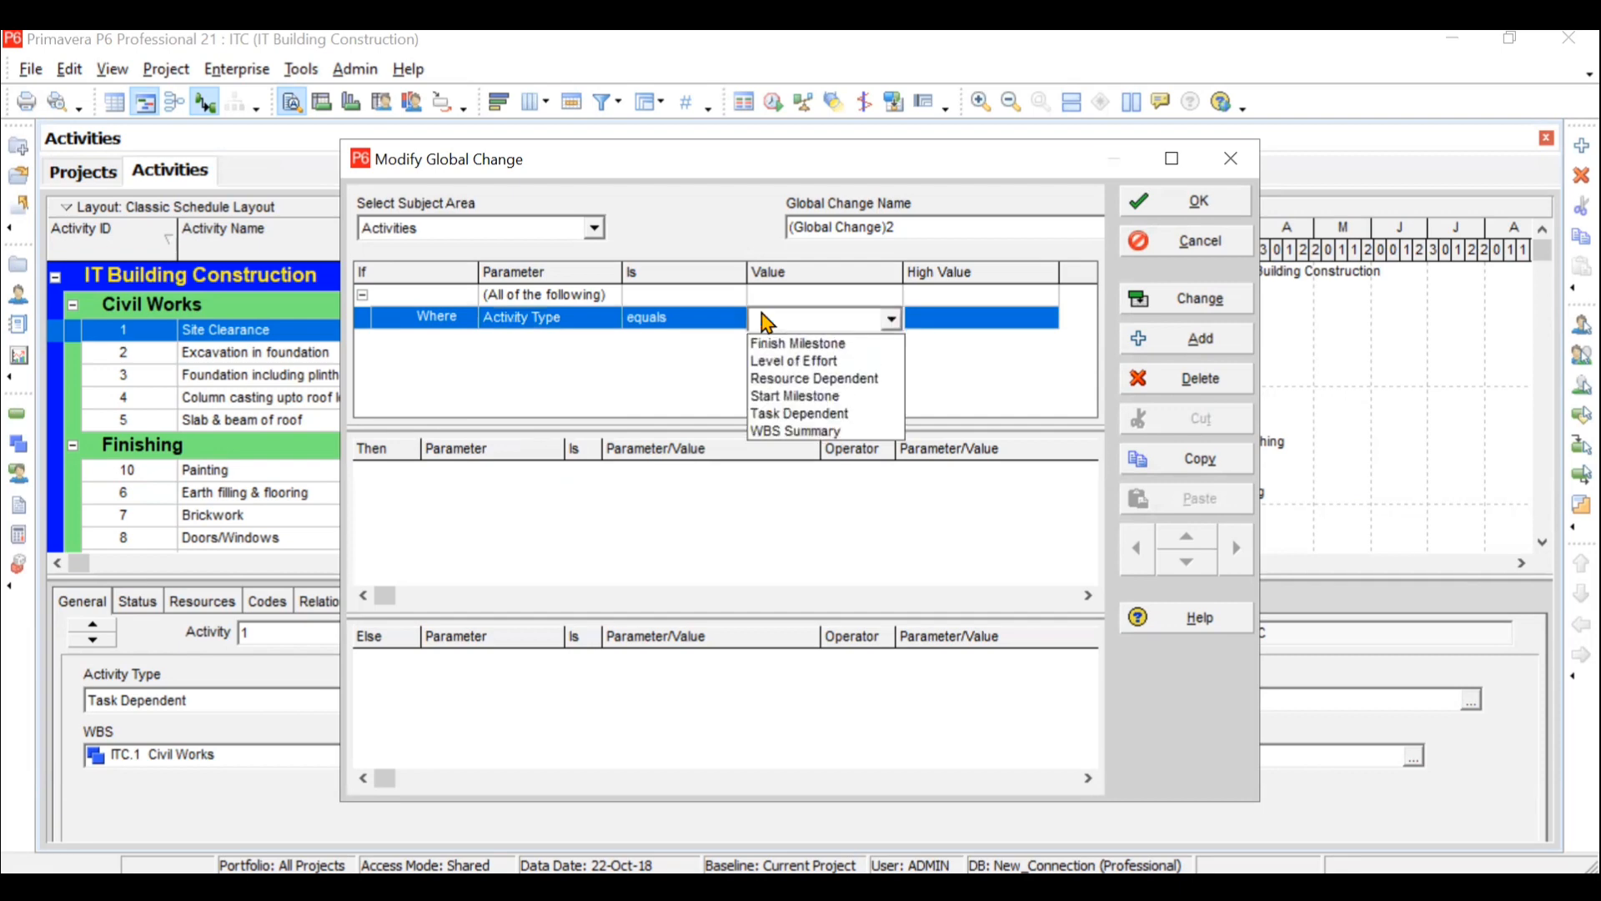
{"action": "left_click", "coordinate": [814, 413]}
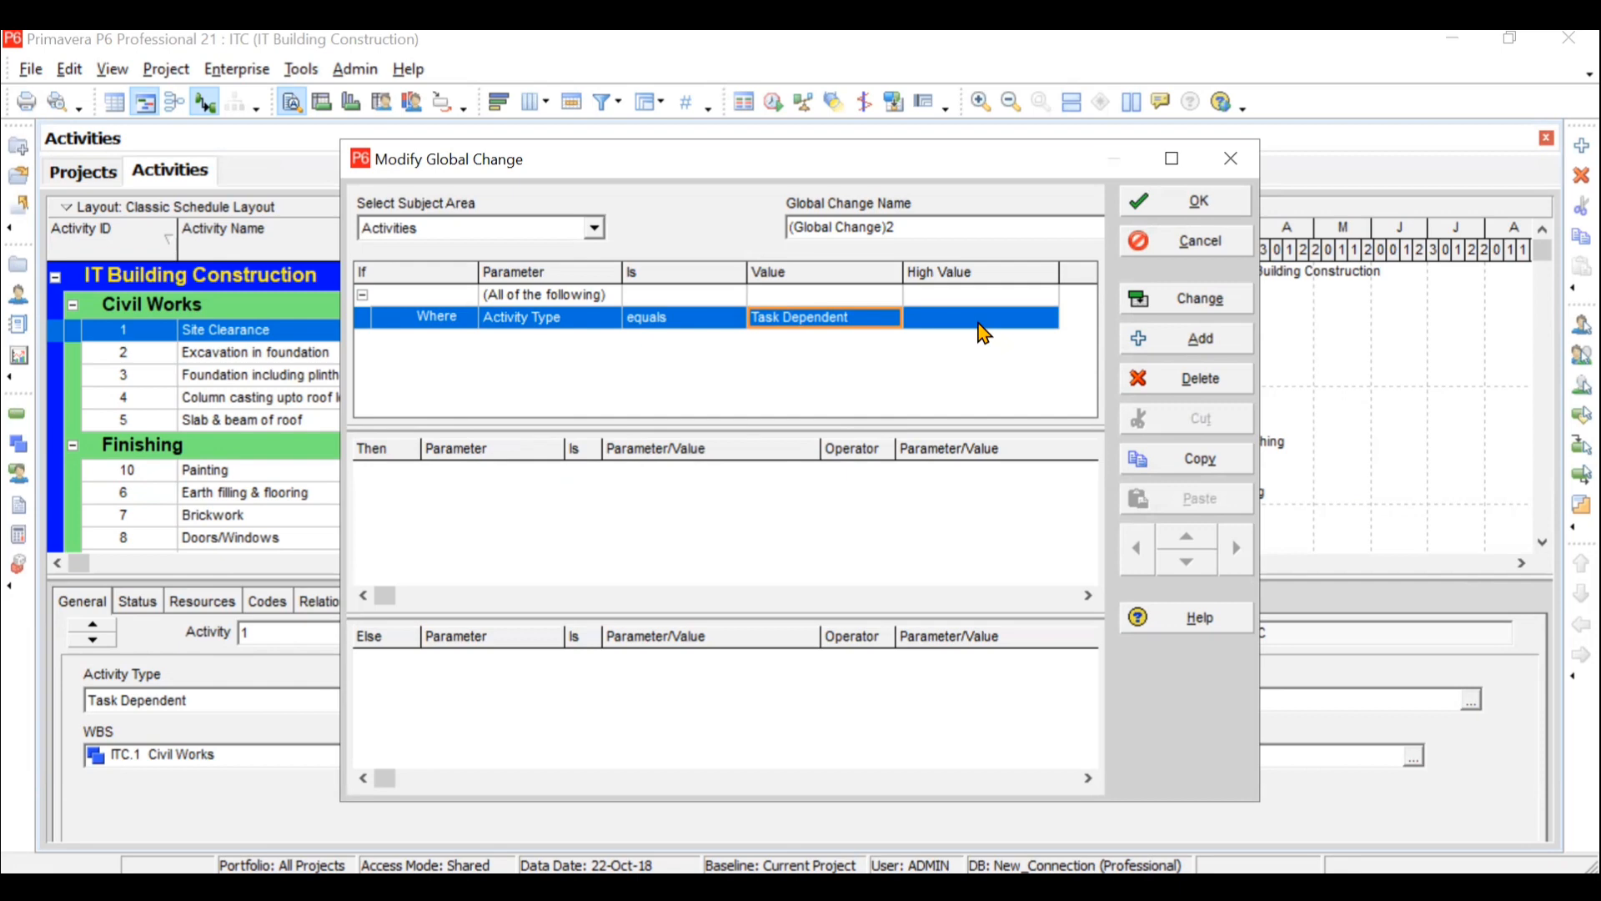
{"action": "left_click", "coordinate": [935, 320]}
- Add a Then statement to the global change with Original Duration as its parameter
{"action": "left_click", "coordinate": [471, 498]}
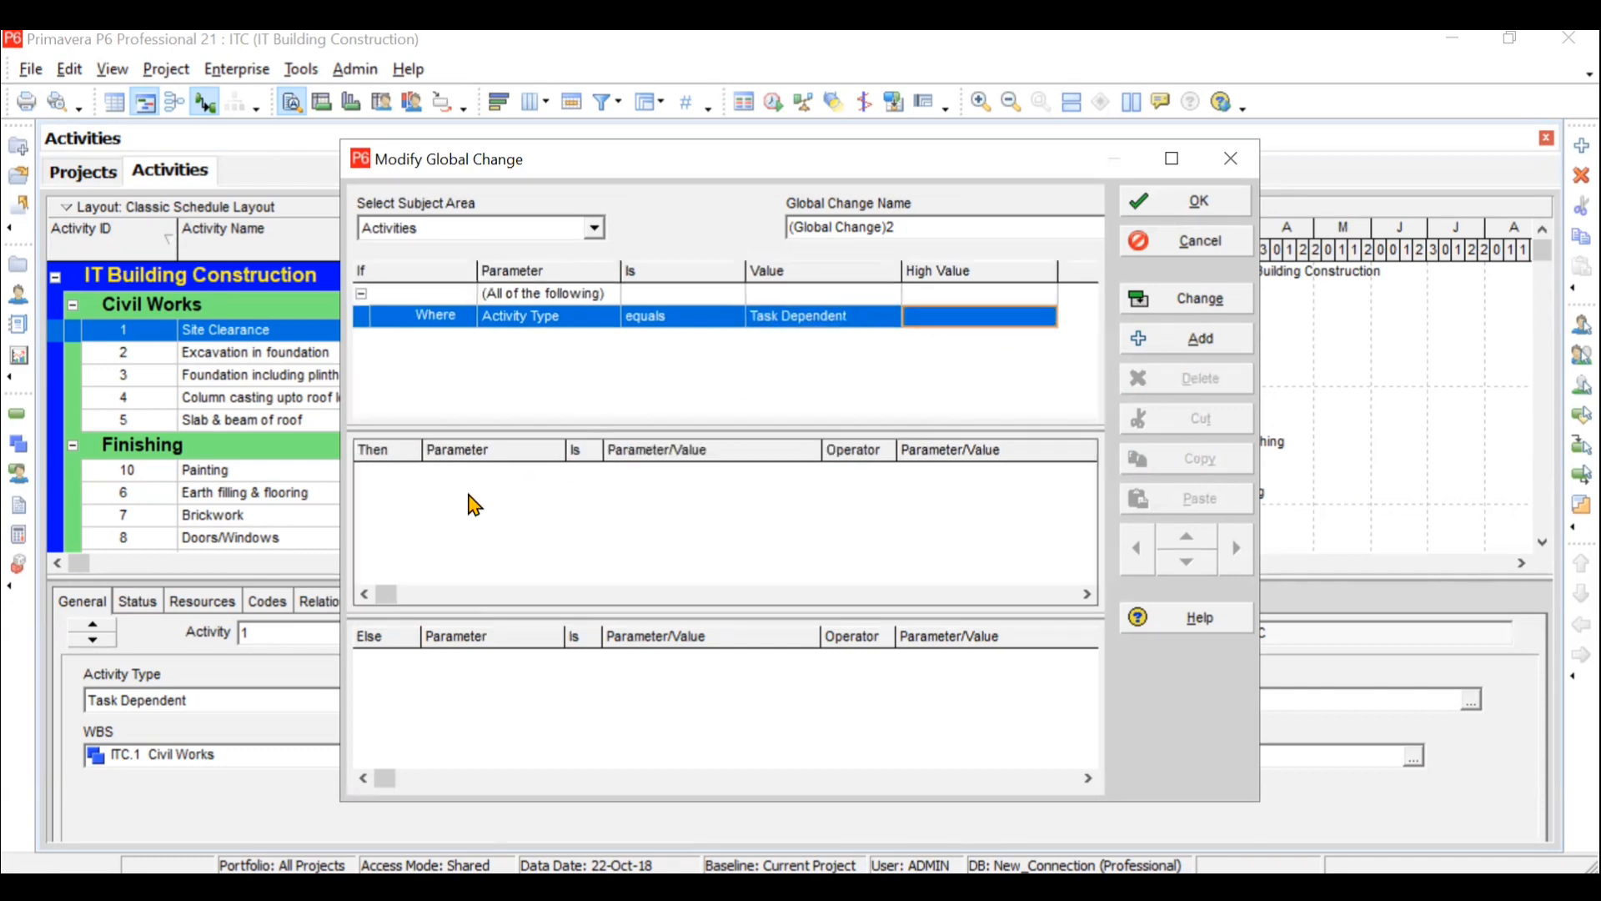
{"action": "left_click", "coordinate": [1167, 336]}
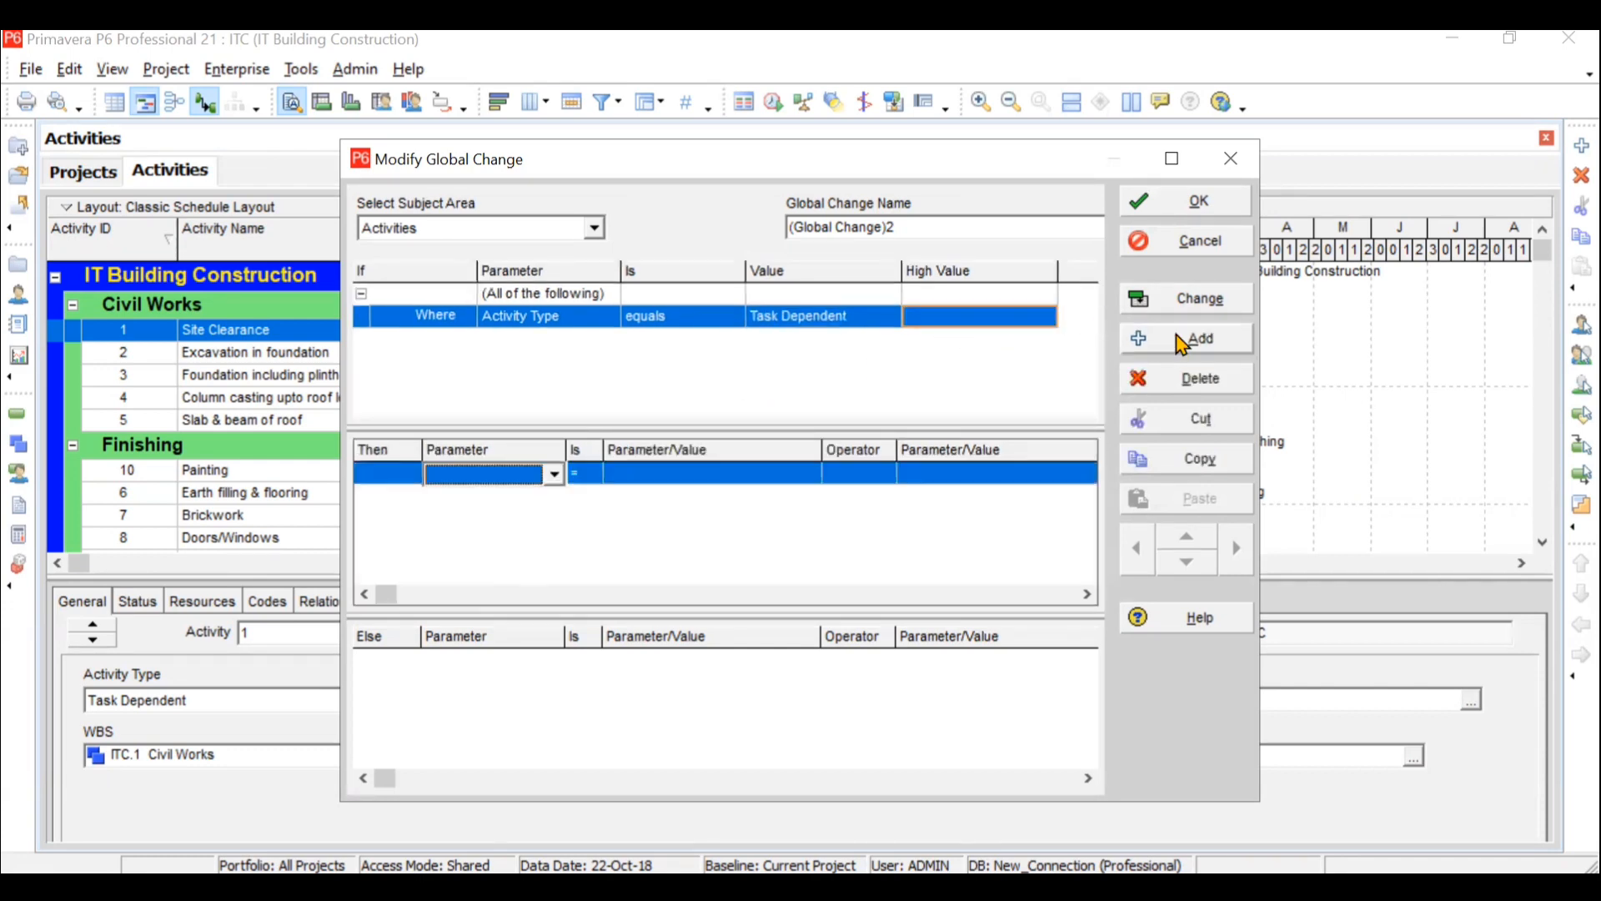
{"action": "left_click", "coordinate": [505, 475]}
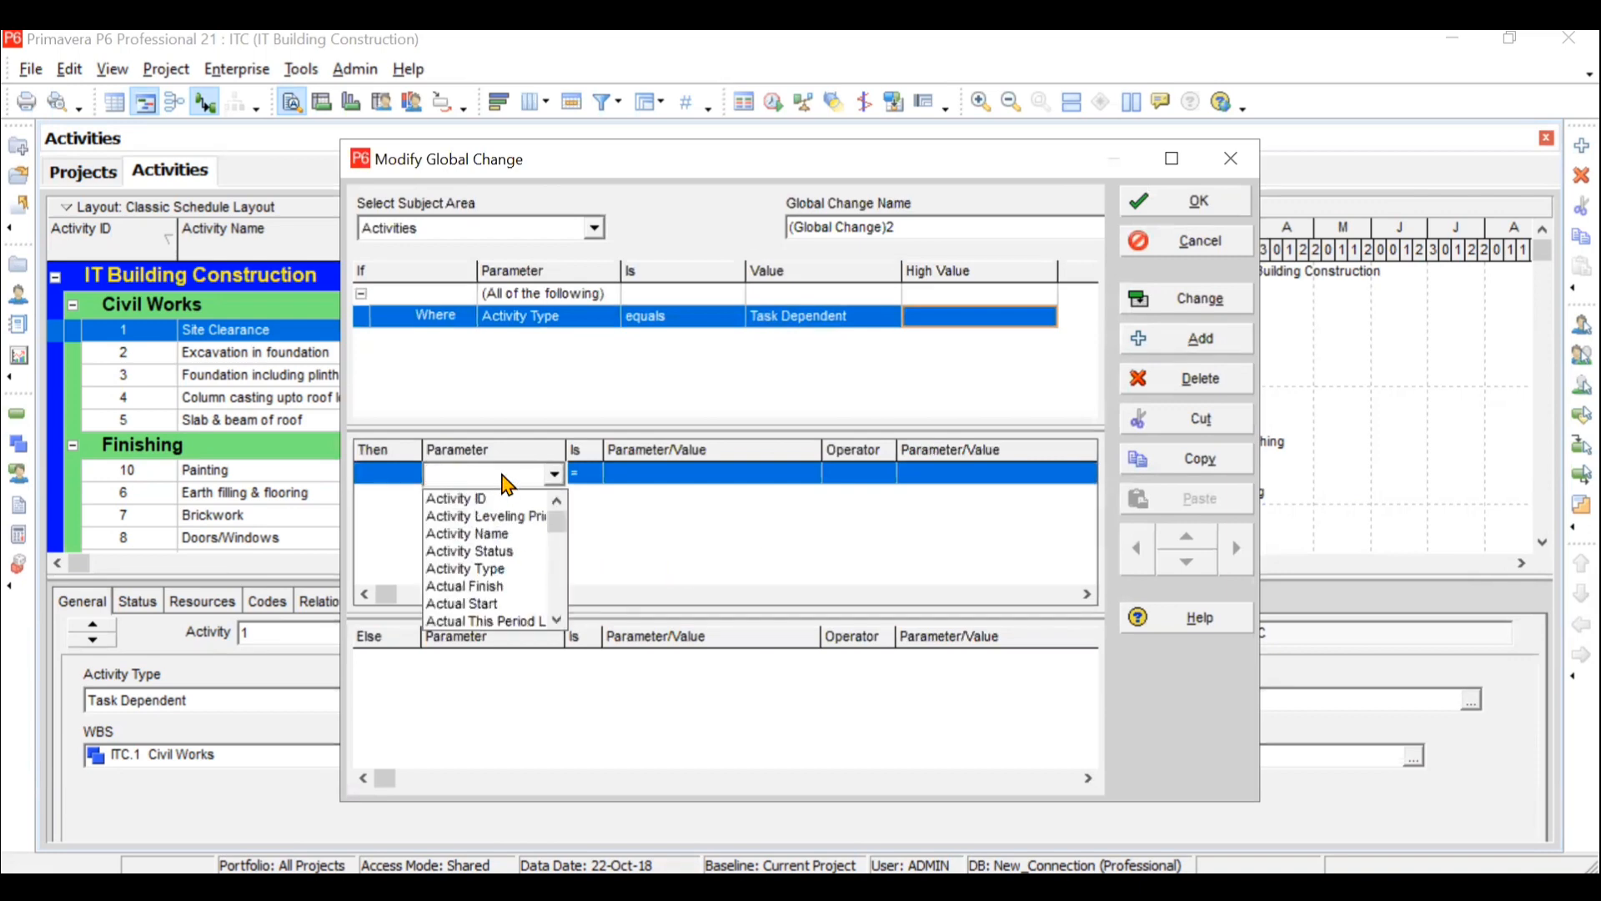
{"action": "key", "text": "o"}
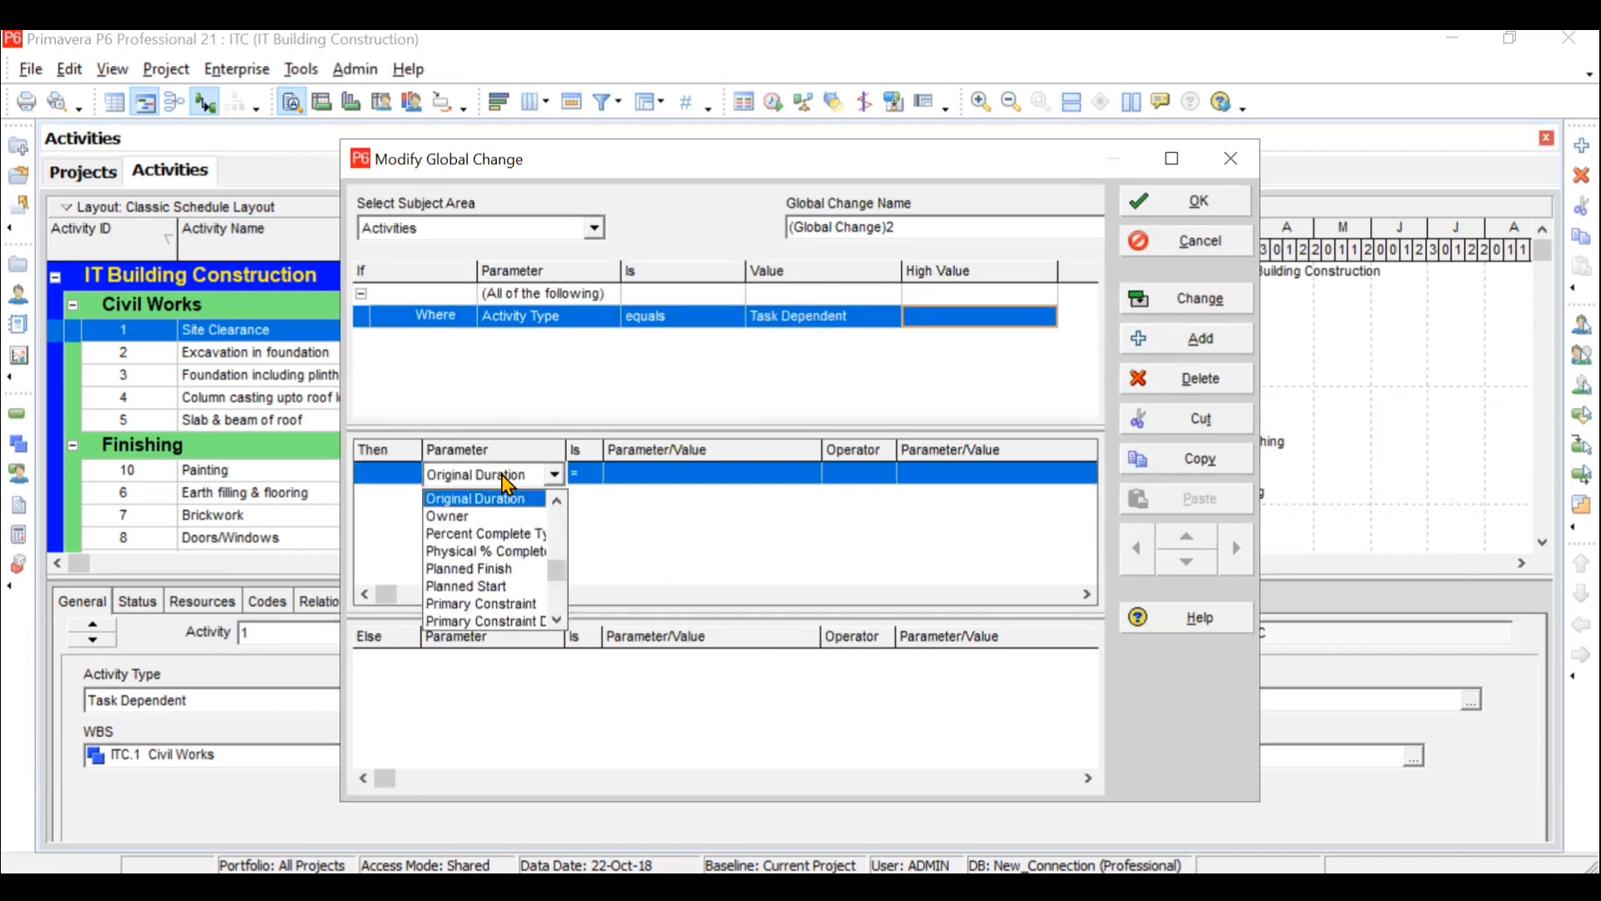
{"action": "key", "text": "Escape"}
{"action": "left_click", "coordinate": [503, 476]}
{"action": "key", "text": "o"}
{"action": "key", "text": "Return"}
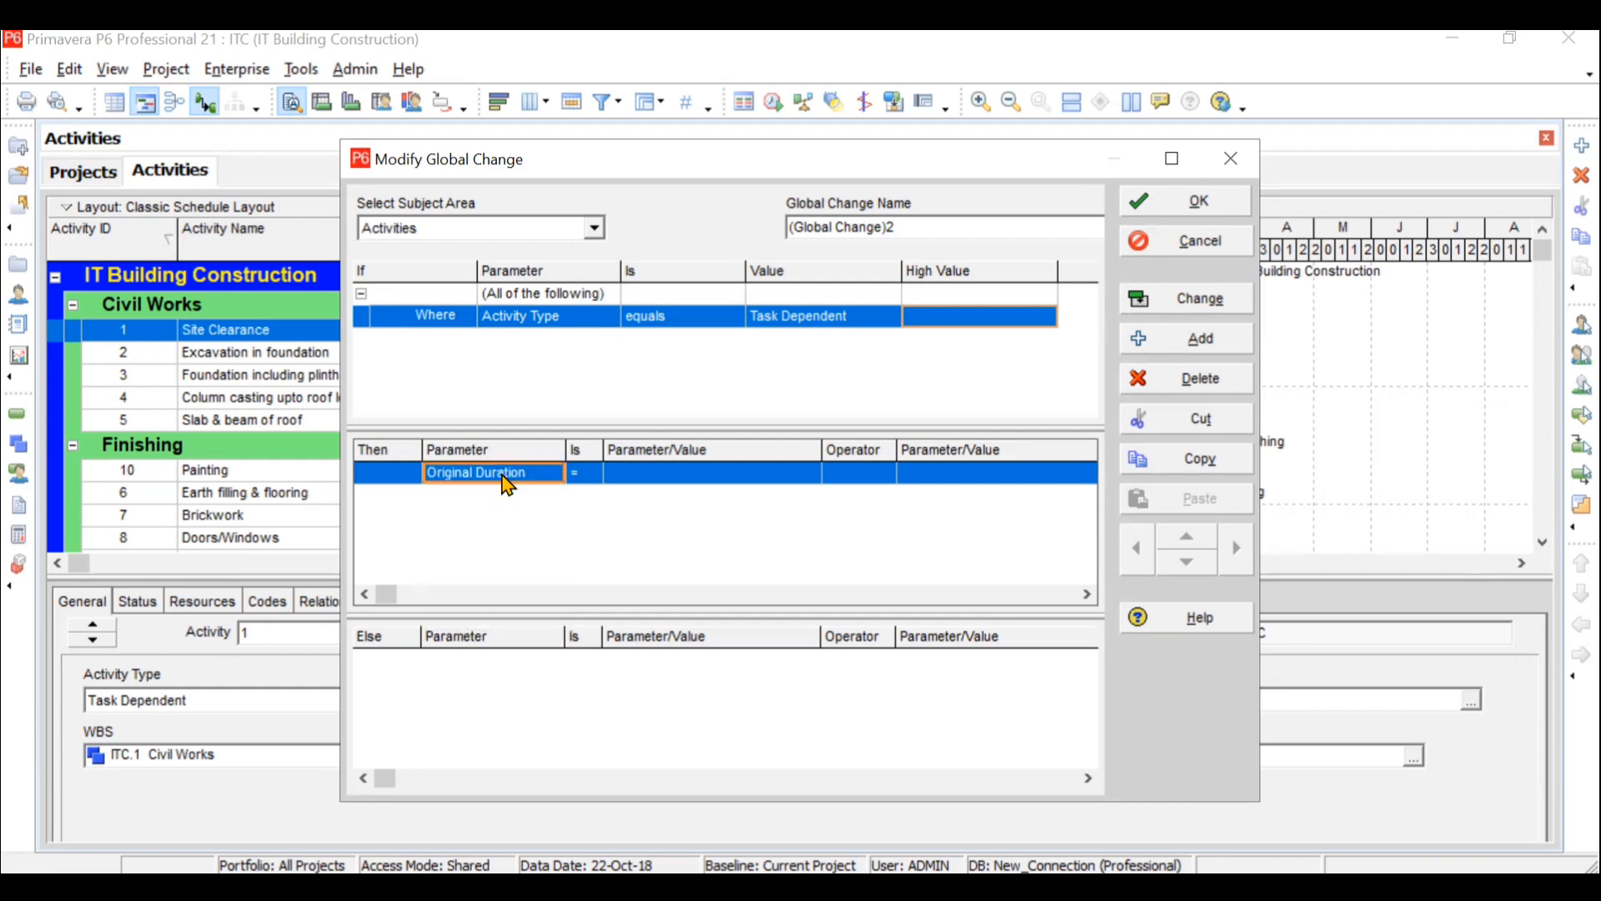
- Set the Then statement's value to Original Duration with the multiplication operator (*)
{"action": "left_click", "coordinate": [679, 476]}
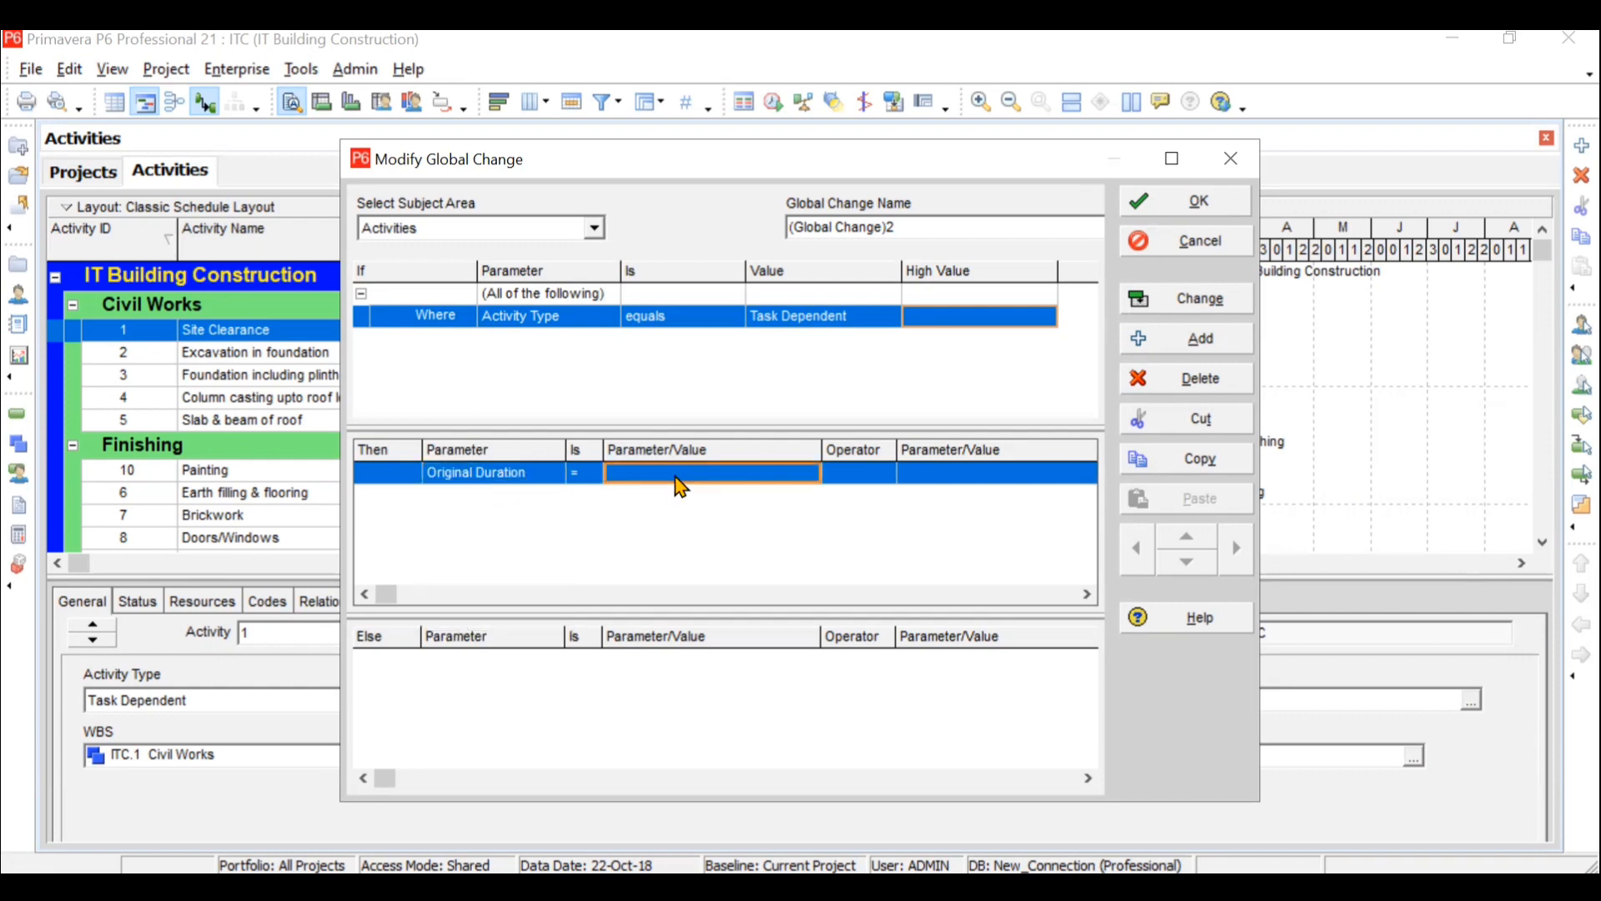
{"action": "left_click", "coordinate": [674, 478]}
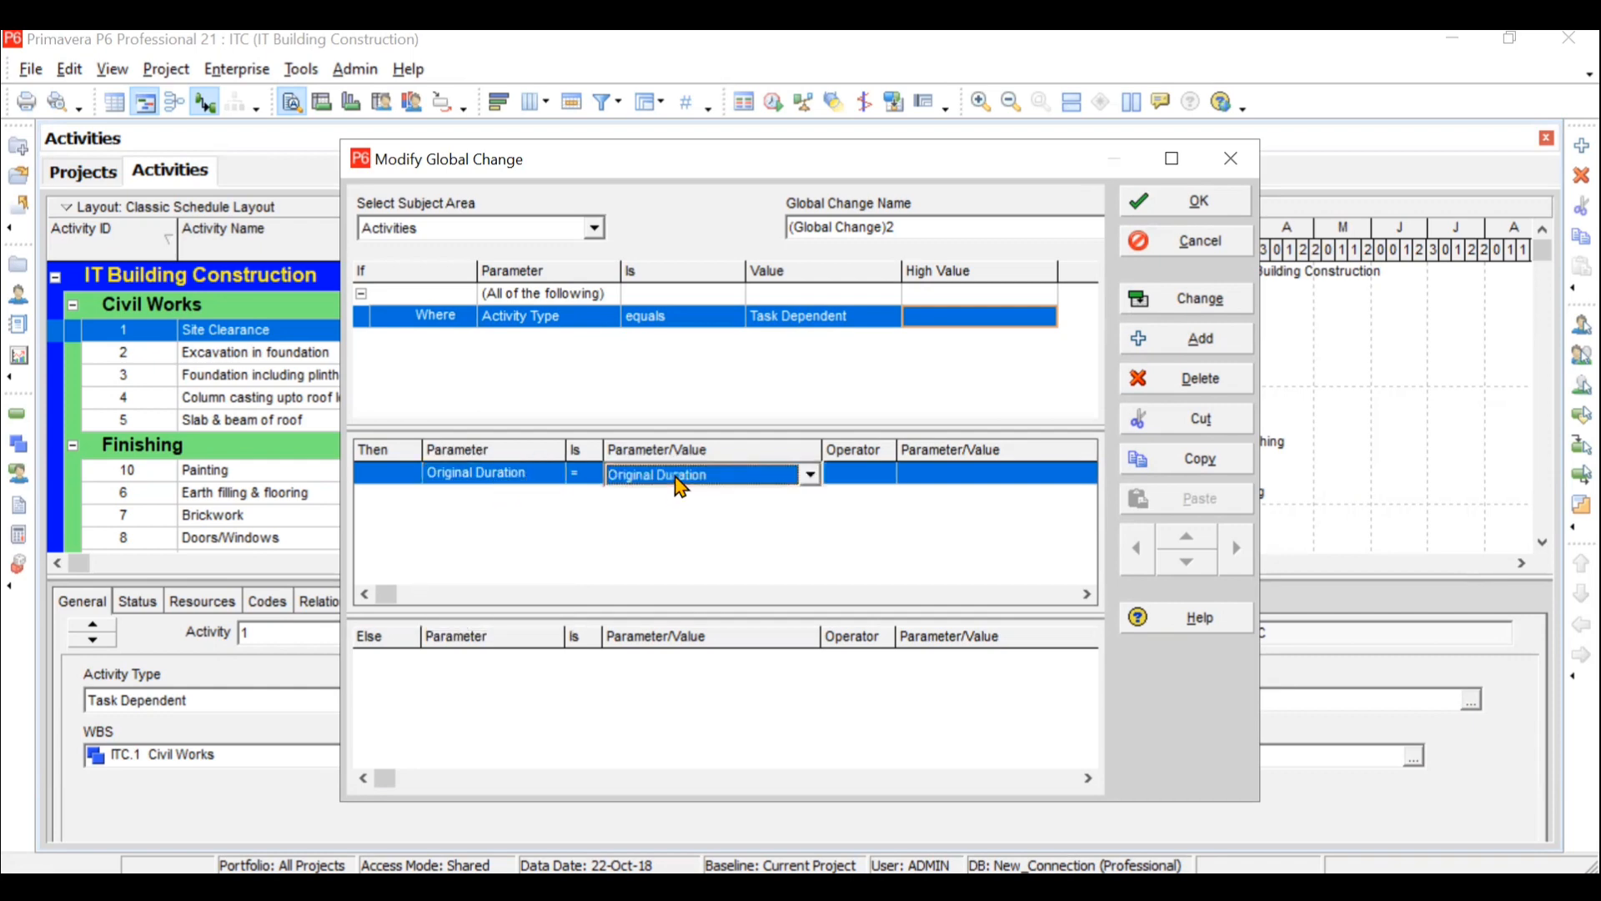
{"action": "left_click", "coordinate": [882, 473]}
{"action": "left_click", "coordinate": [884, 473]}
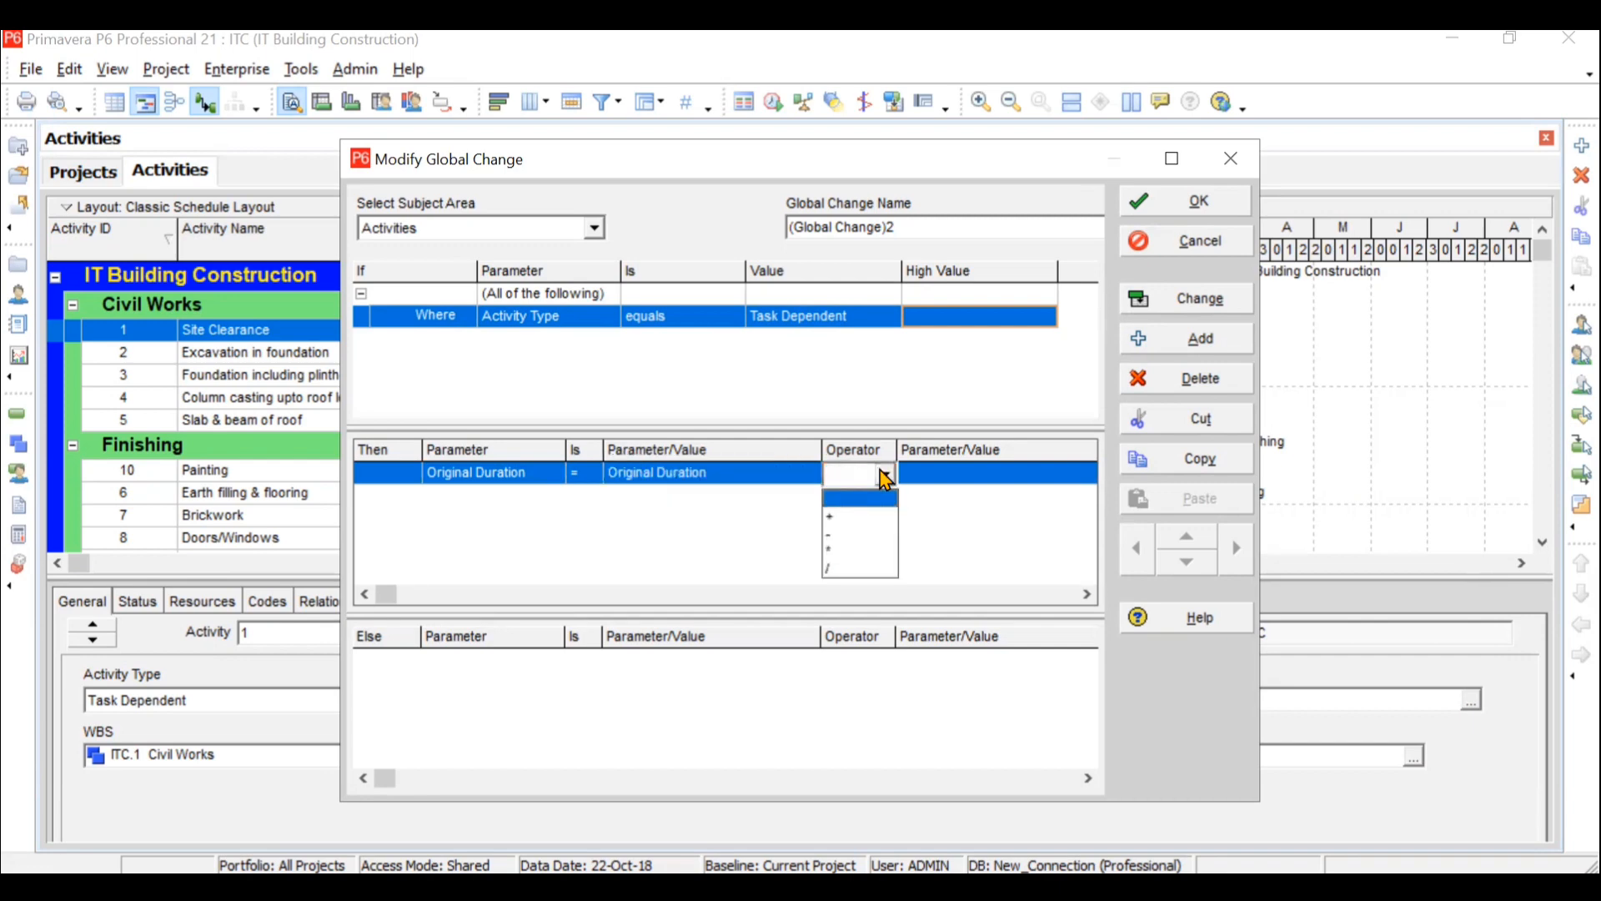
{"action": "left_click", "coordinate": [863, 549]}
- Enter a custom factor of 1.5 for the multiplication and save the global change definition
{"action": "left_click", "coordinate": [992, 473]}
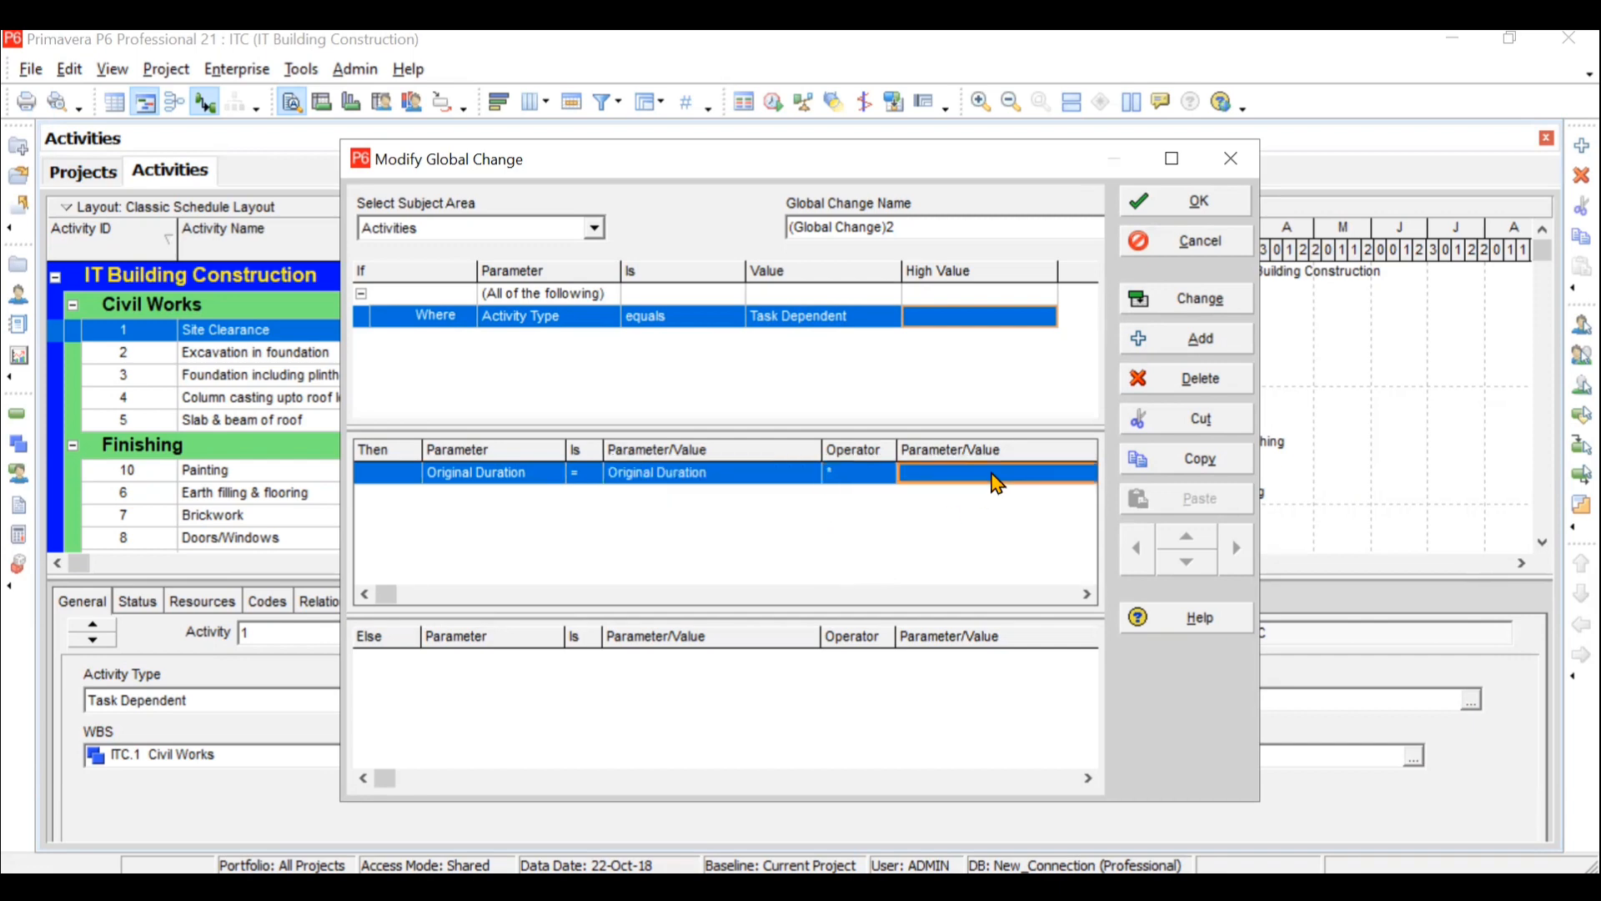
{"action": "left_click", "coordinate": [994, 481]}
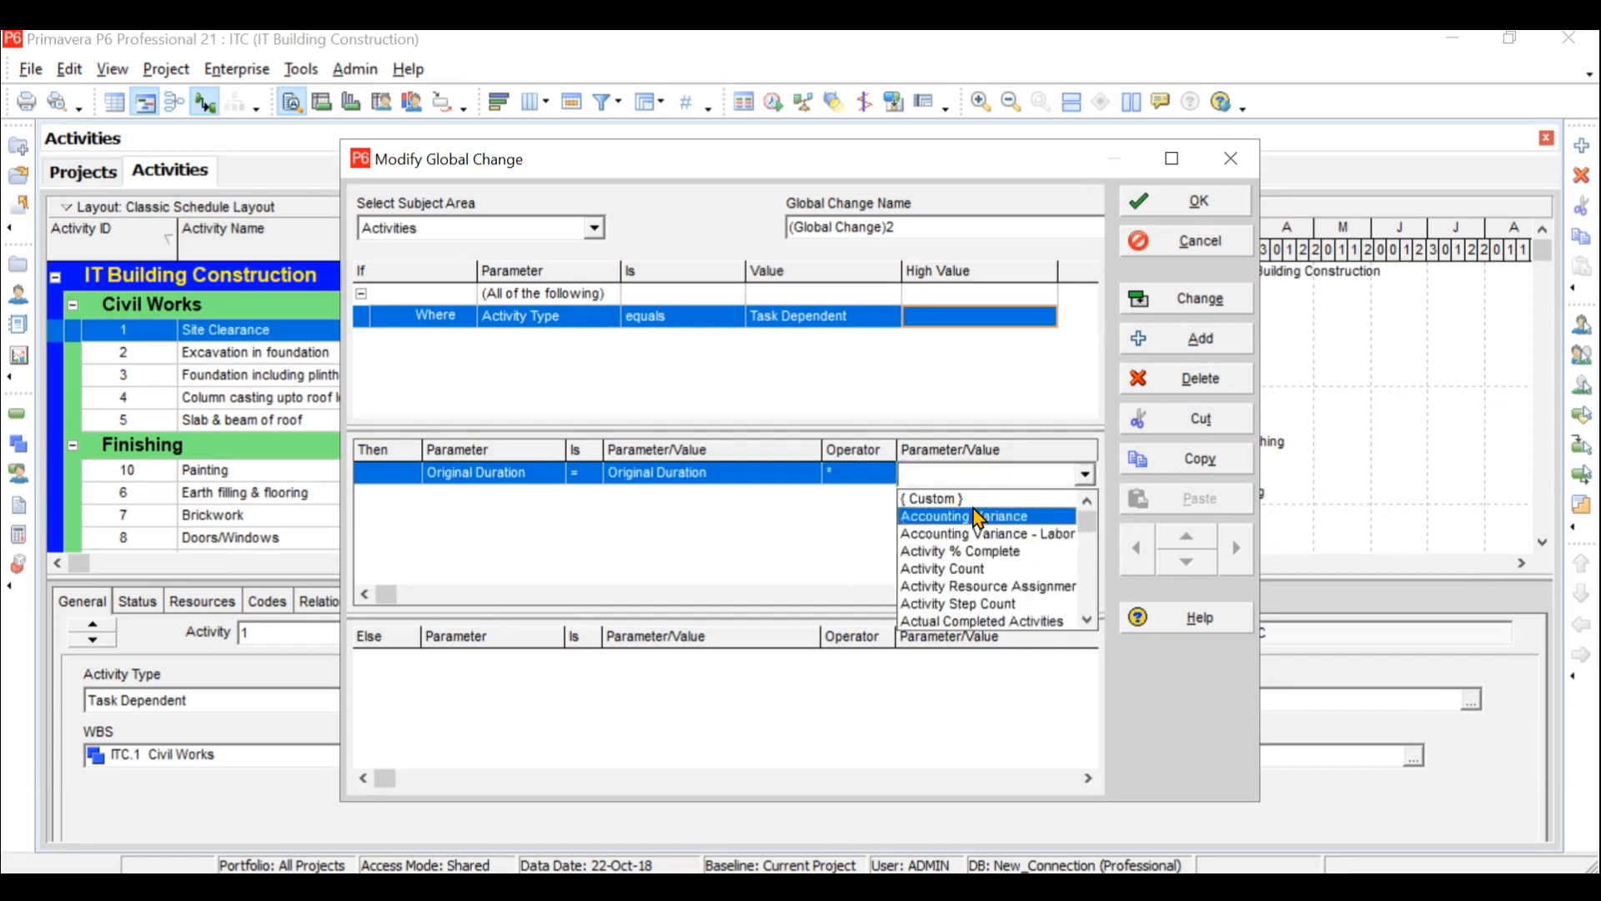
{"action": "left_click", "coordinate": [974, 500]}
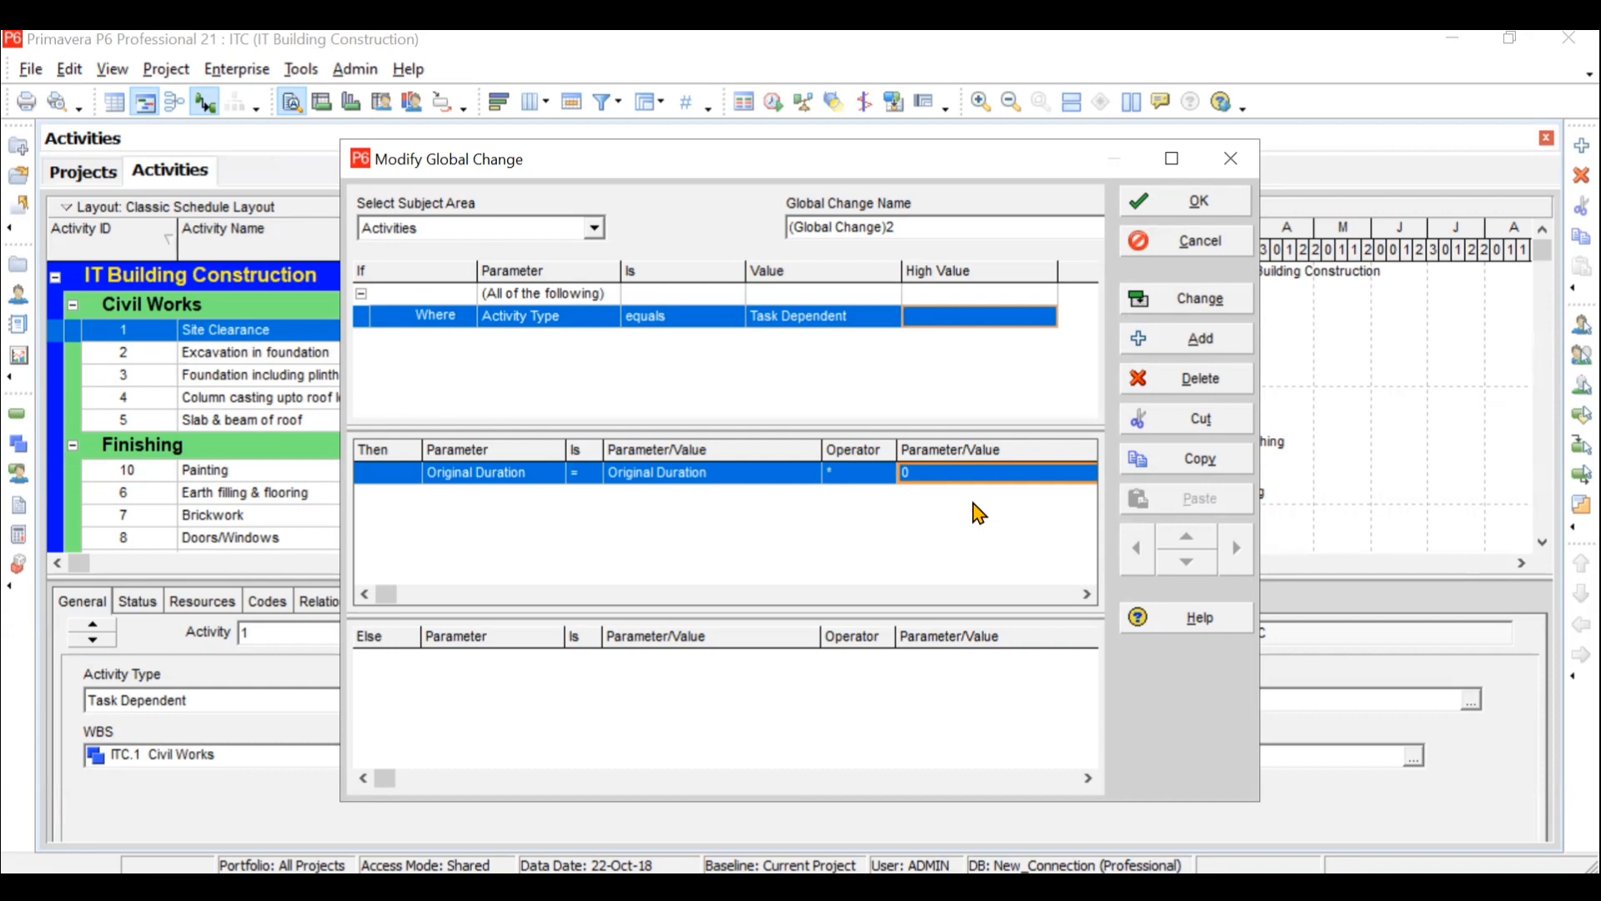
{"action": "type", "text": "1.5"}
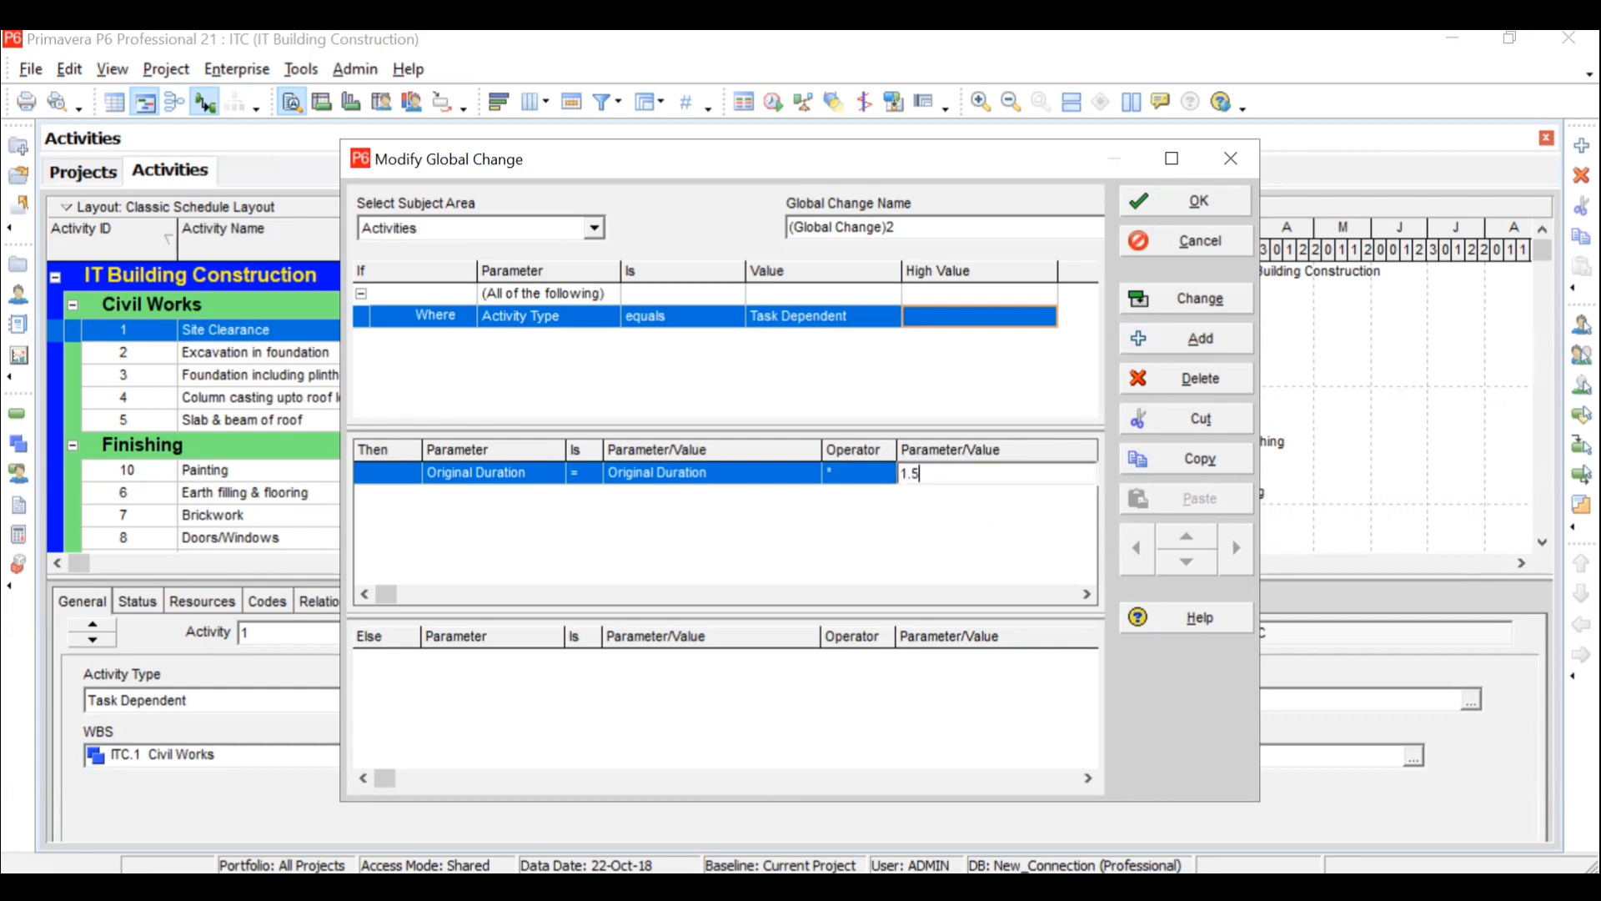
{"action": "left_click", "coordinate": [898, 517]}
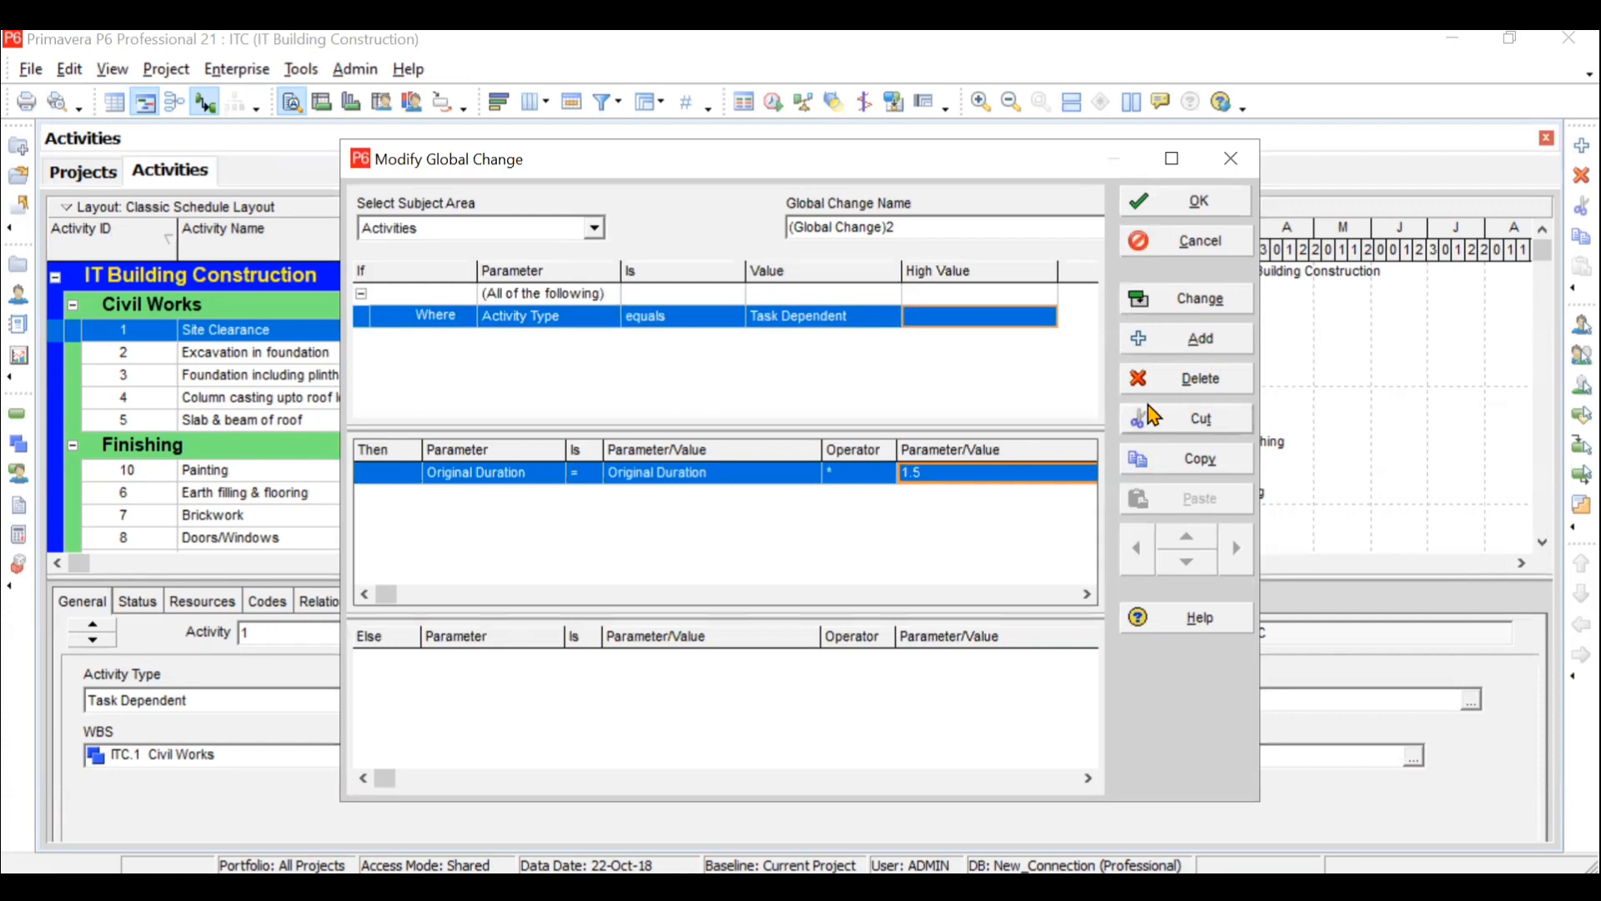
{"action": "left_click", "coordinate": [1202, 205]}
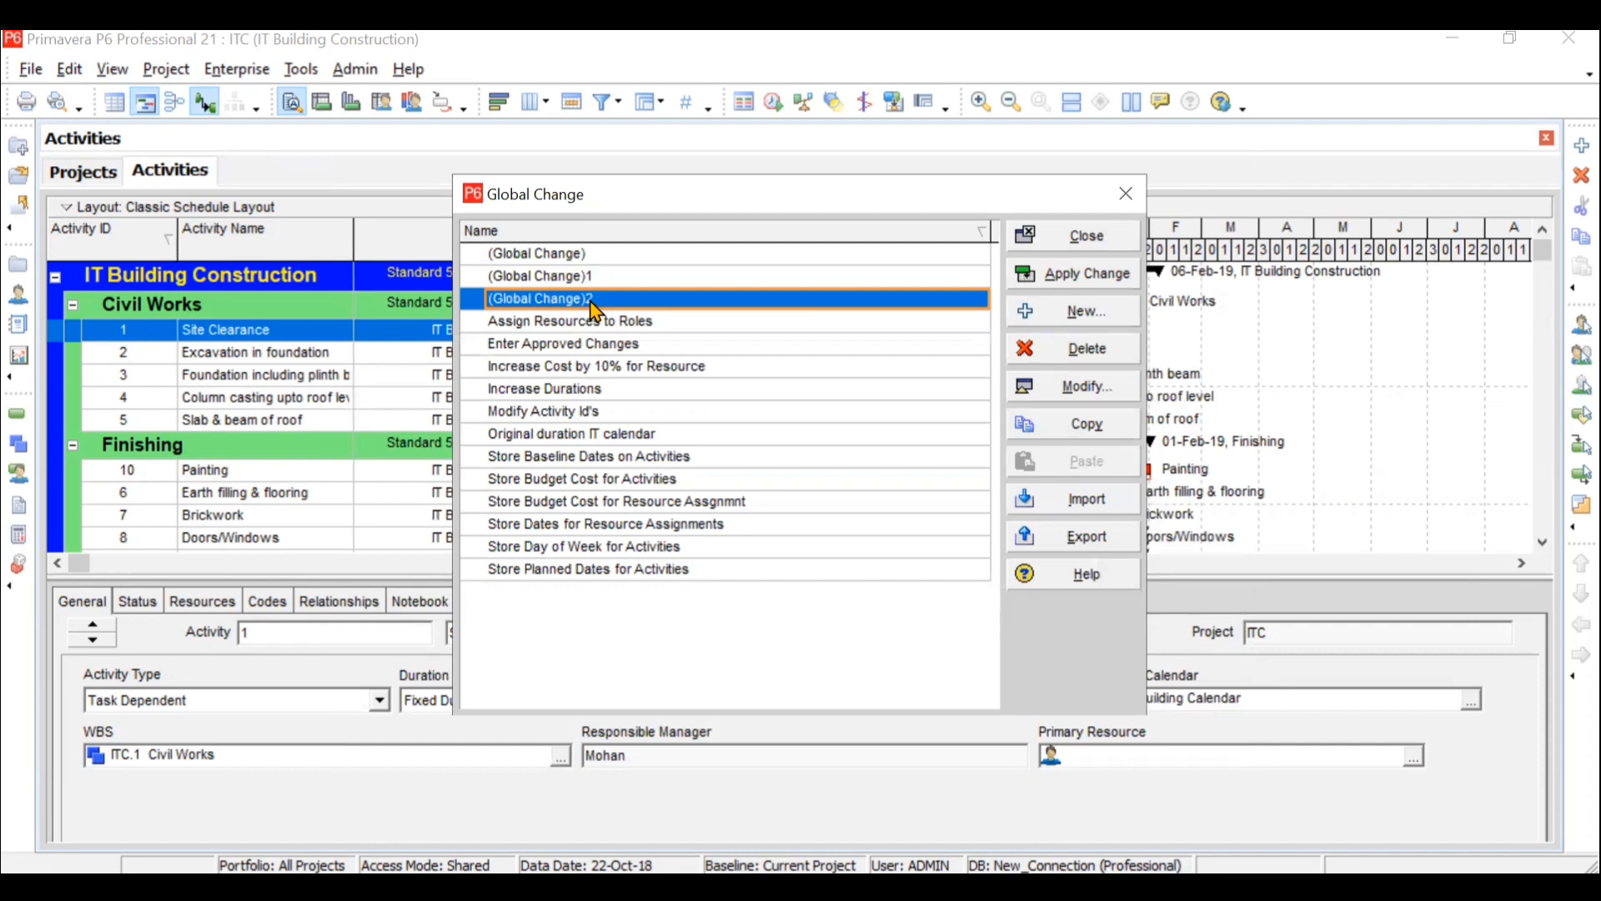
- Rename the new global change as "IT Building Changes in OD"
{"action": "left_click", "coordinate": [590, 300]}
{"action": "key", "text": "BackSpace"}
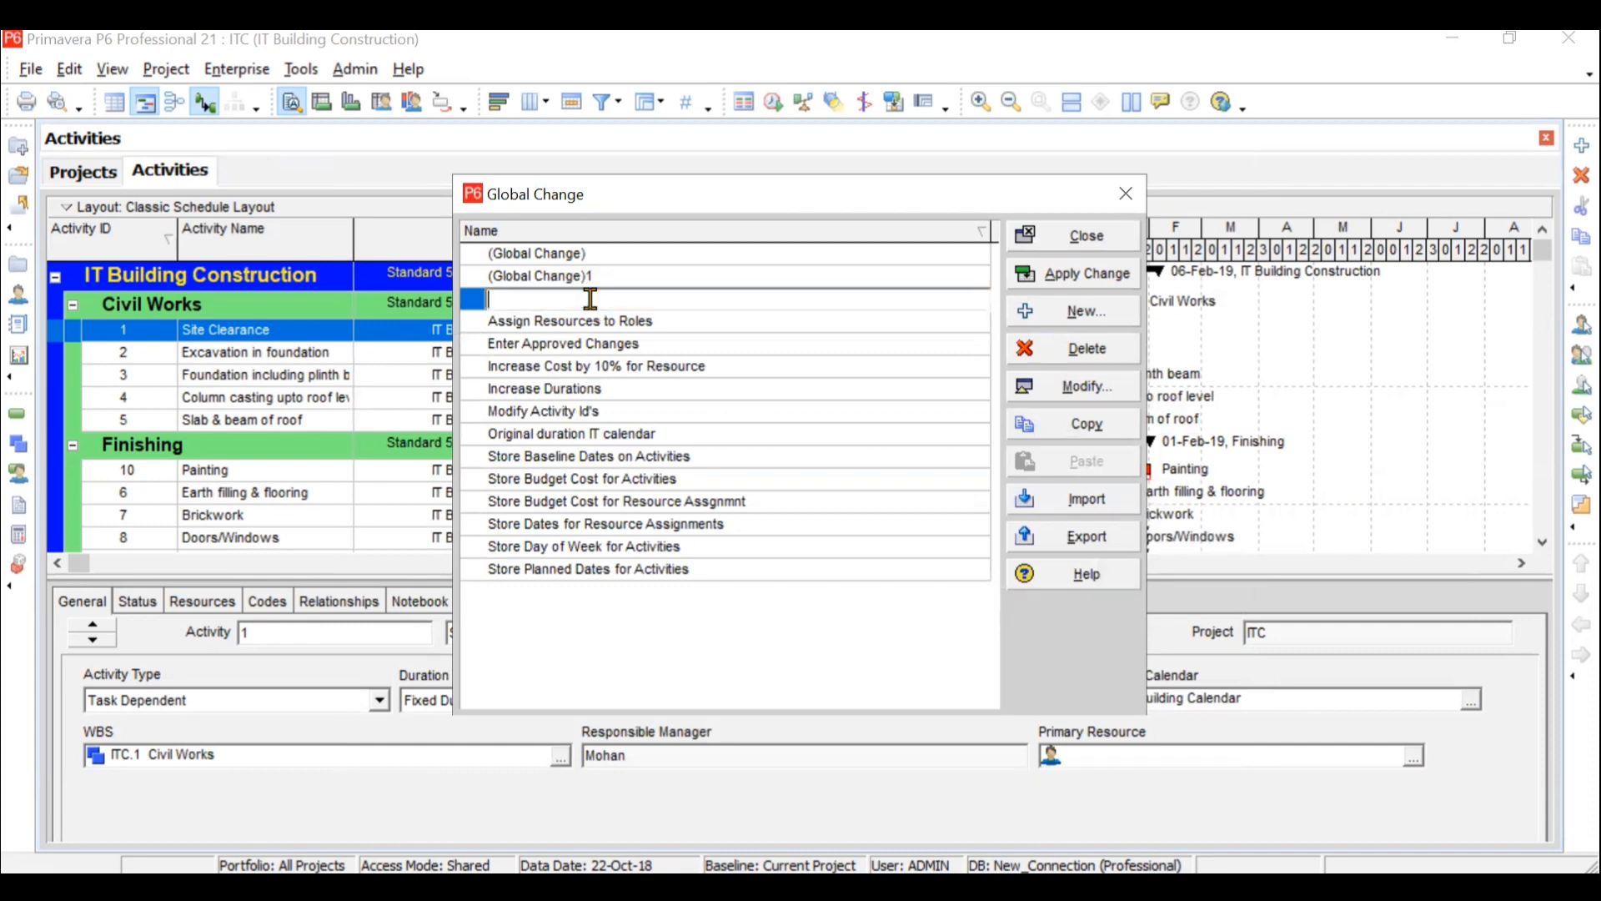
{"action": "type", "text": "IT Building Changes "}
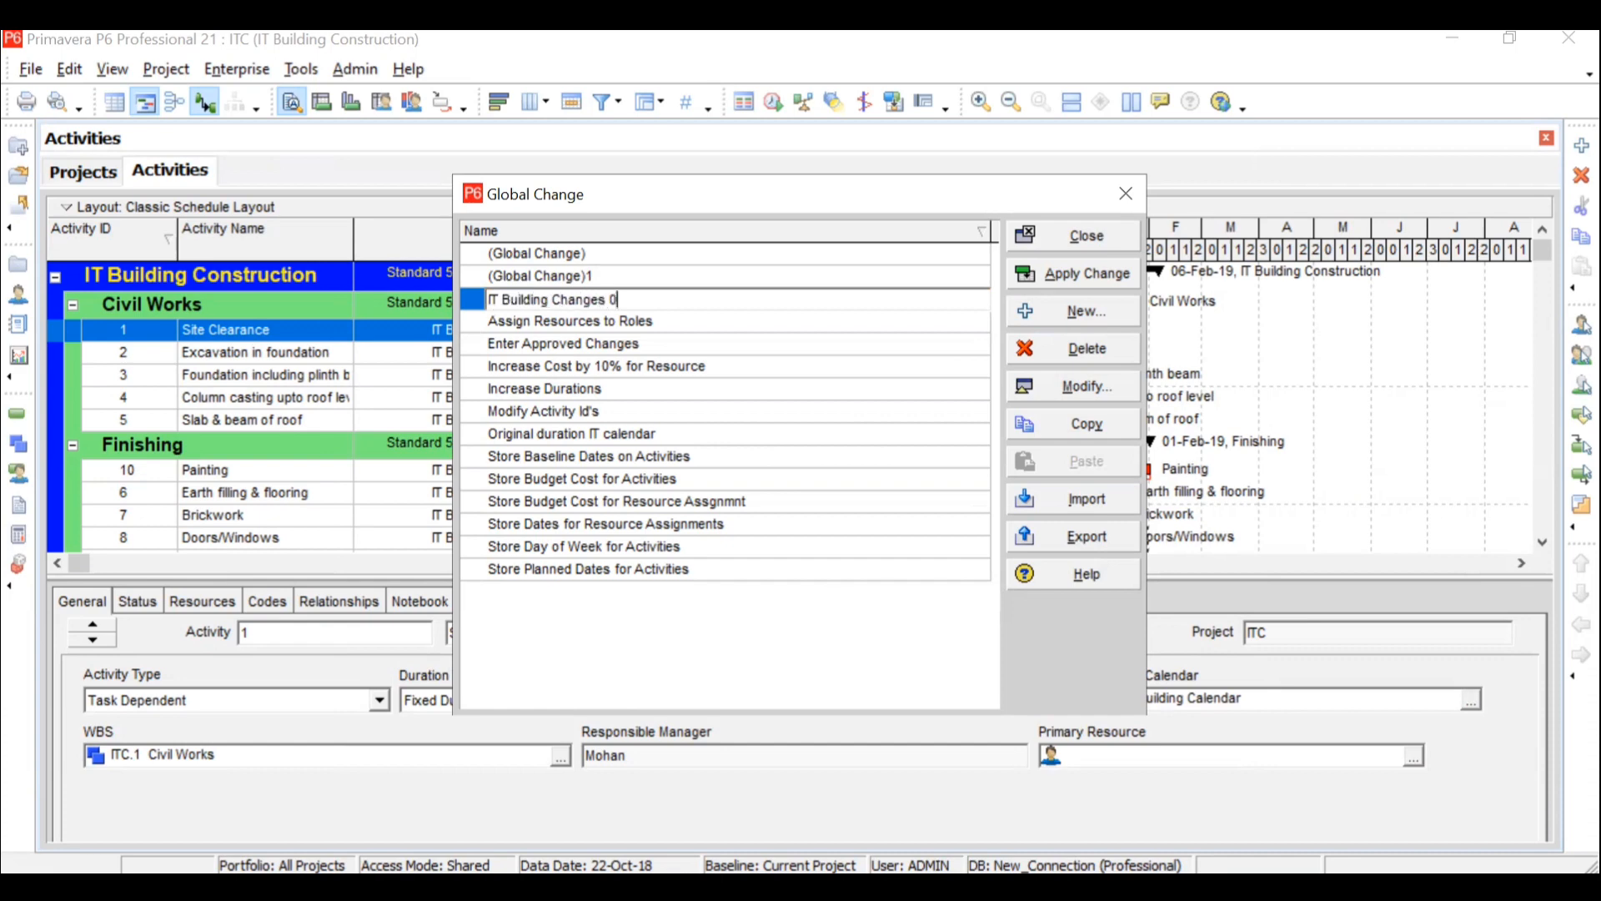
{"action": "type", "text": "in OD"}
{"action": "key", "text": "Return"}
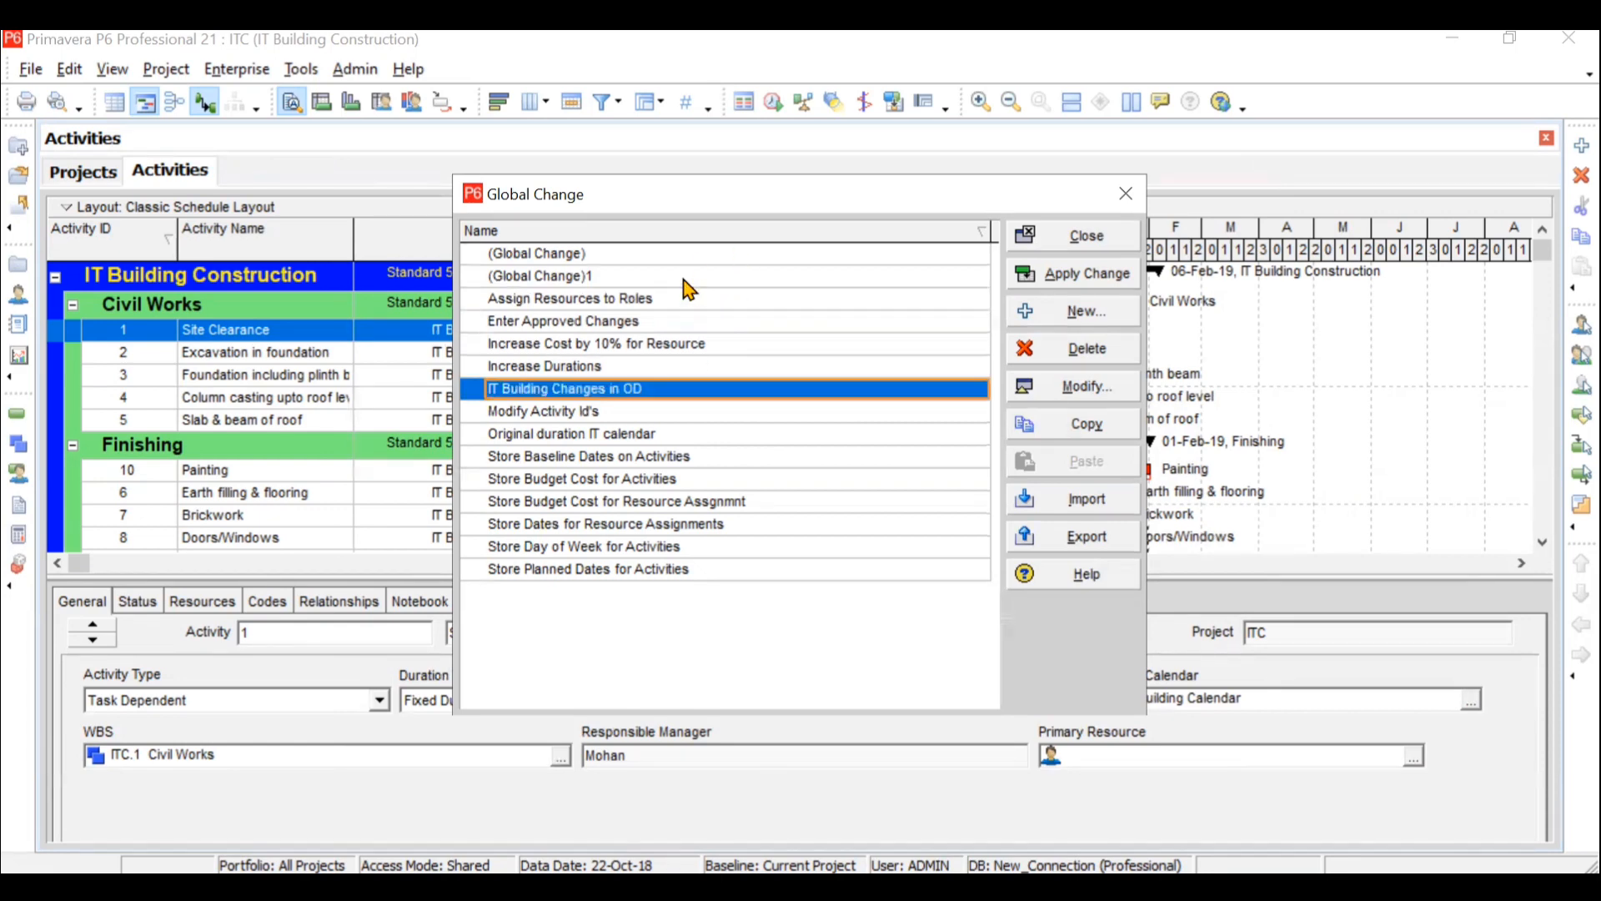
- Apply the IT Building Changes in OD global change and compare old and new original durations in its report
{"action": "left_click", "coordinate": [1096, 283]}
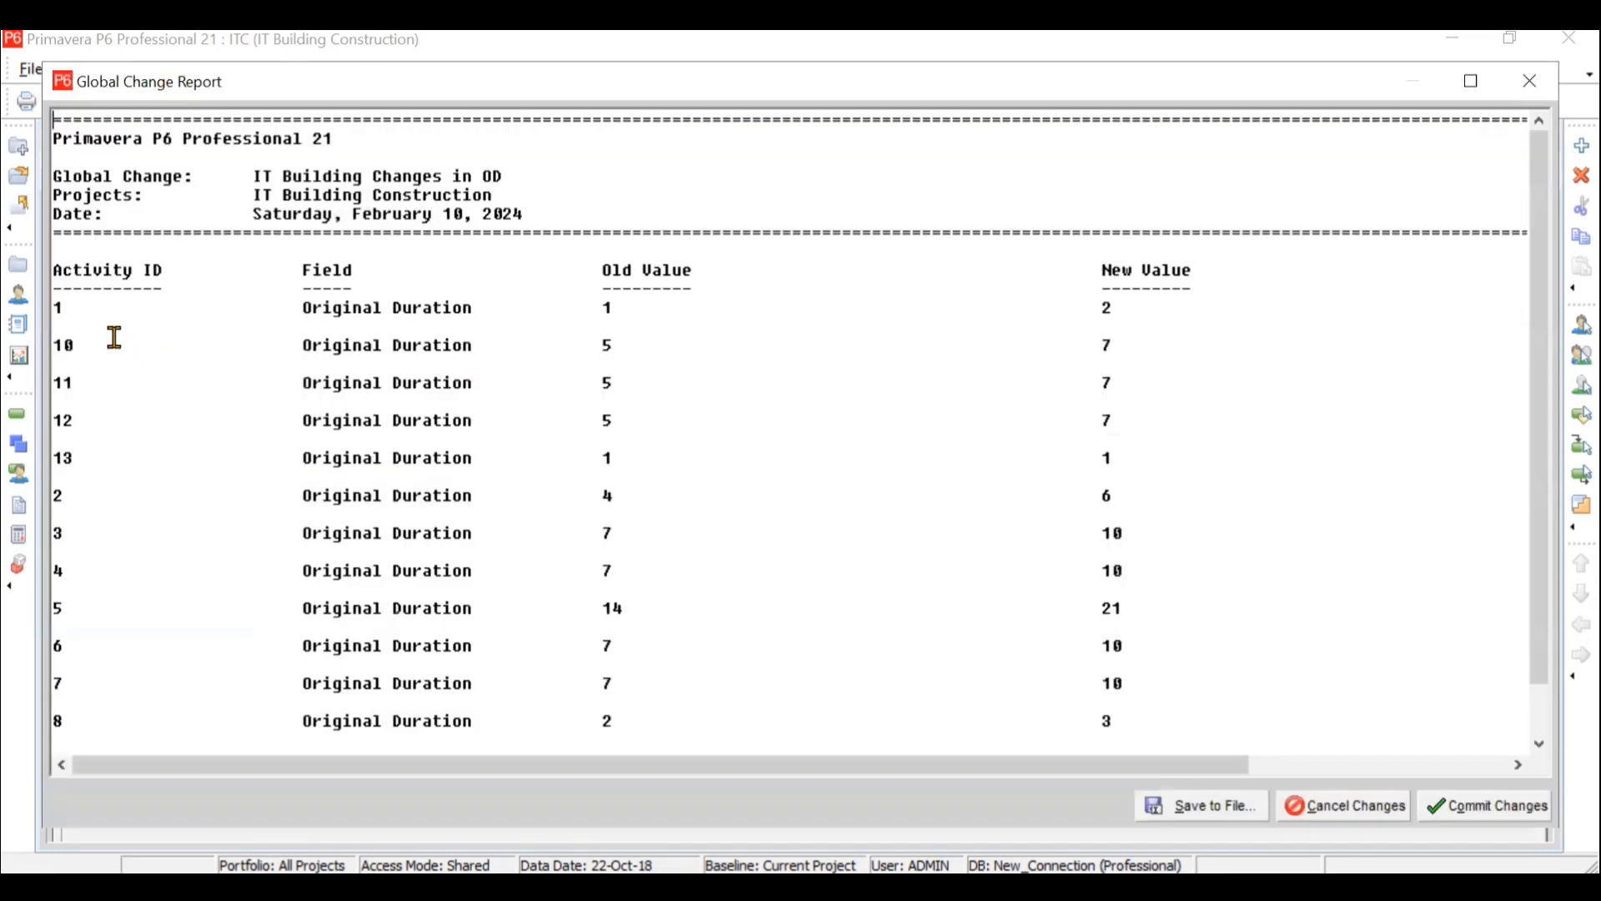
{"action": "left_click", "coordinate": [634, 312]}
{"action": "left_click", "coordinate": [630, 507]}
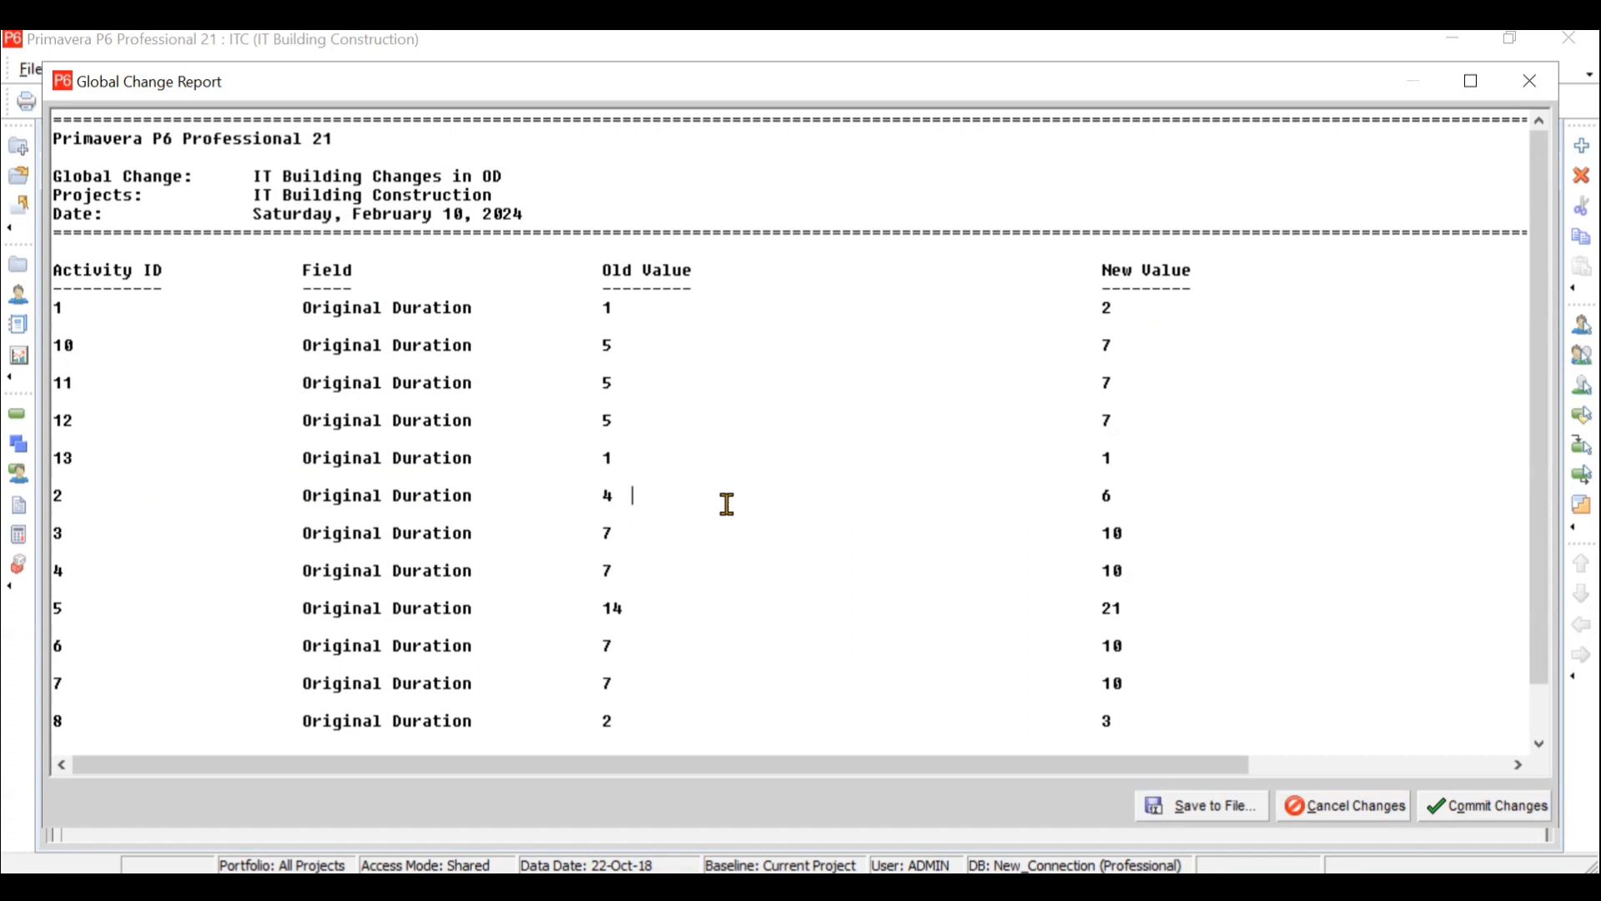
{"action": "left_click", "coordinate": [1152, 497]}
{"action": "scroll", "coordinate": [751, 686], "scroll_direction": "down", "scroll_amount": 1}
{"action": "scroll", "coordinate": [752, 686], "scroll_direction": "up", "scroll_amount": 1}
{"action": "scroll", "coordinate": [1143, 566], "scroll_direction": "down", "scroll_amount": 1}
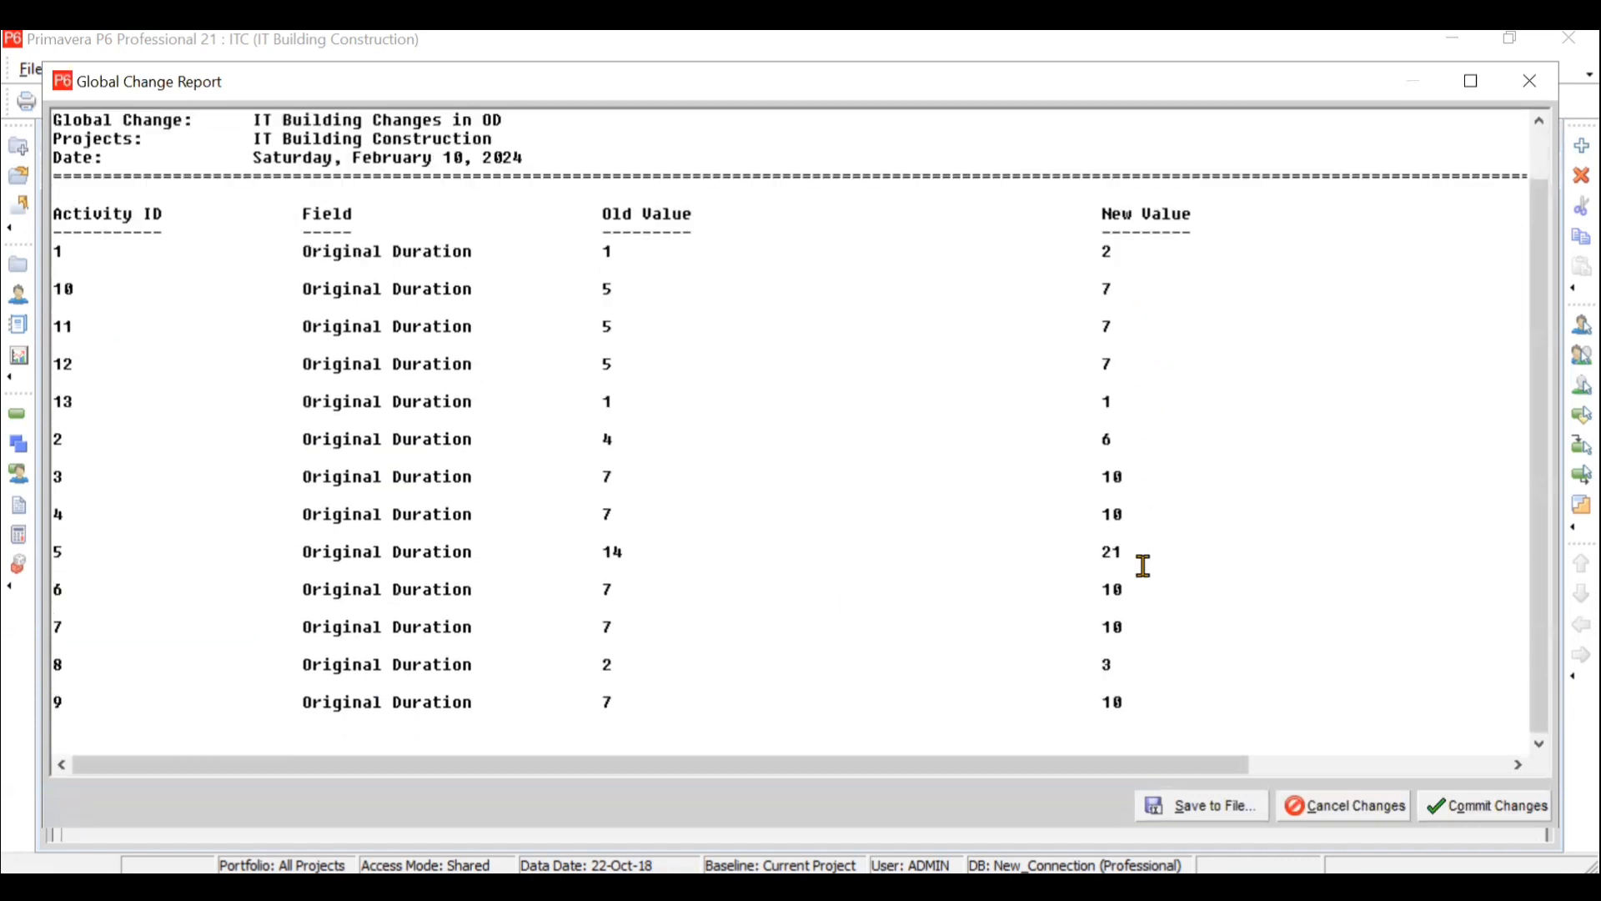
- Commit the duration changes without saving the log file, and check the original durations of all activities in the table
{"action": "left_click", "coordinate": [1543, 96]}
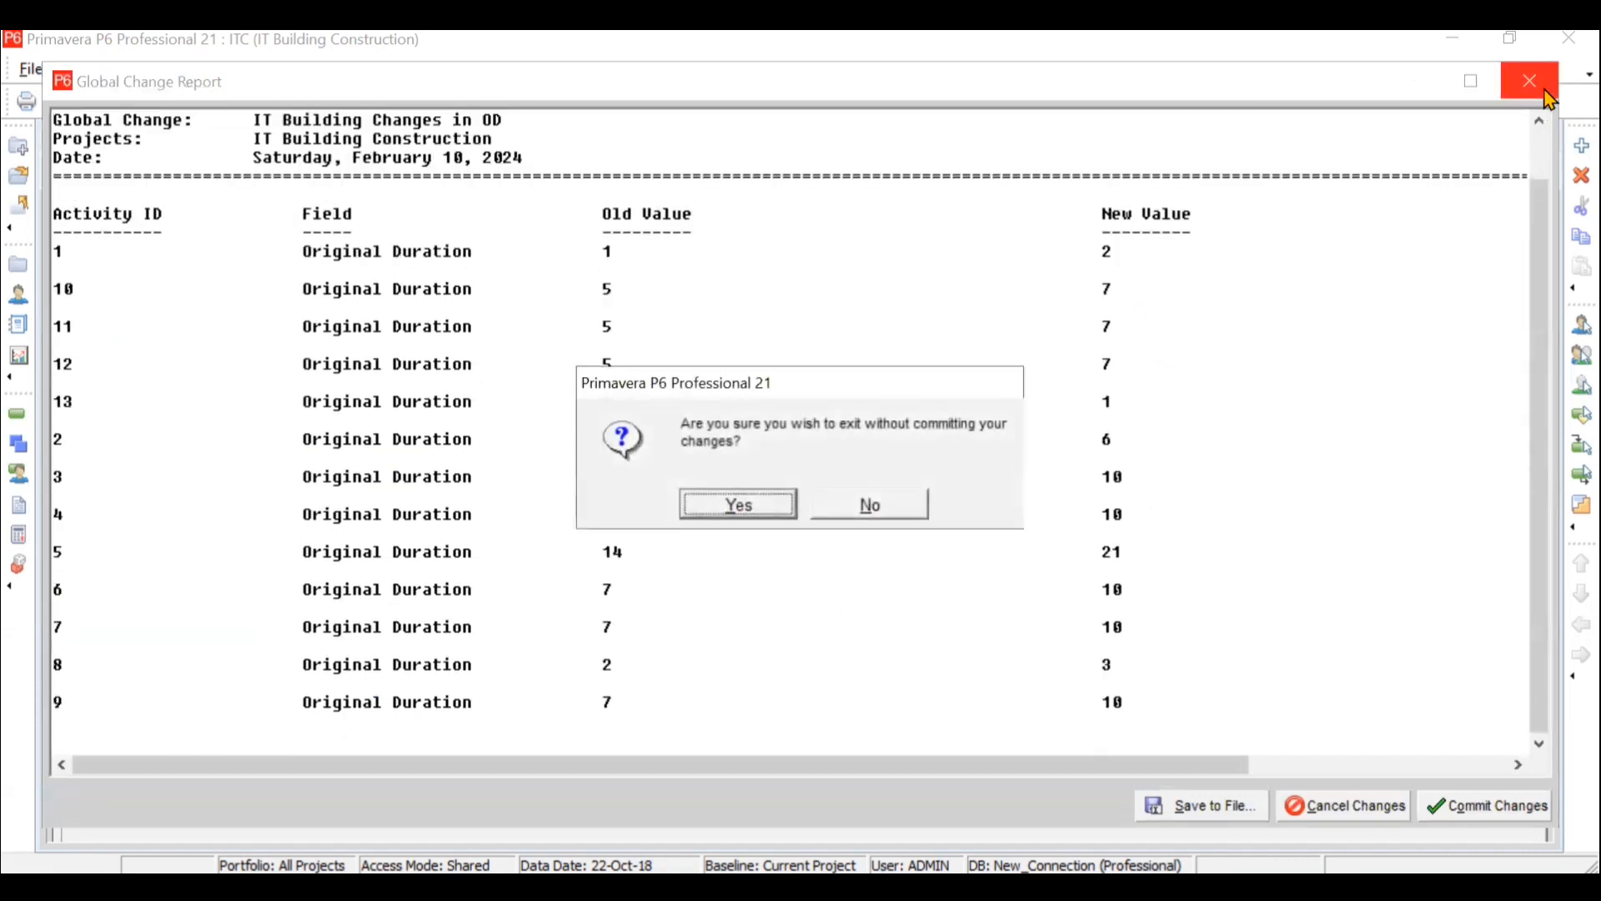
{"action": "left_click", "coordinate": [916, 509]}
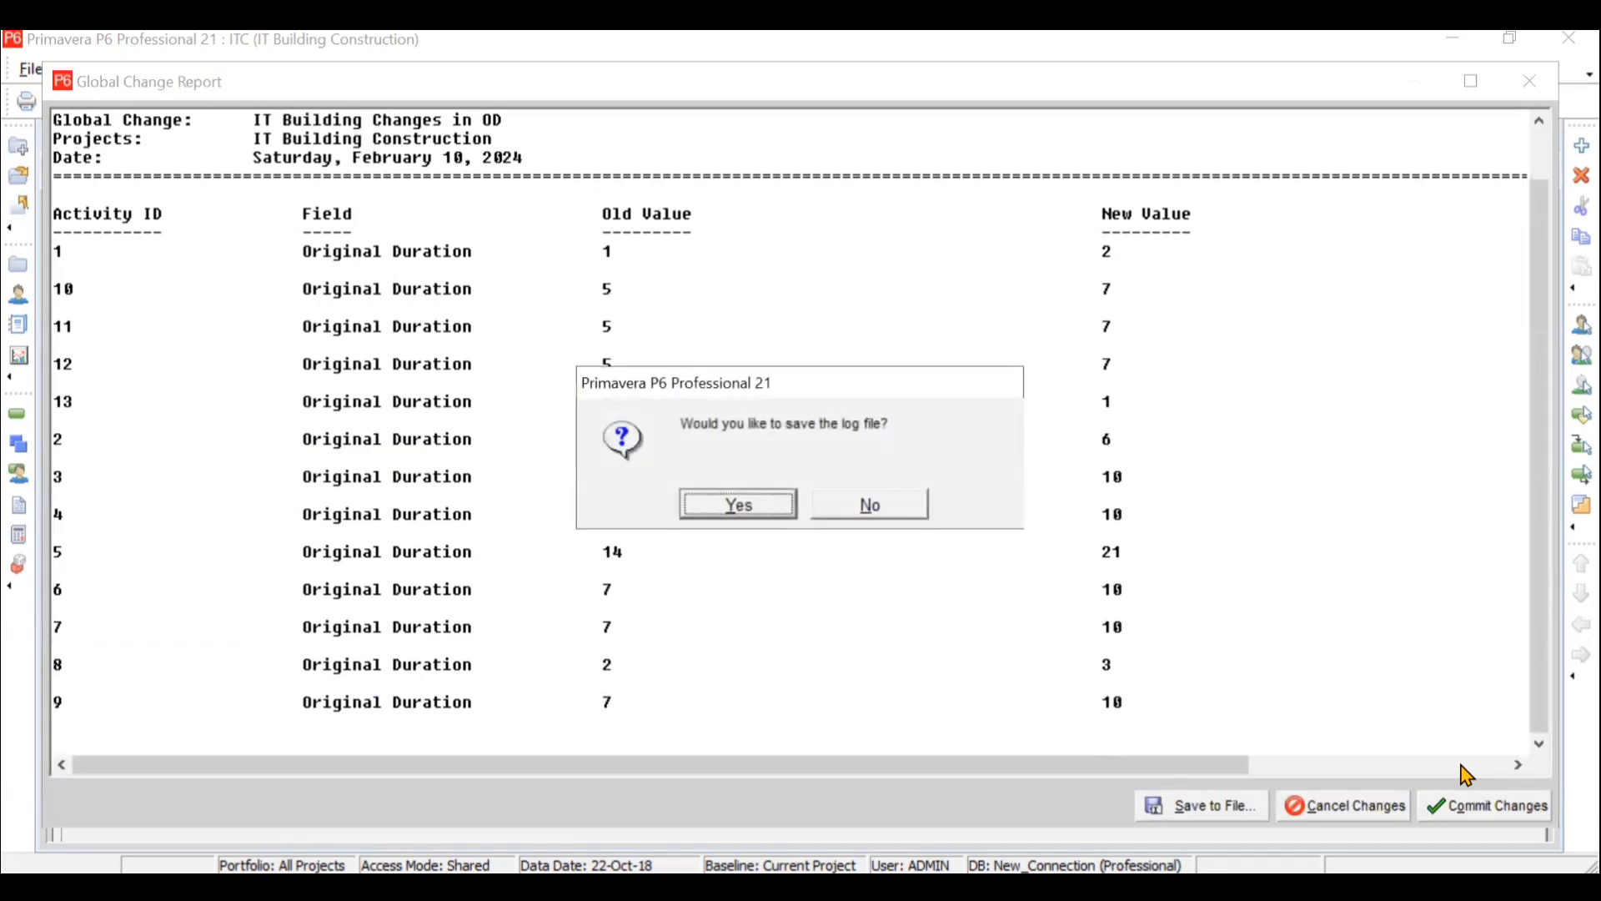
{"action": "left_click", "coordinate": [823, 509]}
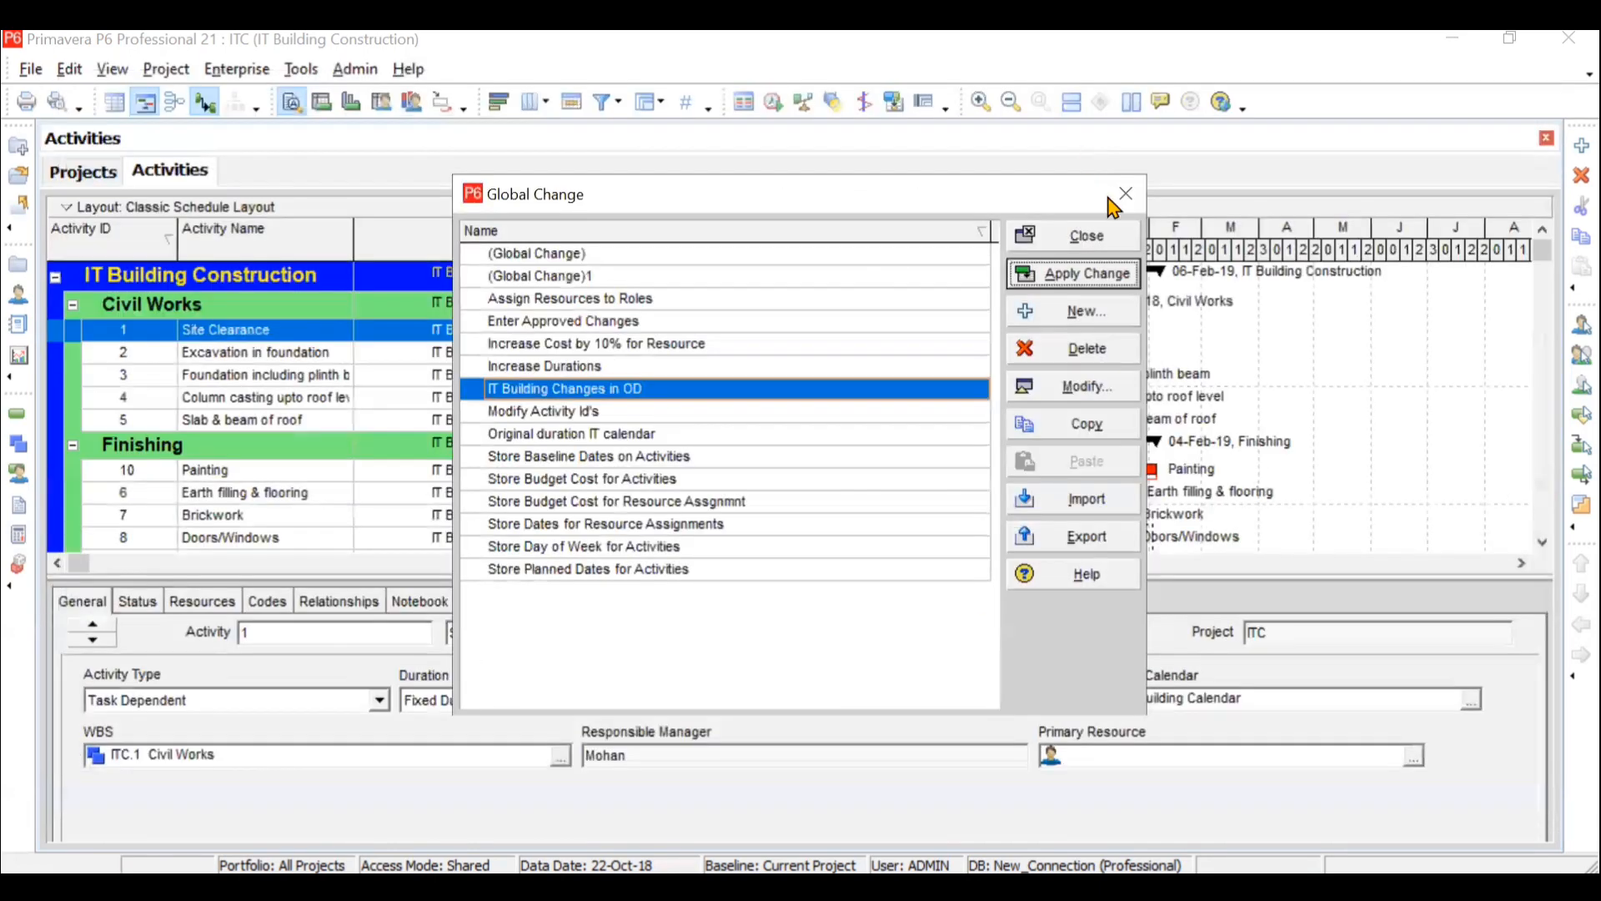
{"action": "left_click", "coordinate": [1126, 194]}
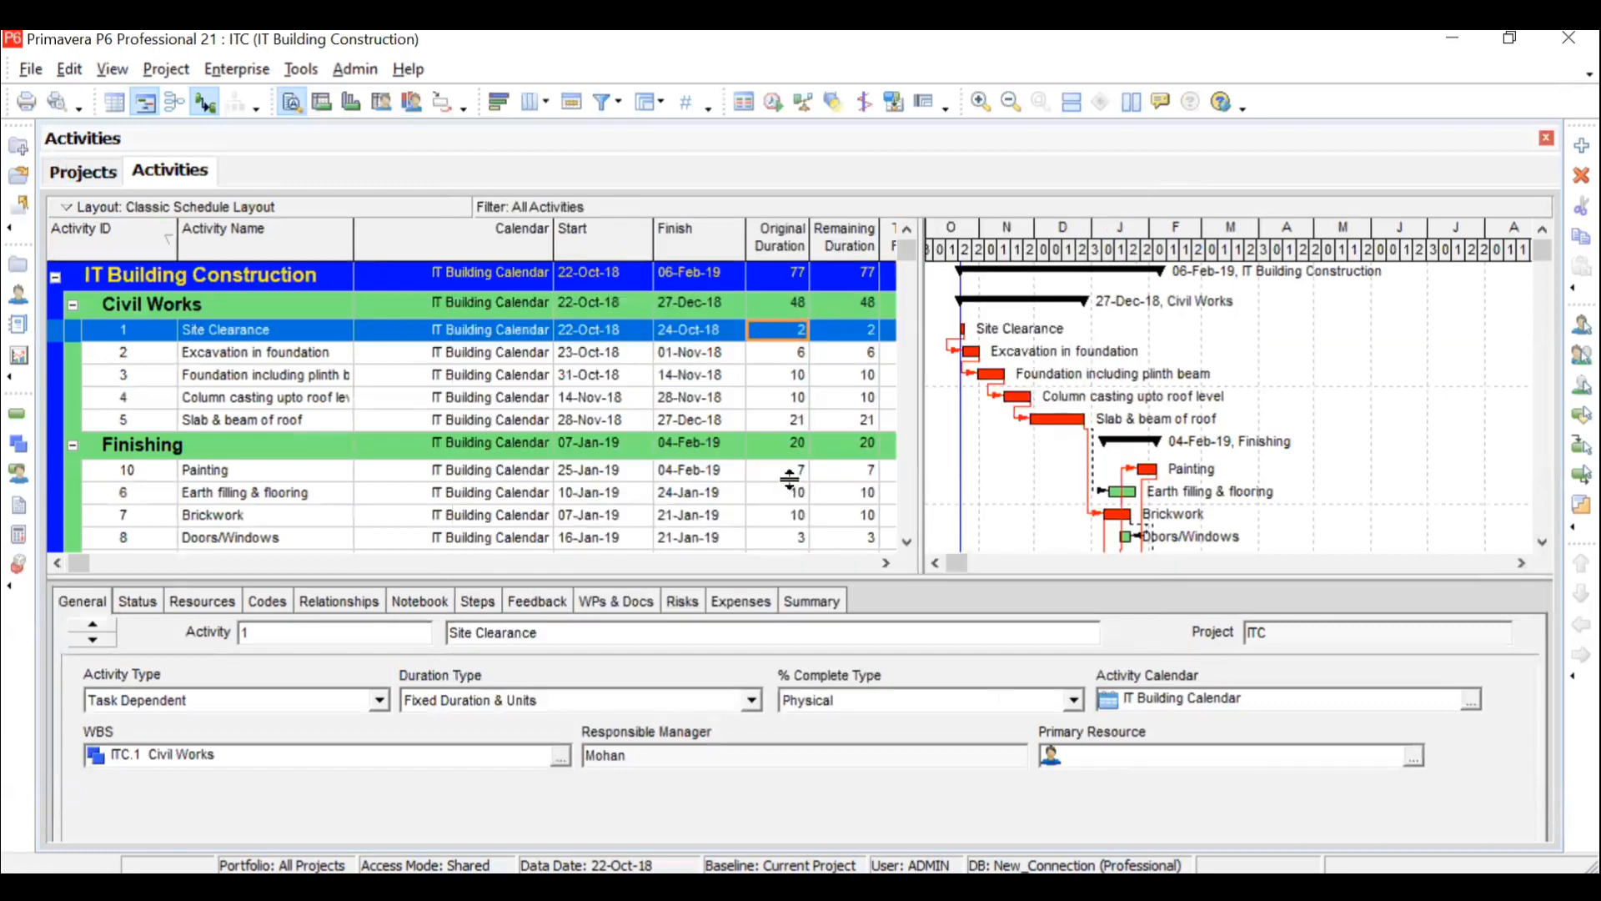
{"action": "left_click", "coordinate": [907, 542]}
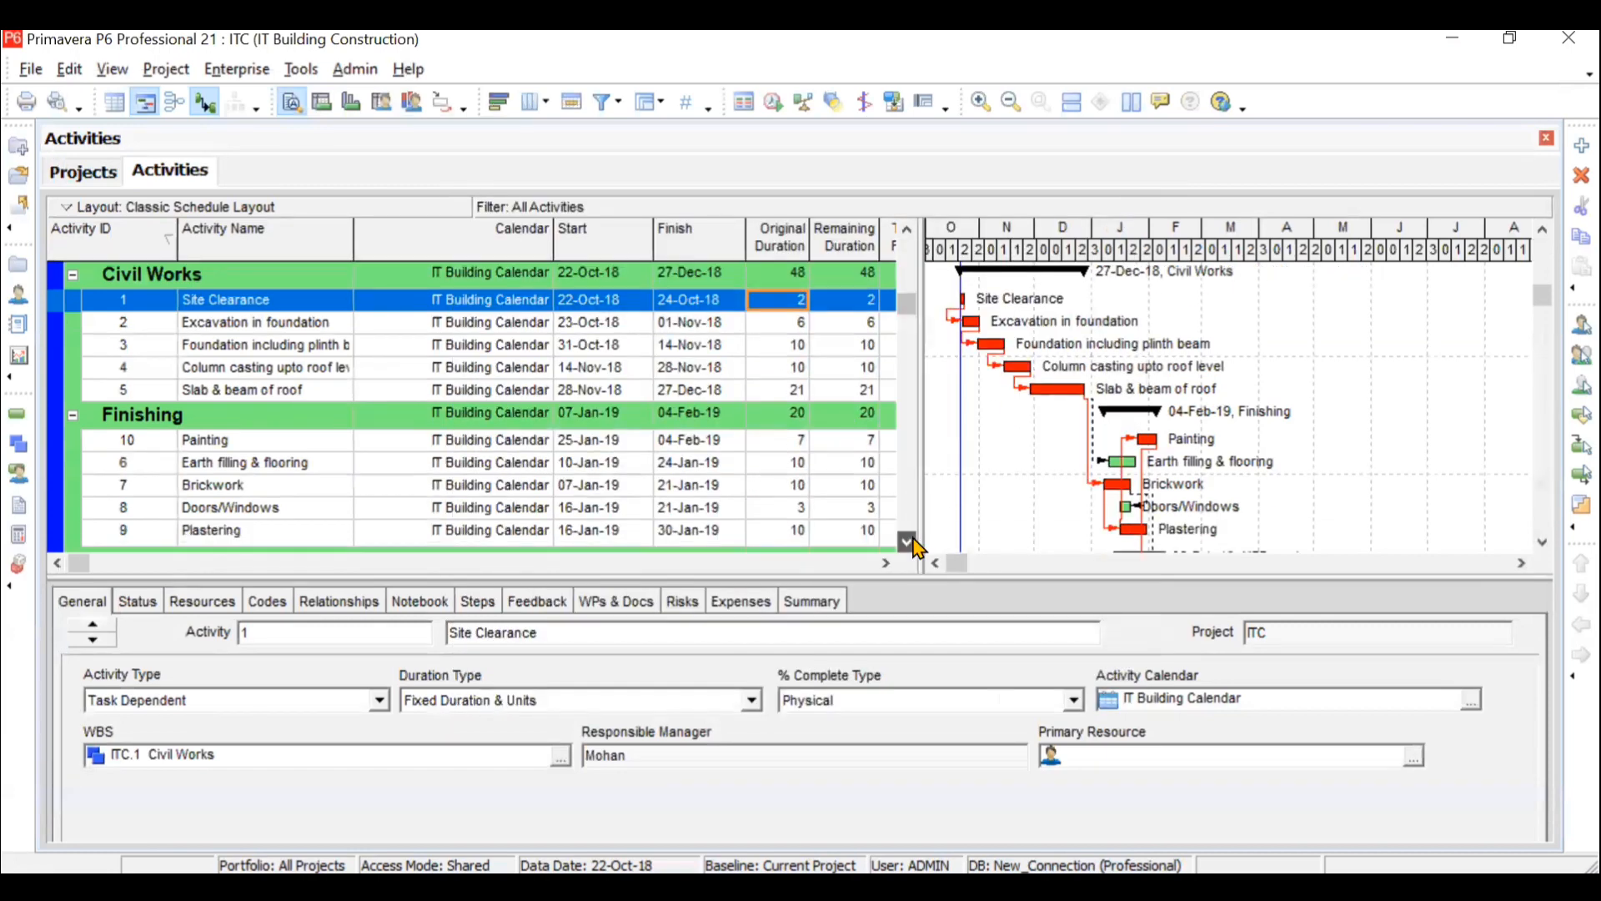
{"action": "left_click", "coordinate": [908, 542]}
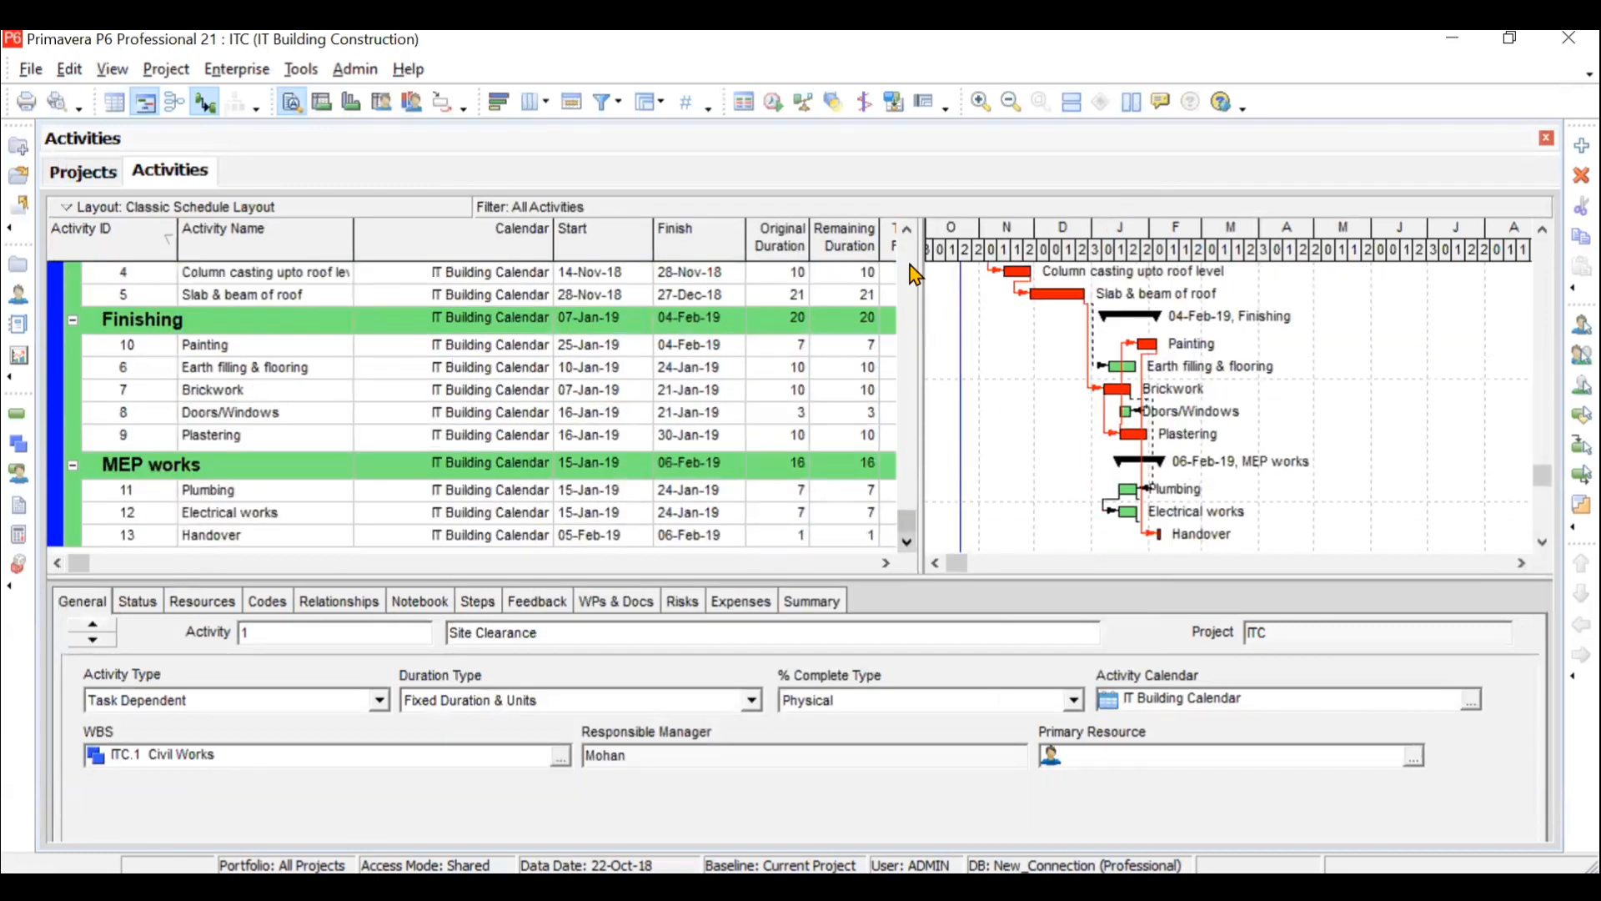
{"action": "left_click", "coordinate": [907, 230]}
{"action": "left_click", "coordinate": [907, 230]}
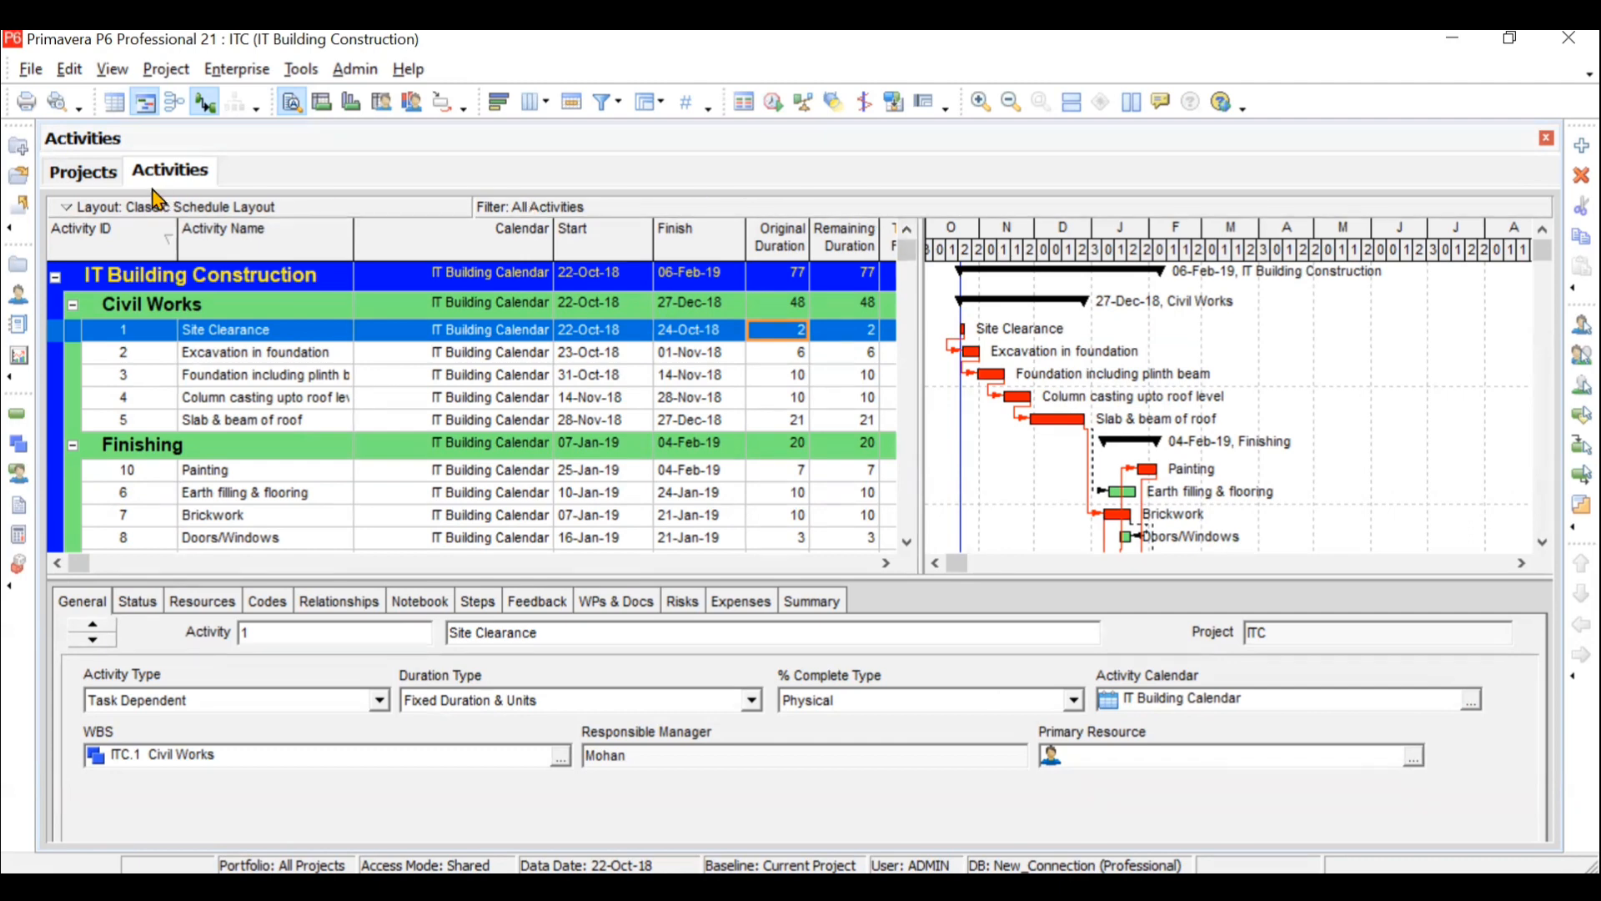
- Switch from the activities to the list of projects
{"action": "left_click", "coordinate": [113, 182]}
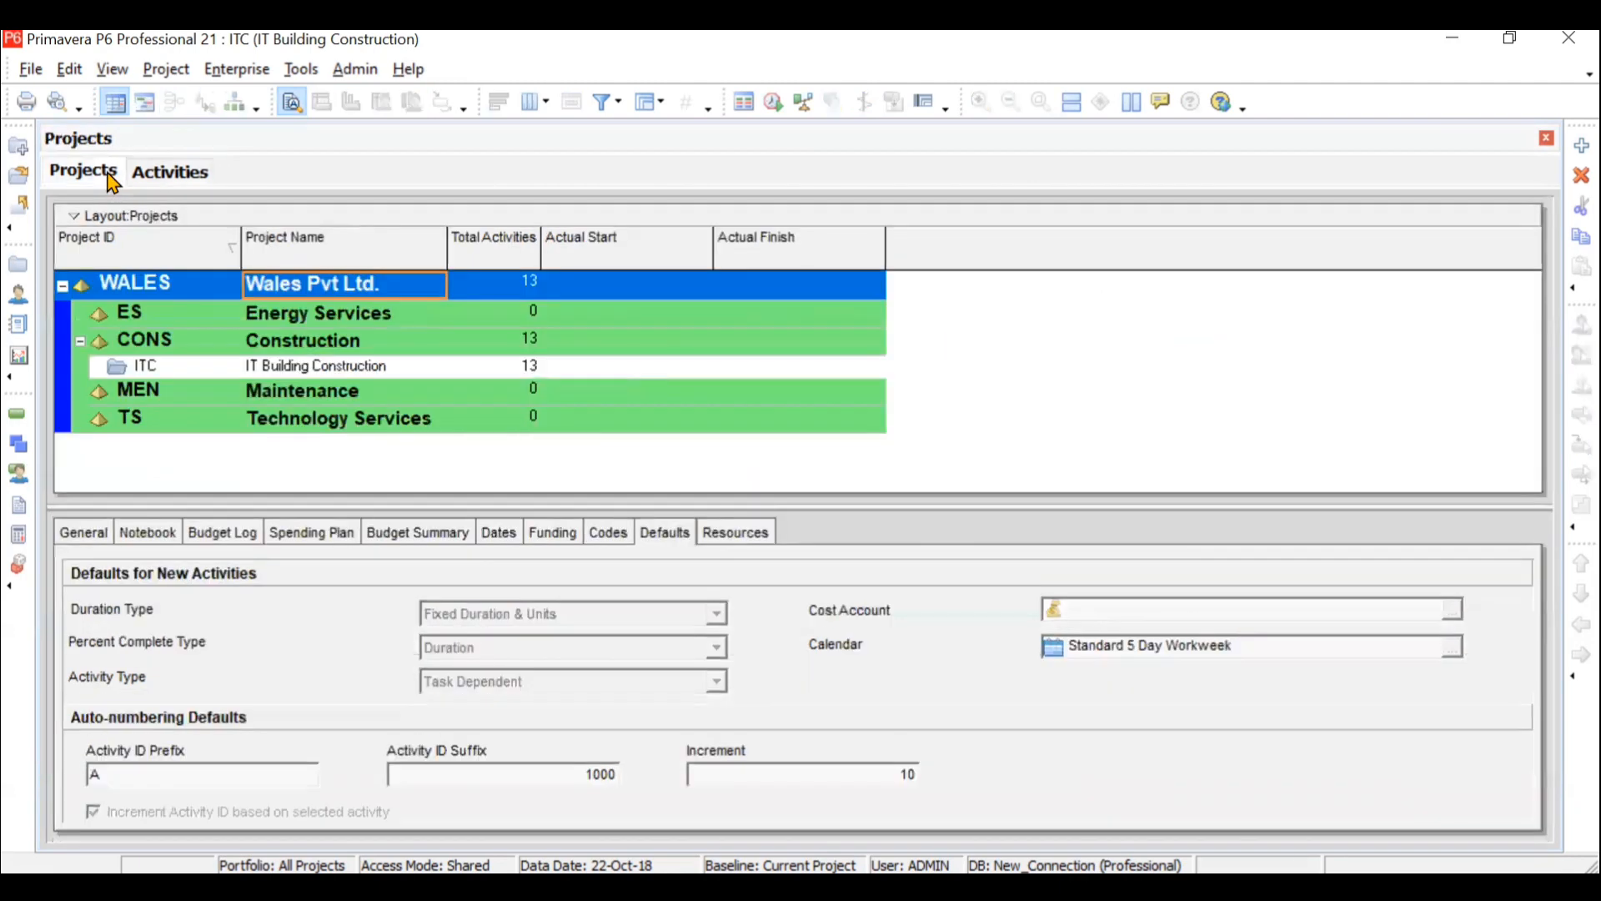